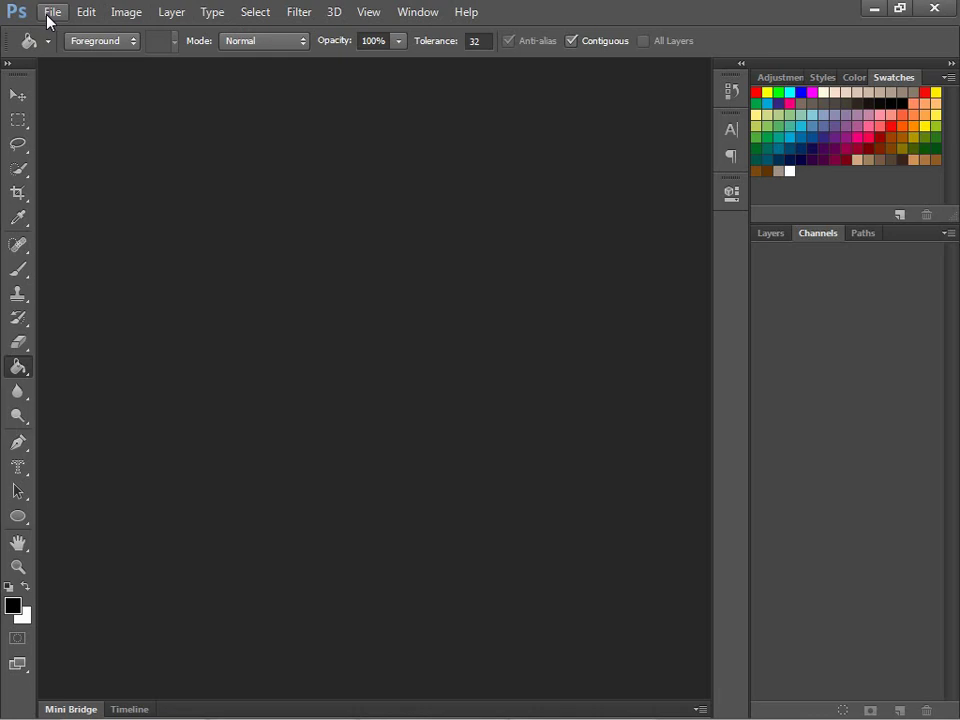
Open the Tiger image from the photos to use folder
left_click(48, 16)
left_click(58, 12)
left_click(57, 12)
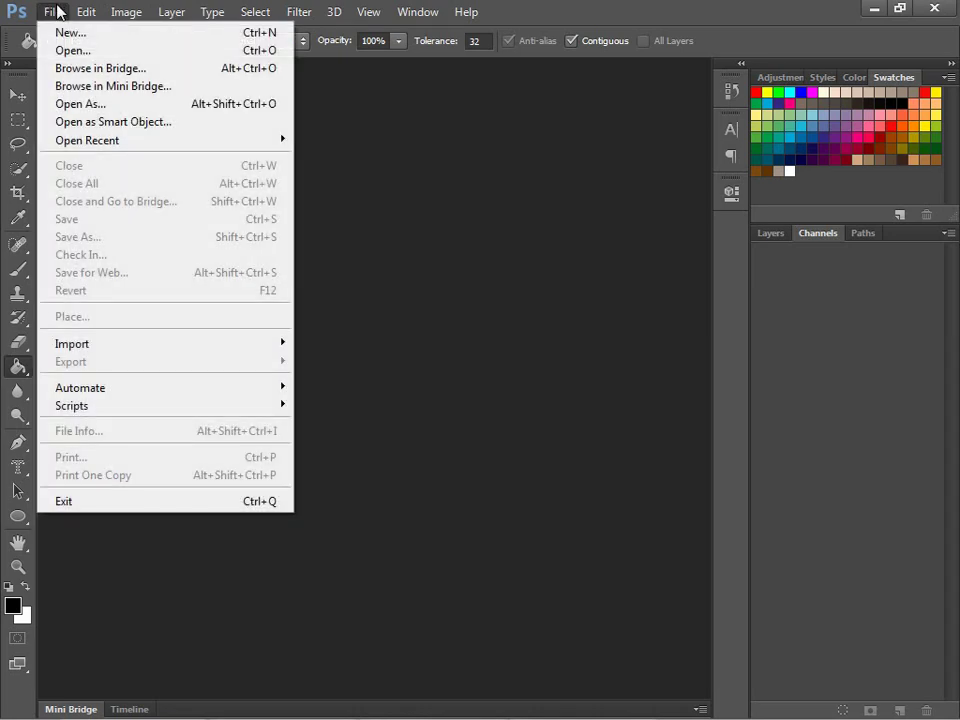
left_click(66, 51)
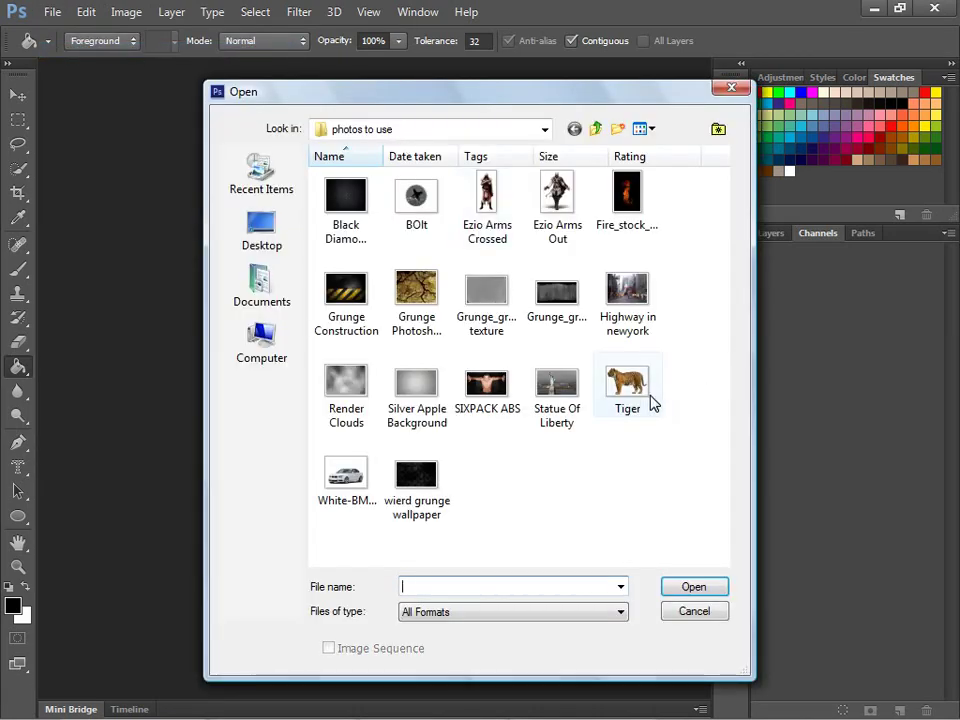
double_click(615, 392)
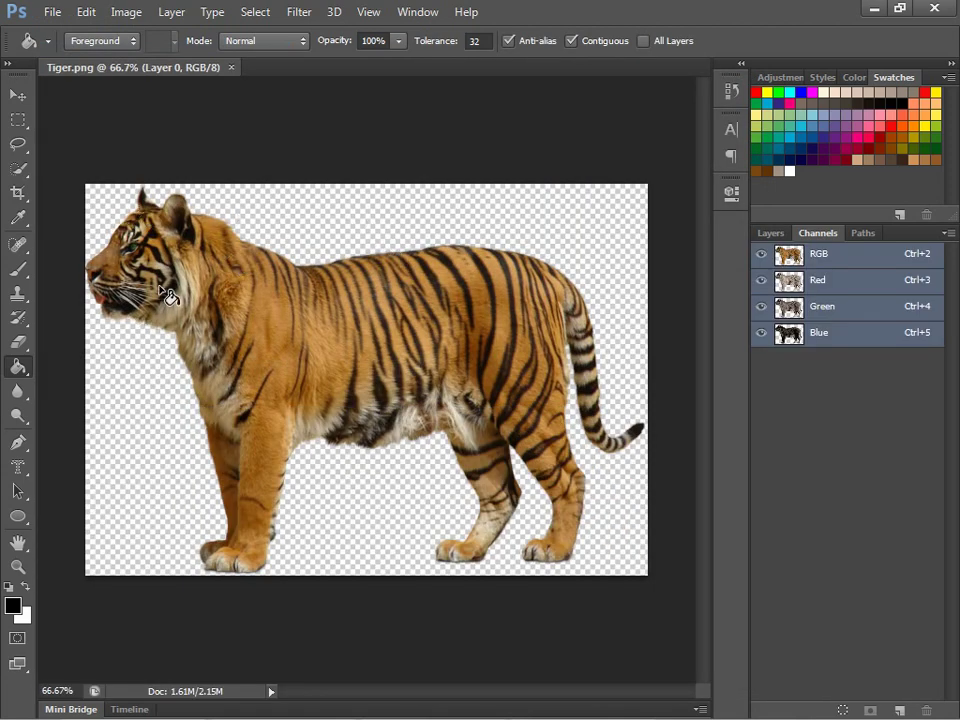
Desaturate the tiger layer to turn it black and white
left_click(18, 94)
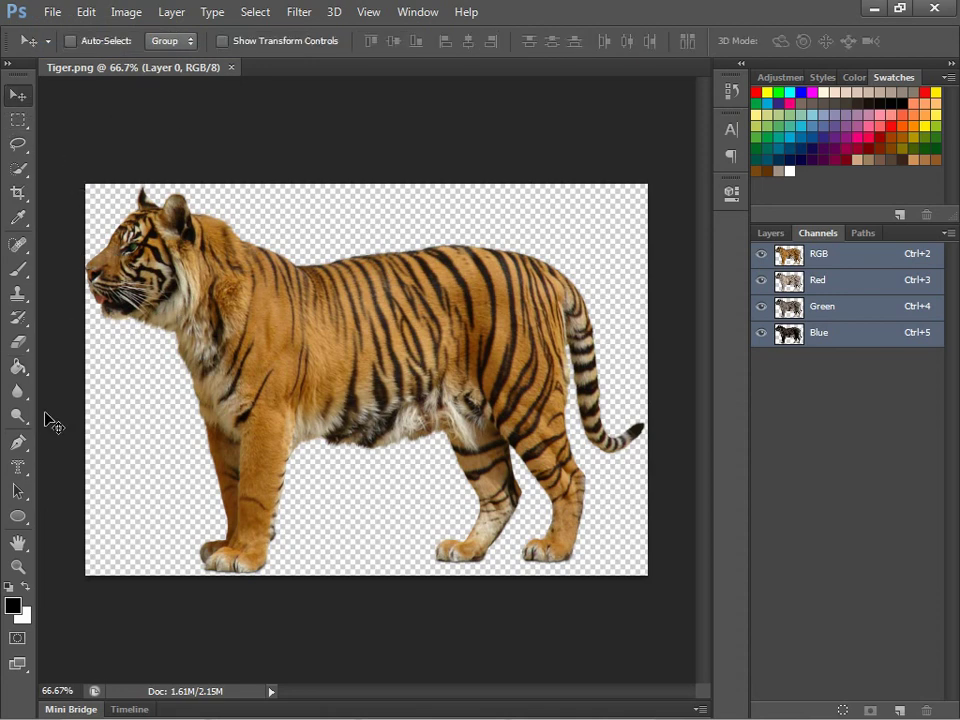
left_click(20, 492)
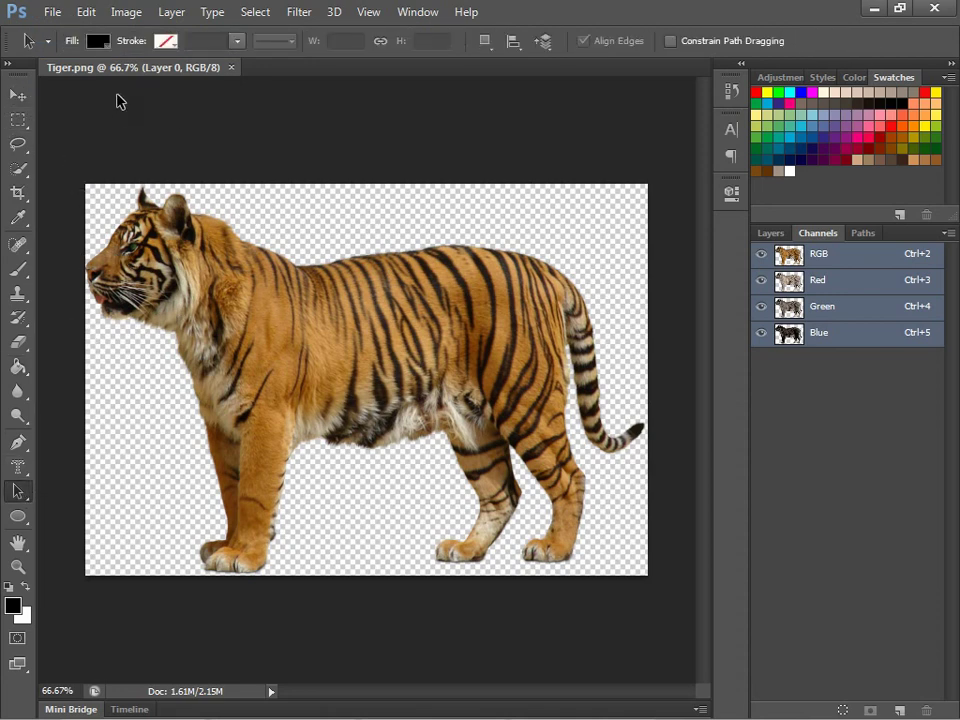
left_click(140, 10)
mouse_move(160, 64)
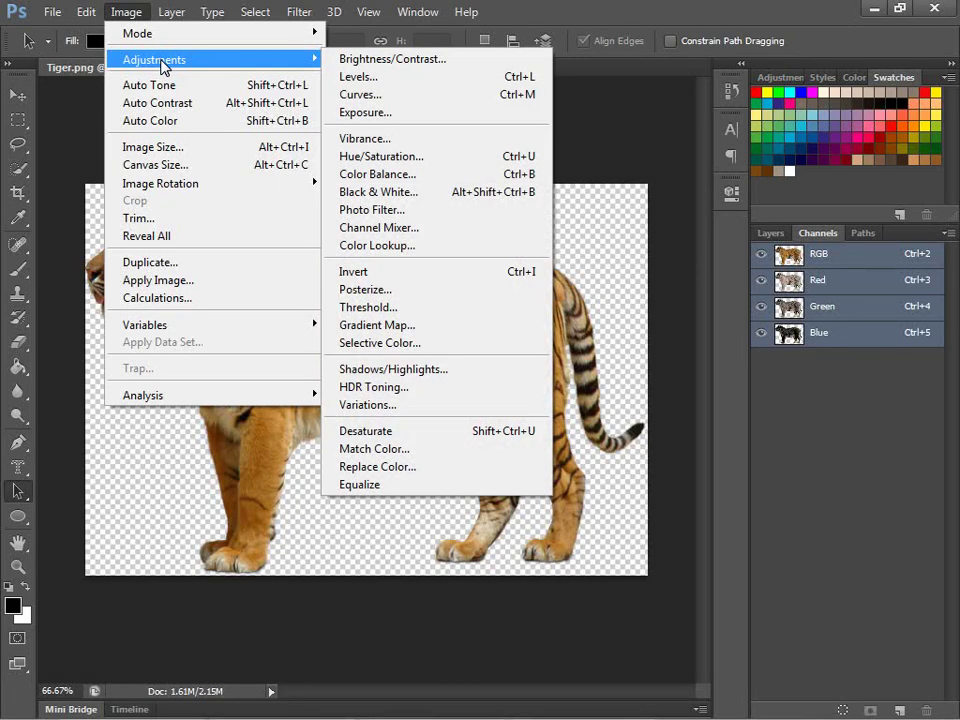
left_click(405, 435)
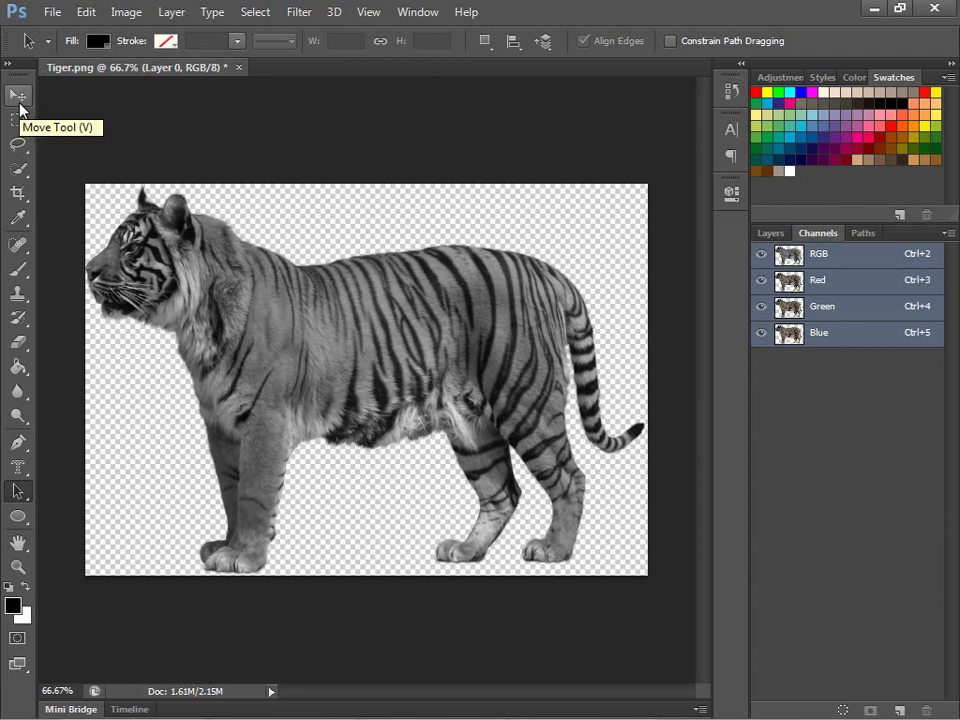
Add a Levels adjustment layer above the tiger with input levels of 17, 0.64 and 134
left_click(769, 233)
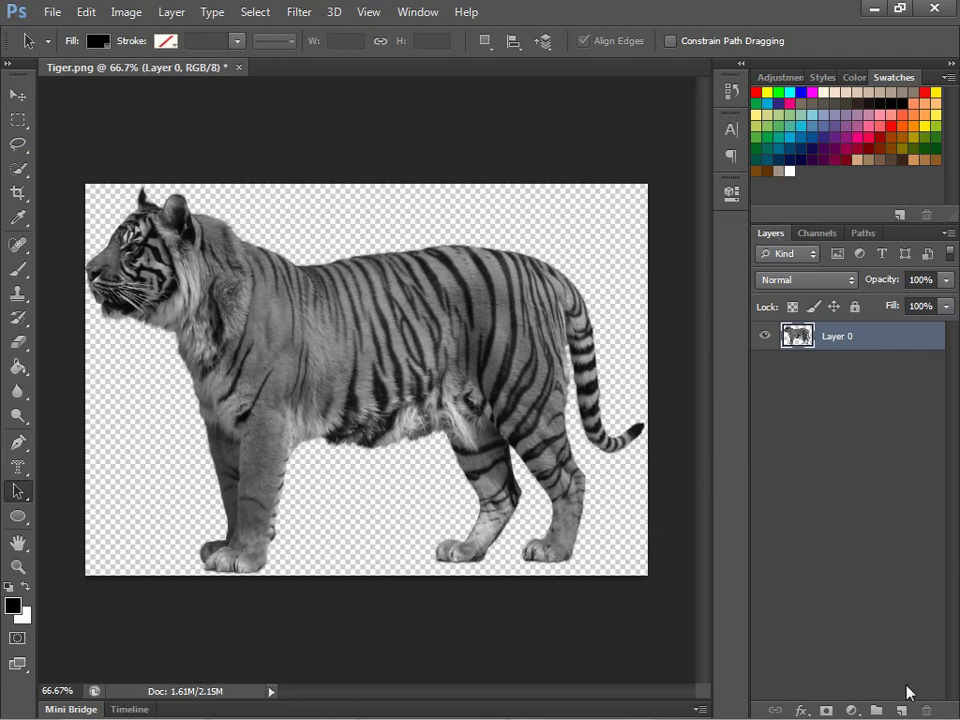
left_click(851, 710)
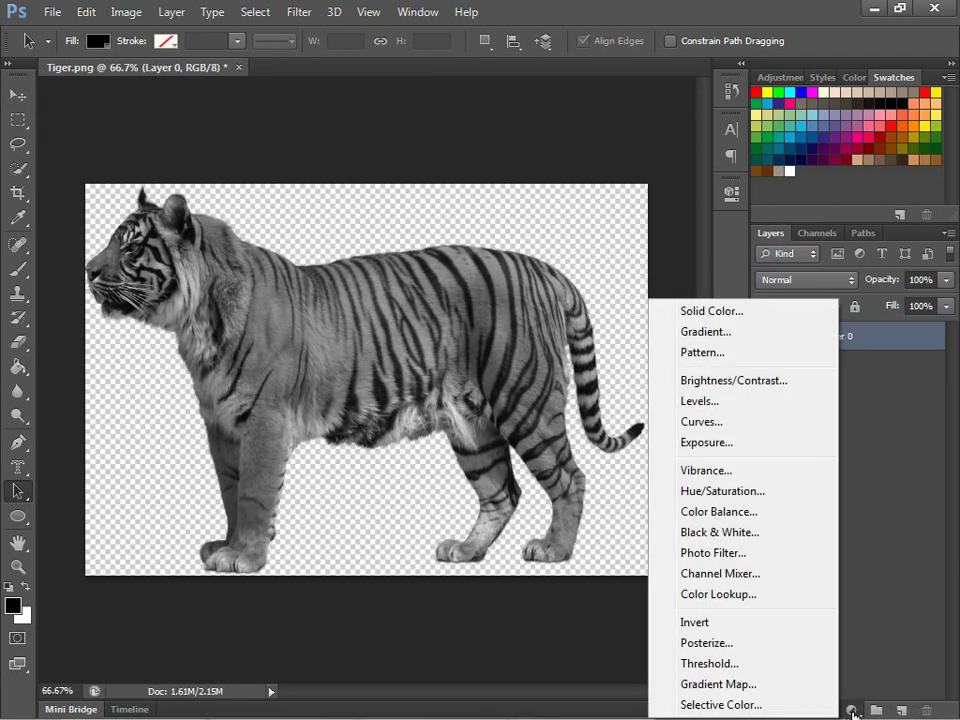
left_click(662, 402)
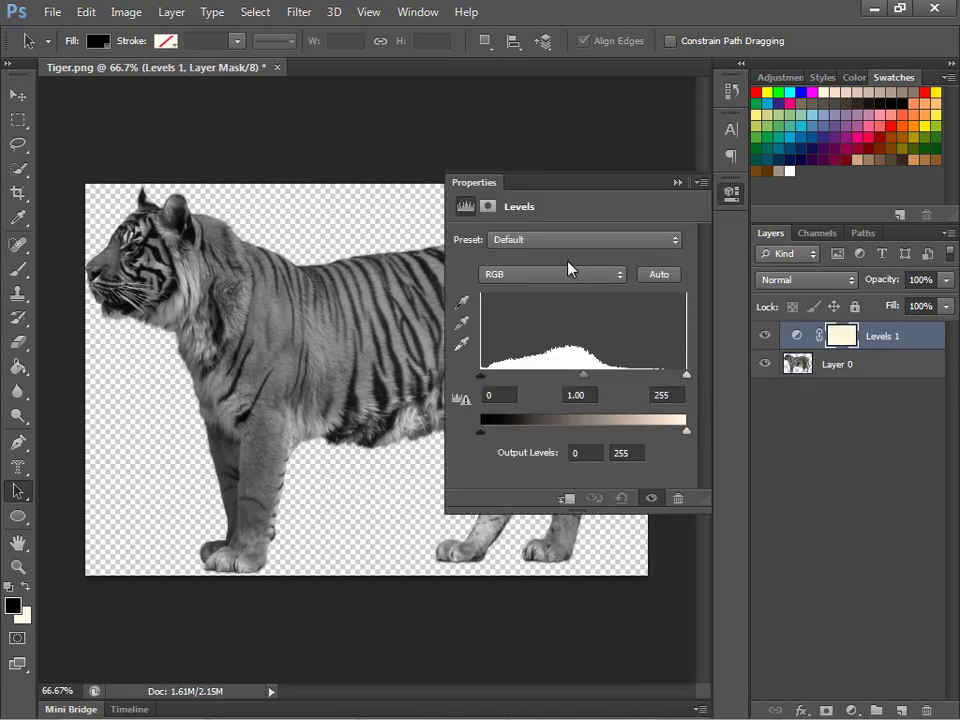
left_click_drag(686, 376, 550, 378)
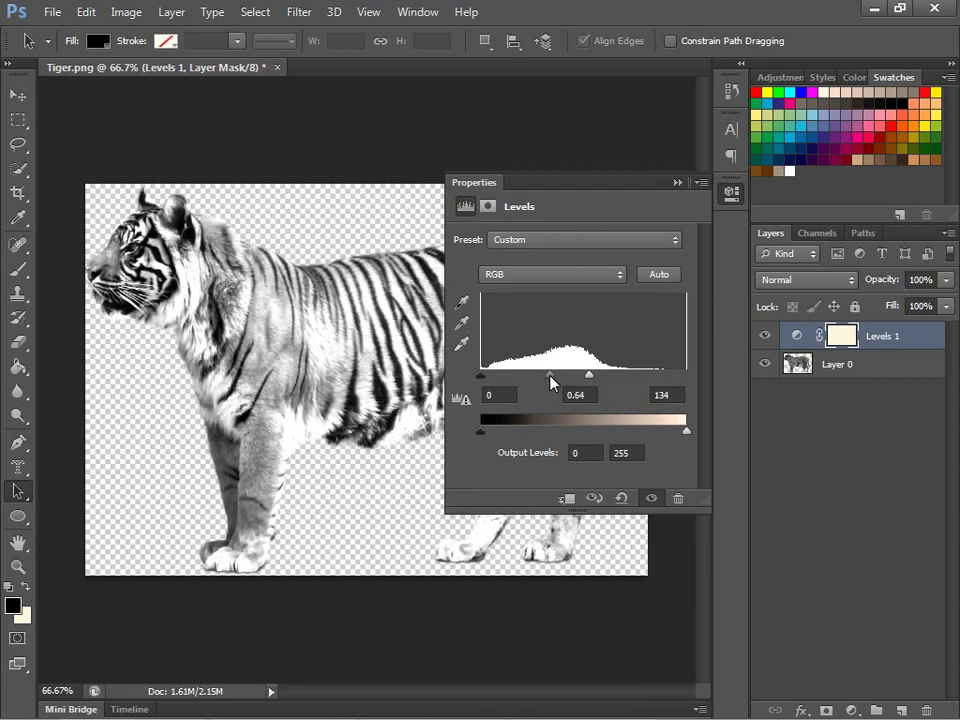
left_click_drag(480, 379, 495, 379)
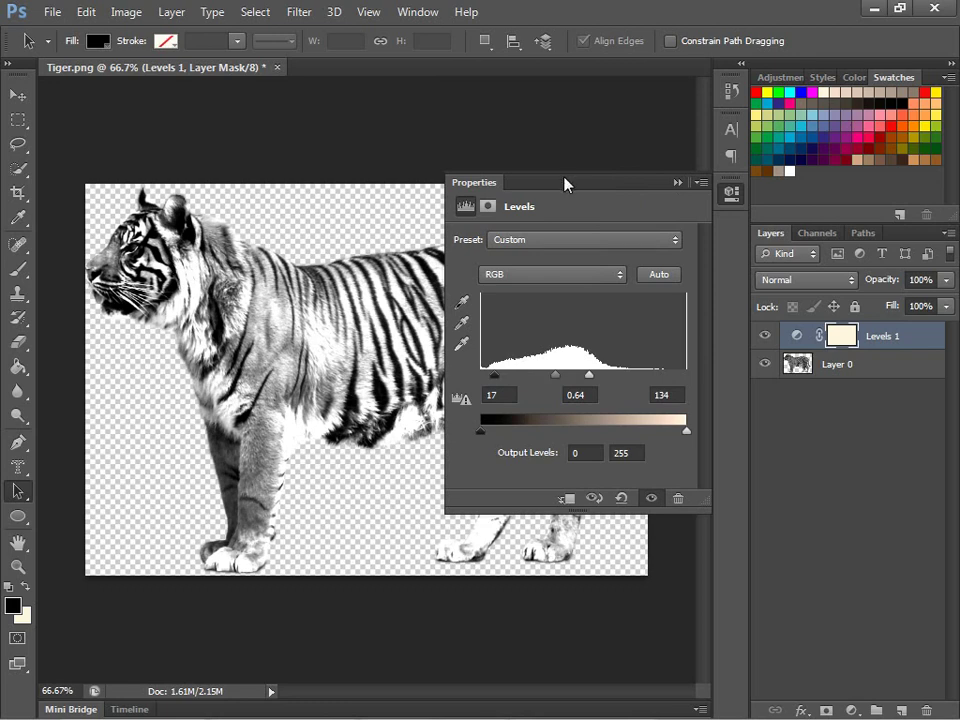
left_click(676, 184)
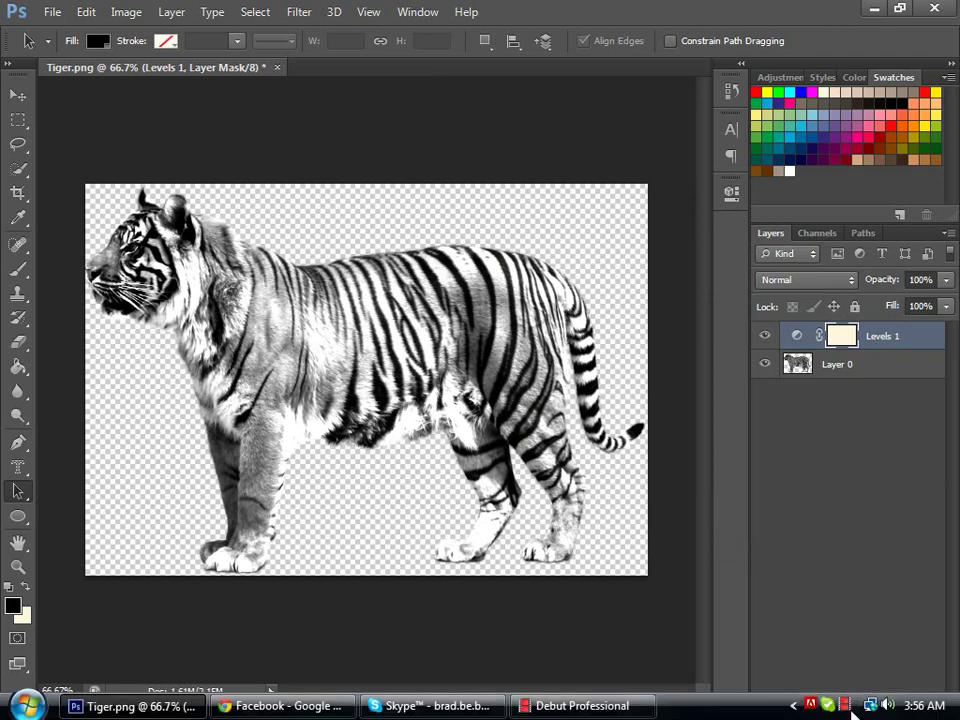
Add a Brightness/Contrast adjustment layer and lower the contrast to about -44
left_click(851, 709)
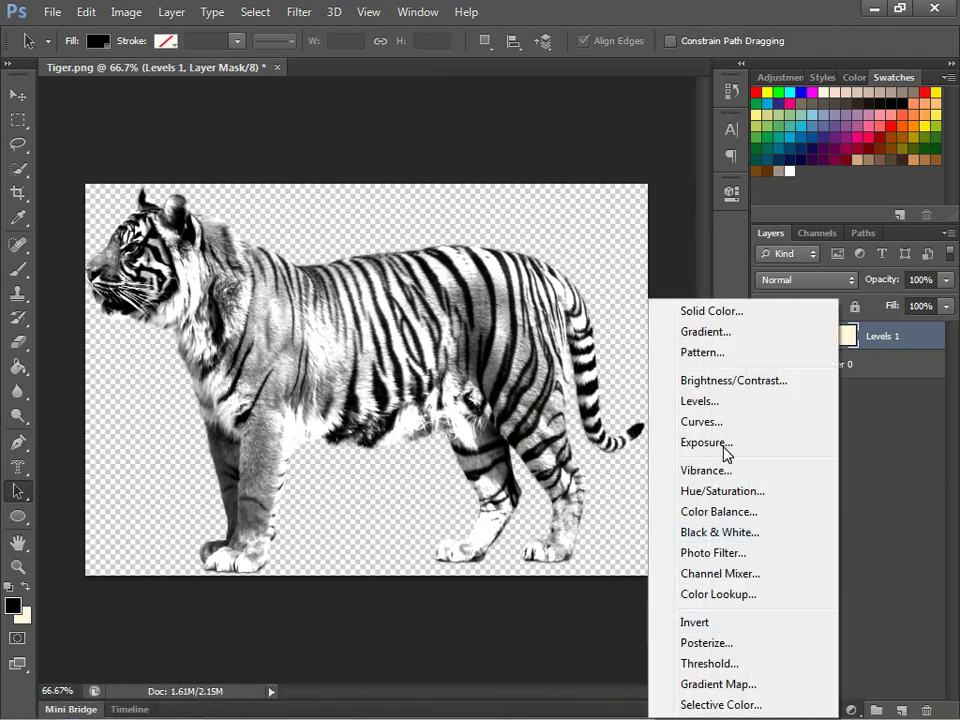
left_click(721, 379)
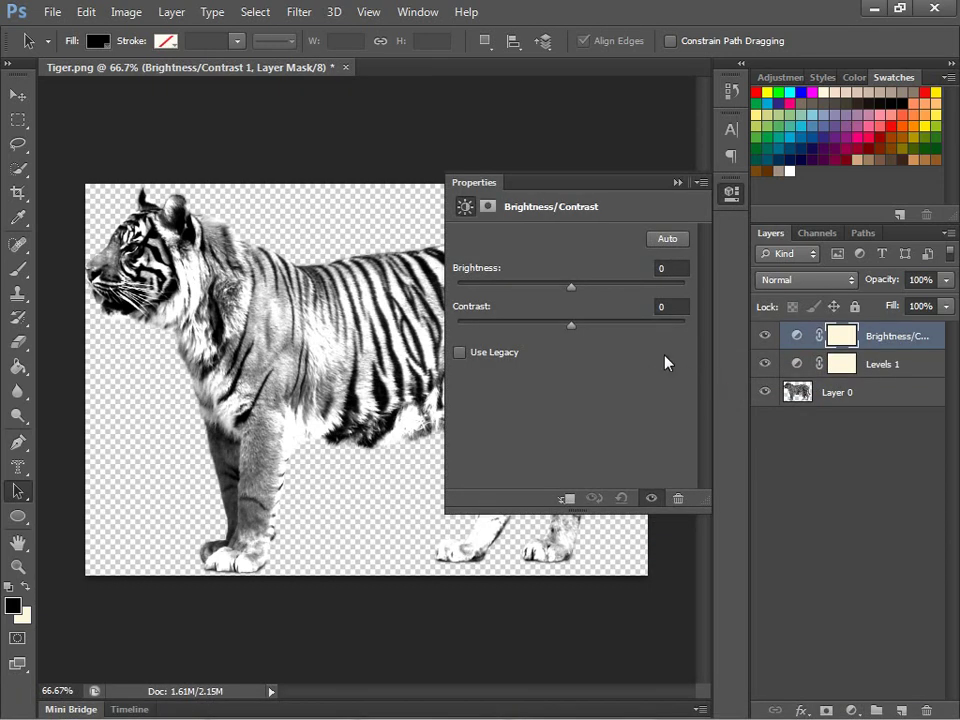
left_click_drag(576, 331, 525, 332)
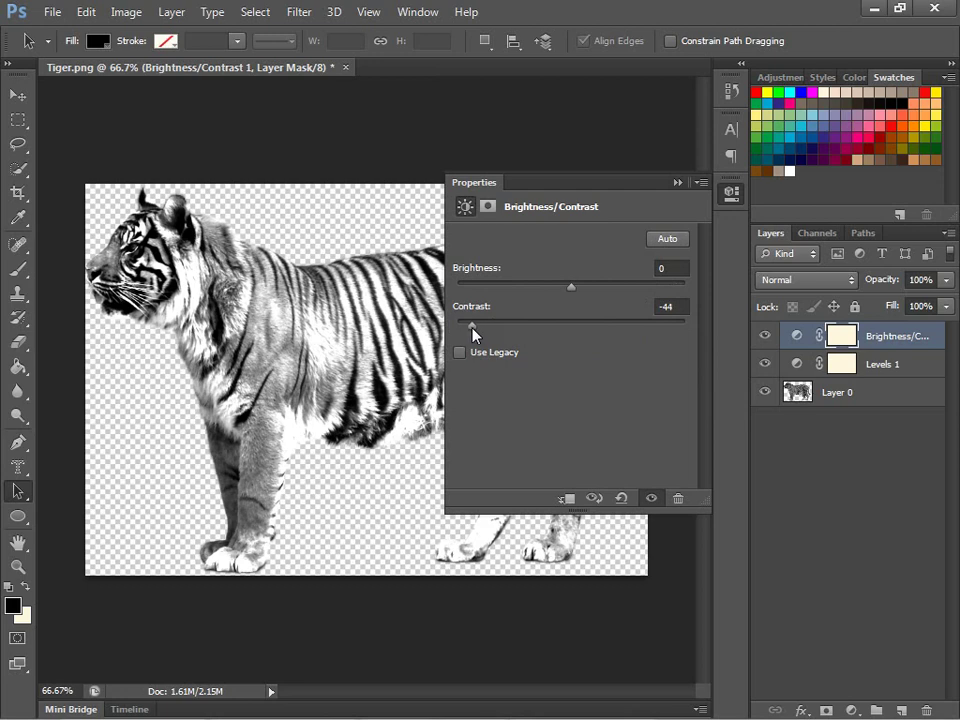
left_click(676, 184)
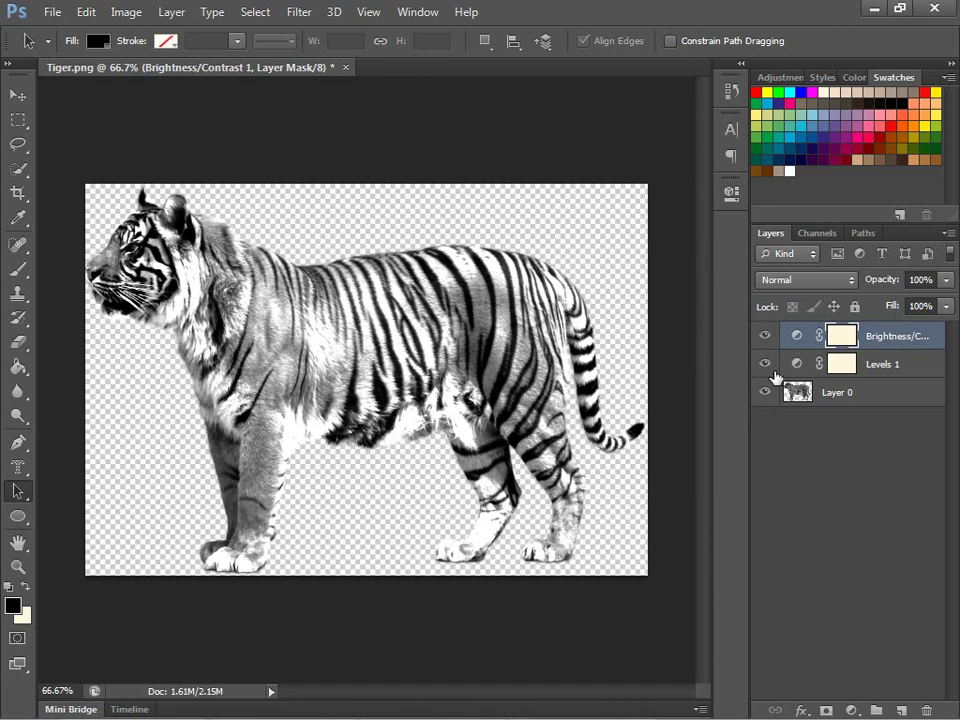
Add an Invert adjustment layer on top of the layer stack
left_click(848, 710)
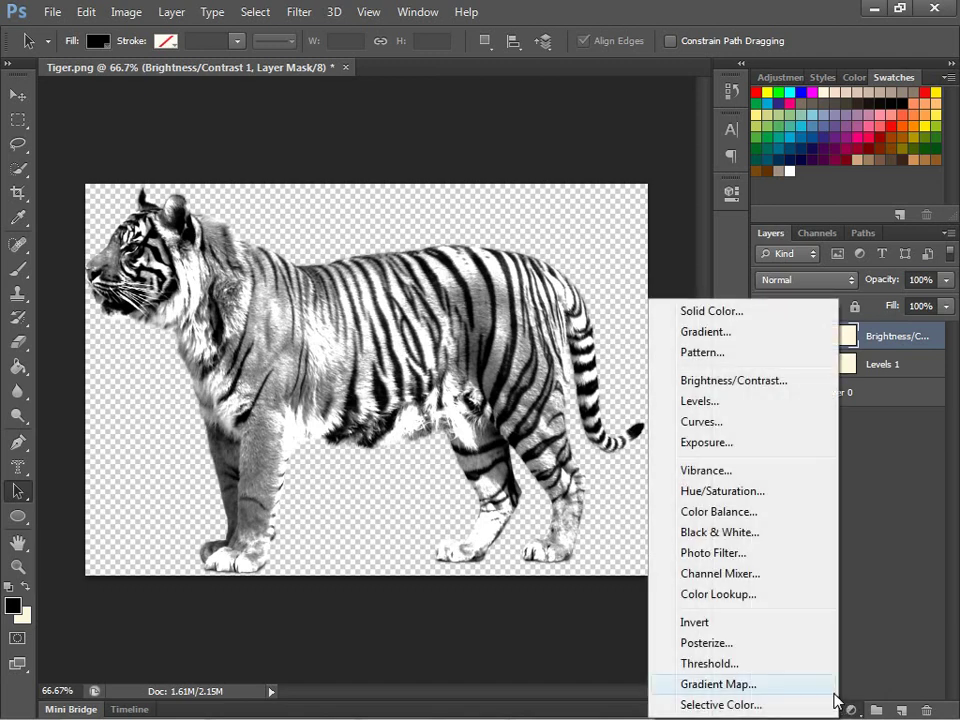
left_click(739, 626)
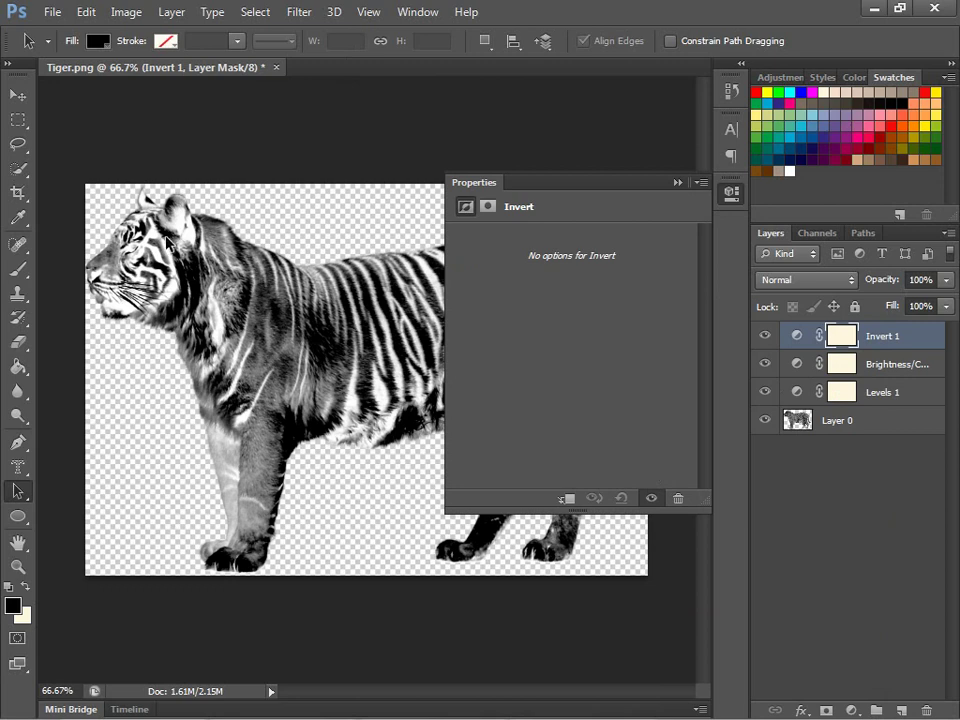
left_click(678, 183)
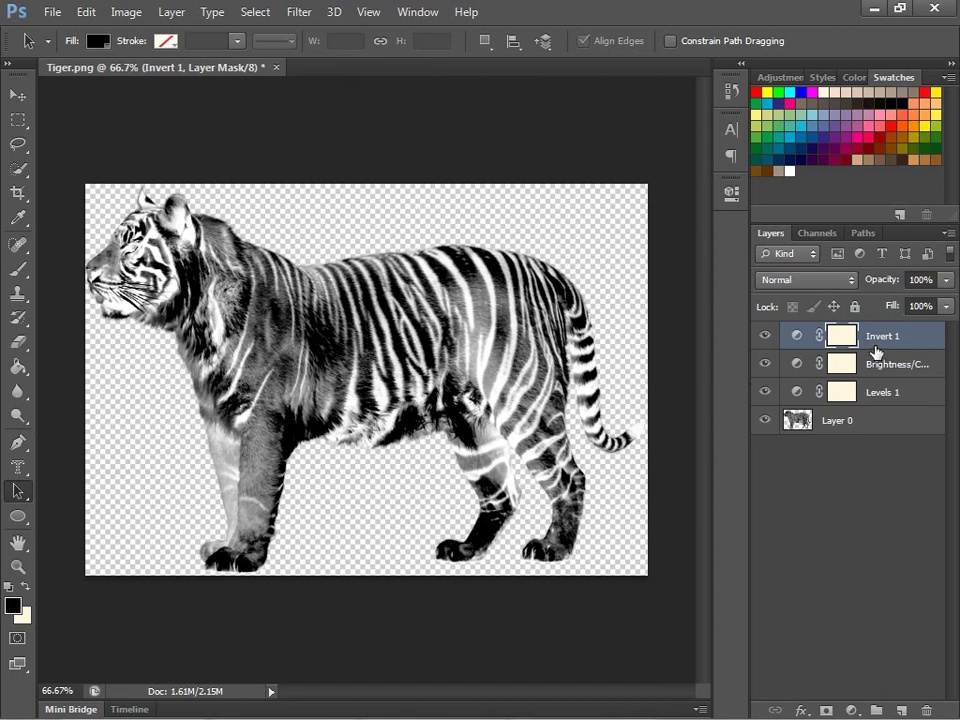
Select all the layers from Invert 1 down to Layer 0 and merge them into one layer
left_click(875, 421, "shift")
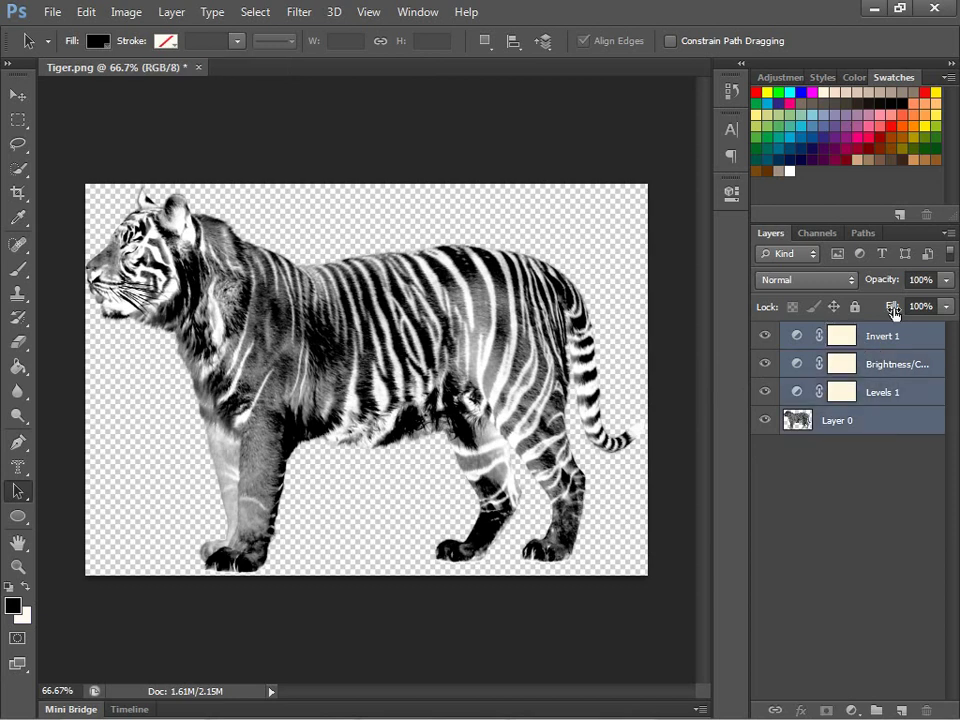
right_click(892, 366)
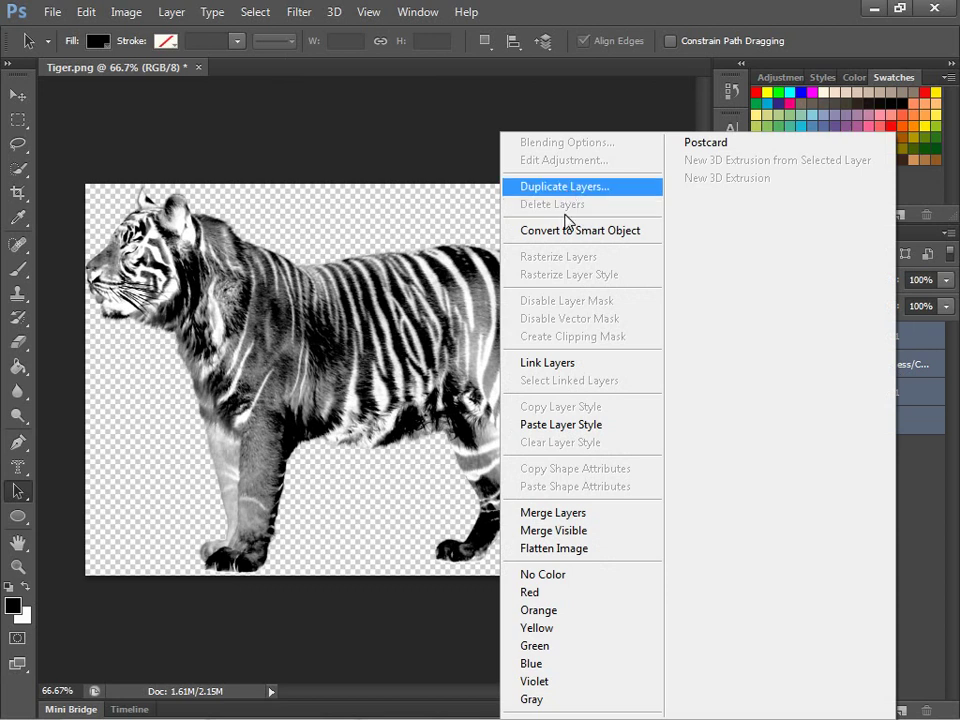
left_click(561, 511)
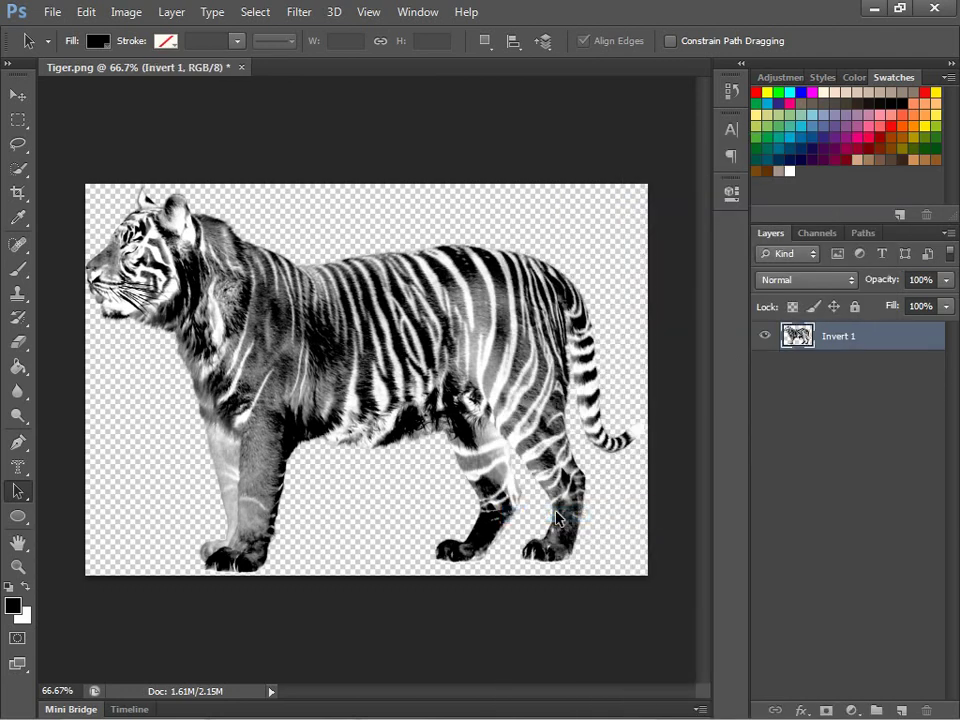
Load the RGB composite channel of the merged tiger as a selection and return to the layer list
left_click(818, 234)
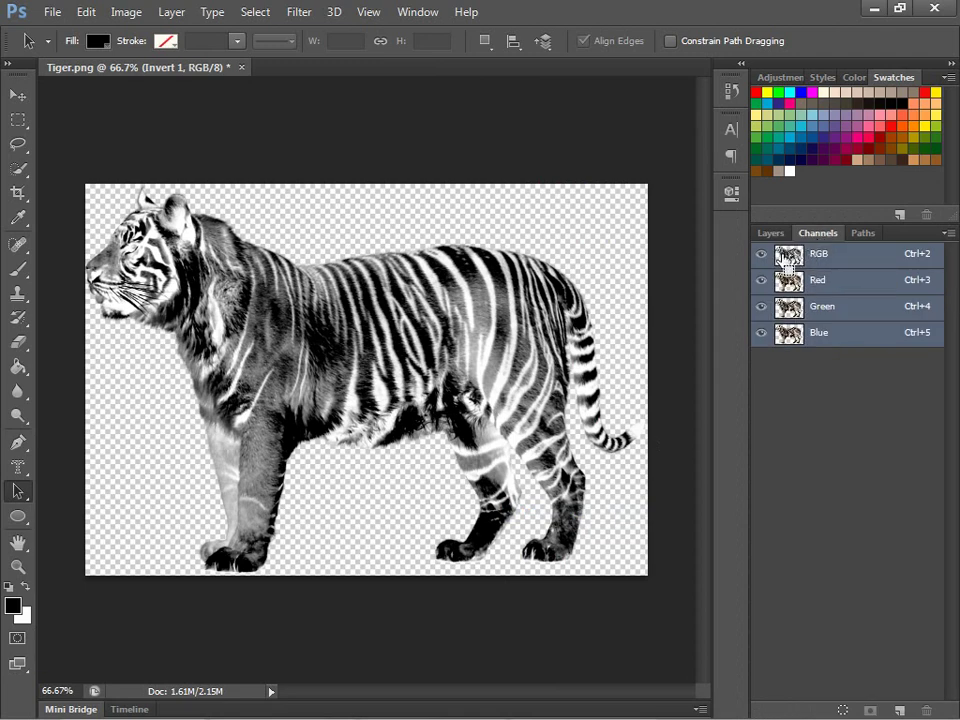
left_click(789, 262, "ctrl")
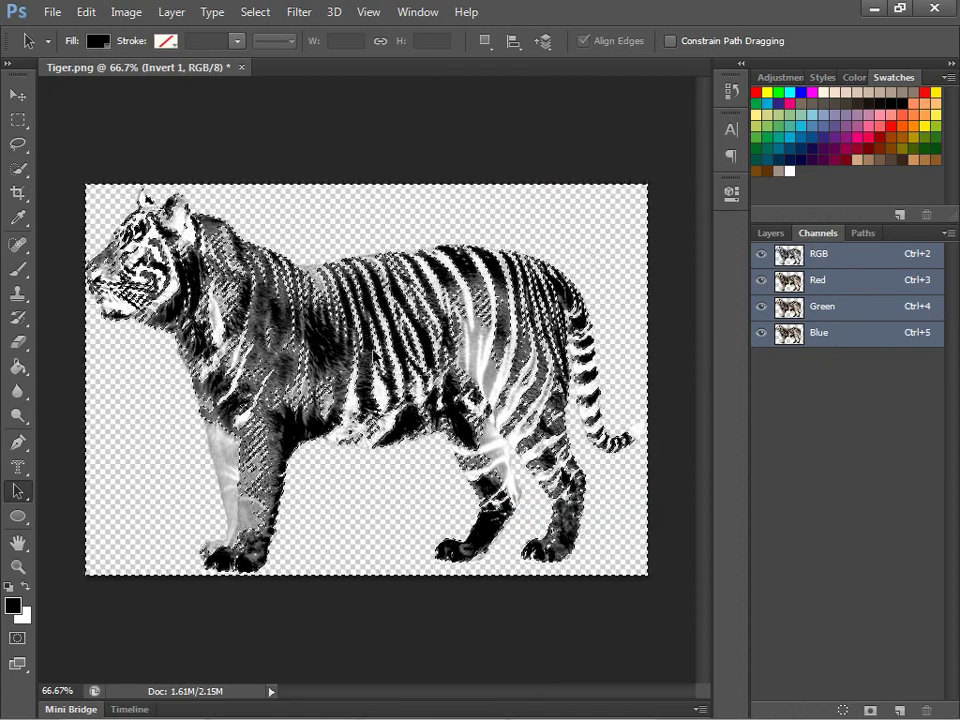
left_click(760, 234)
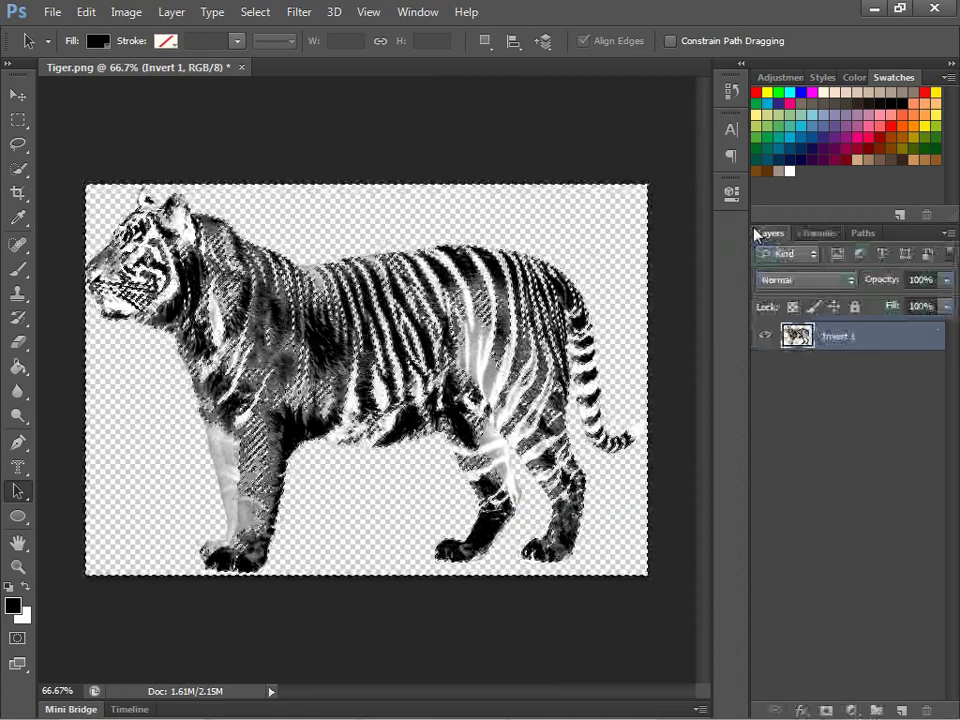
Create a new document 1290 pixels wide and 720 pixels high
left_click(64, 8)
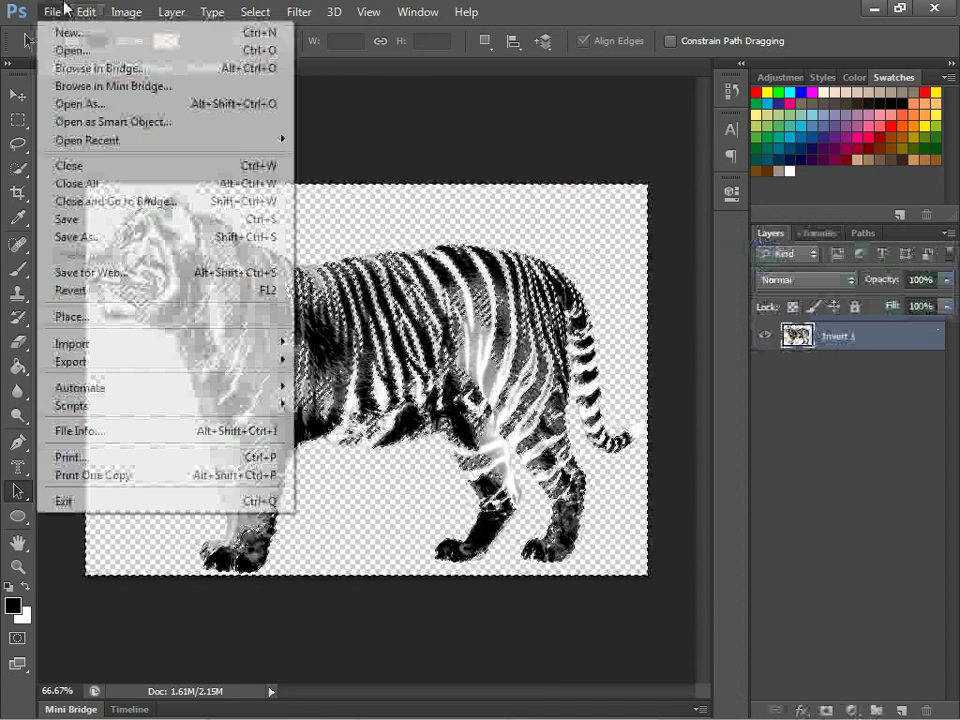
left_click(365, 143)
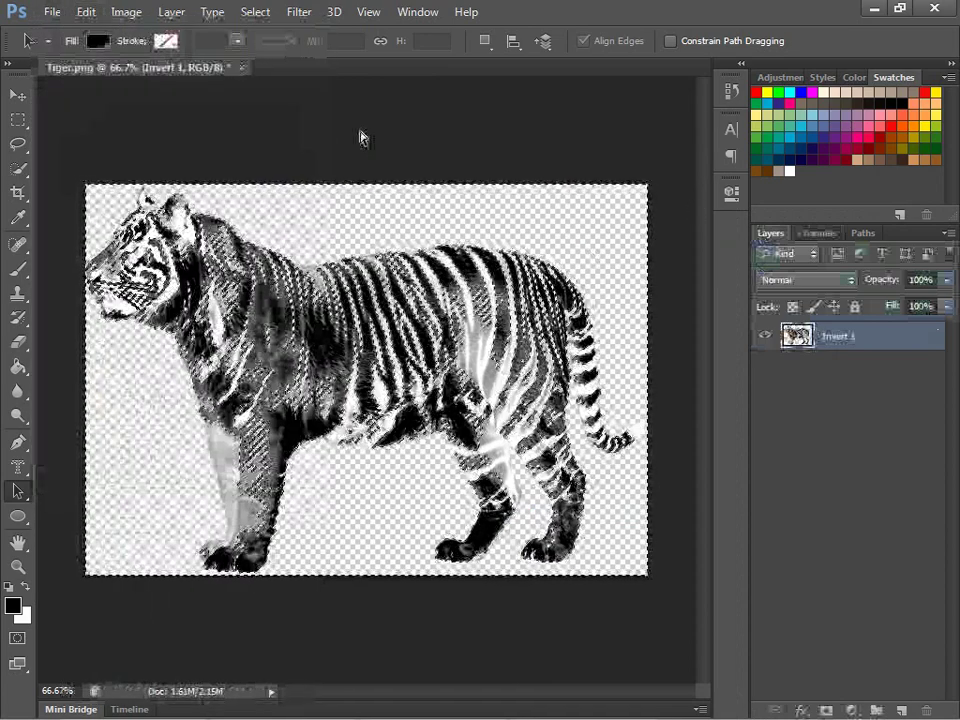
left_click(64, 12)
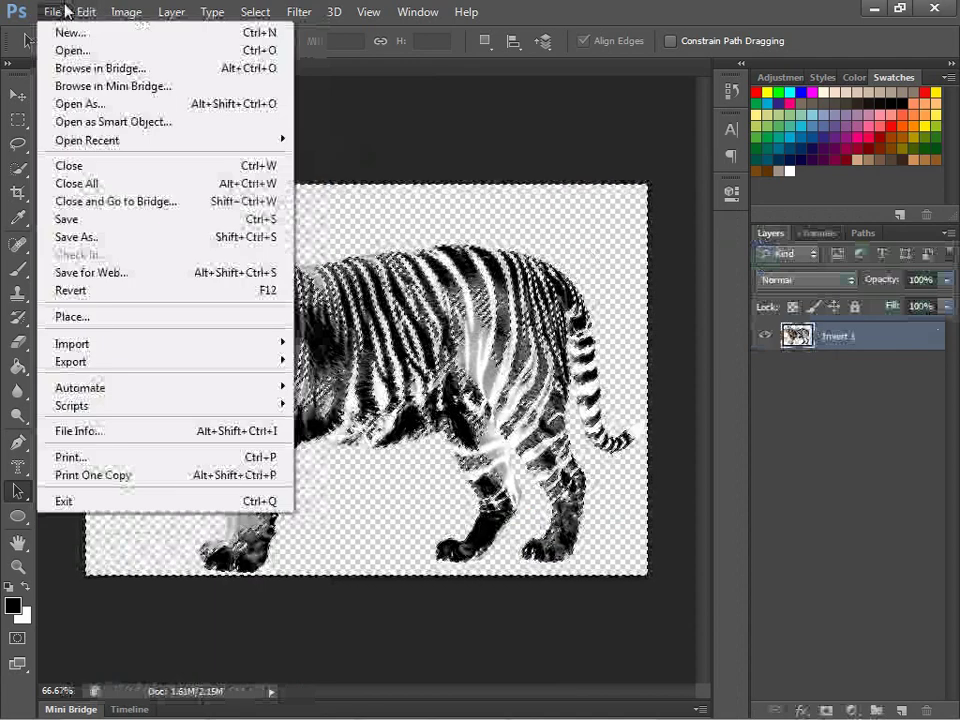
left_click(55, 32)
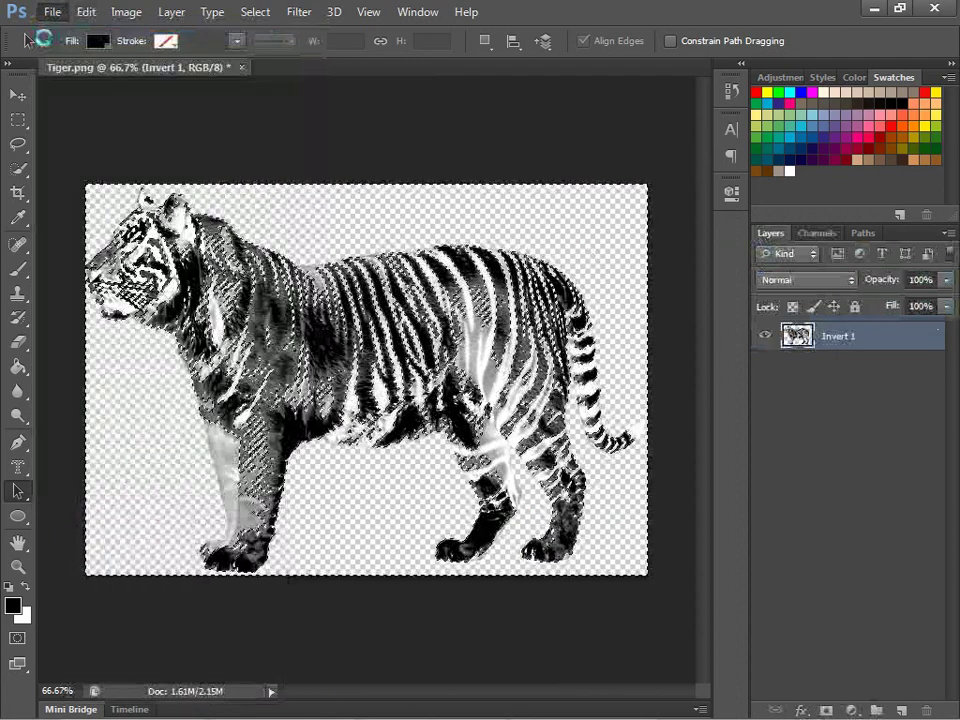
double_click(430, 244)
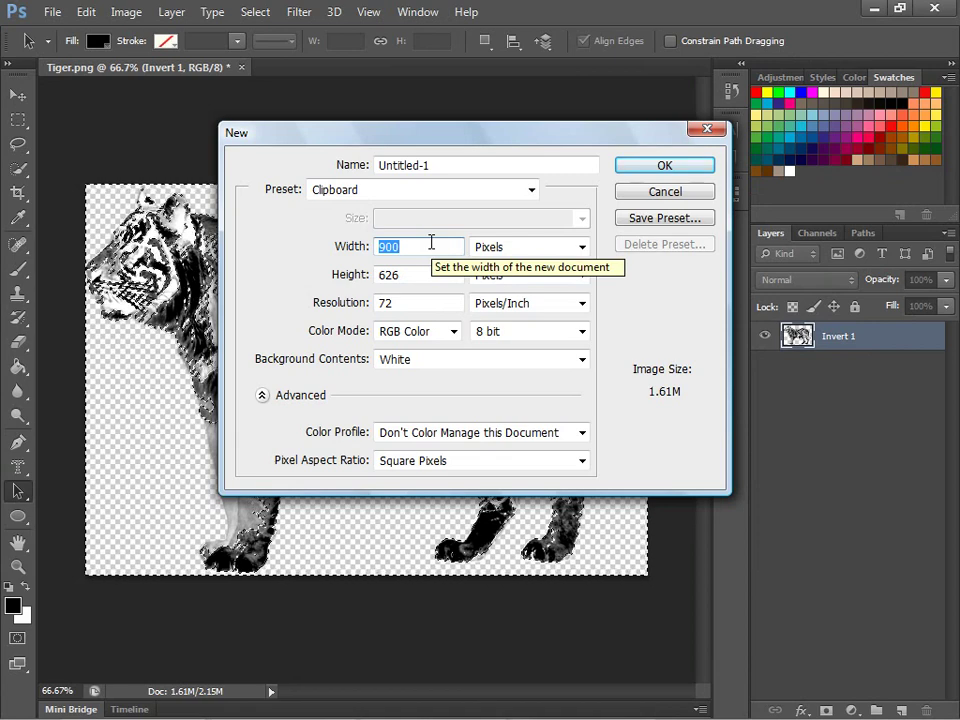
type("1290")
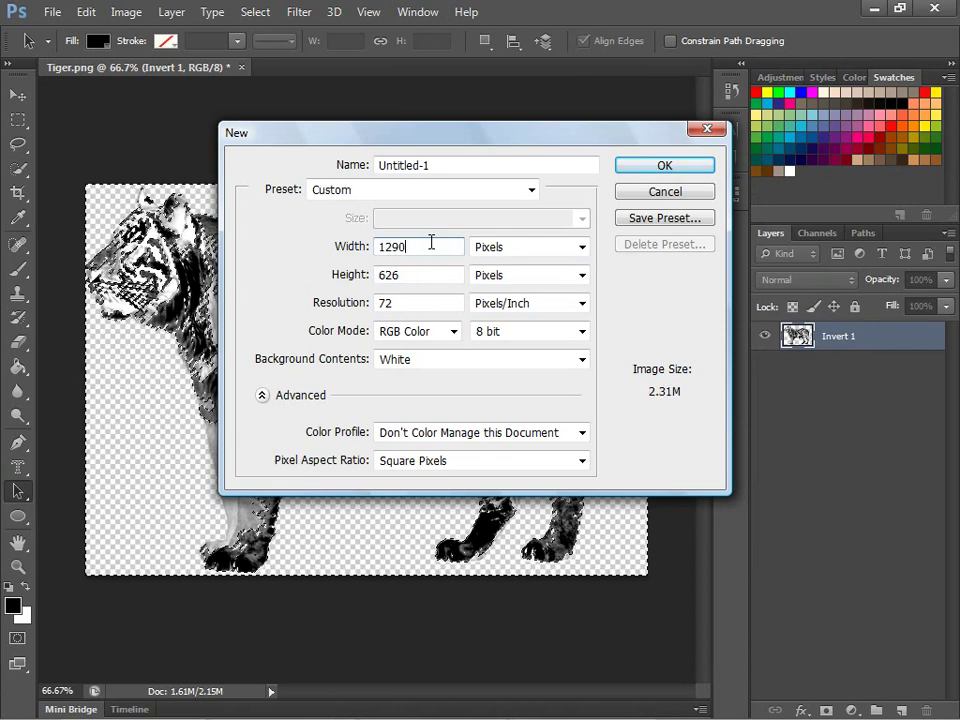
key("Tab")
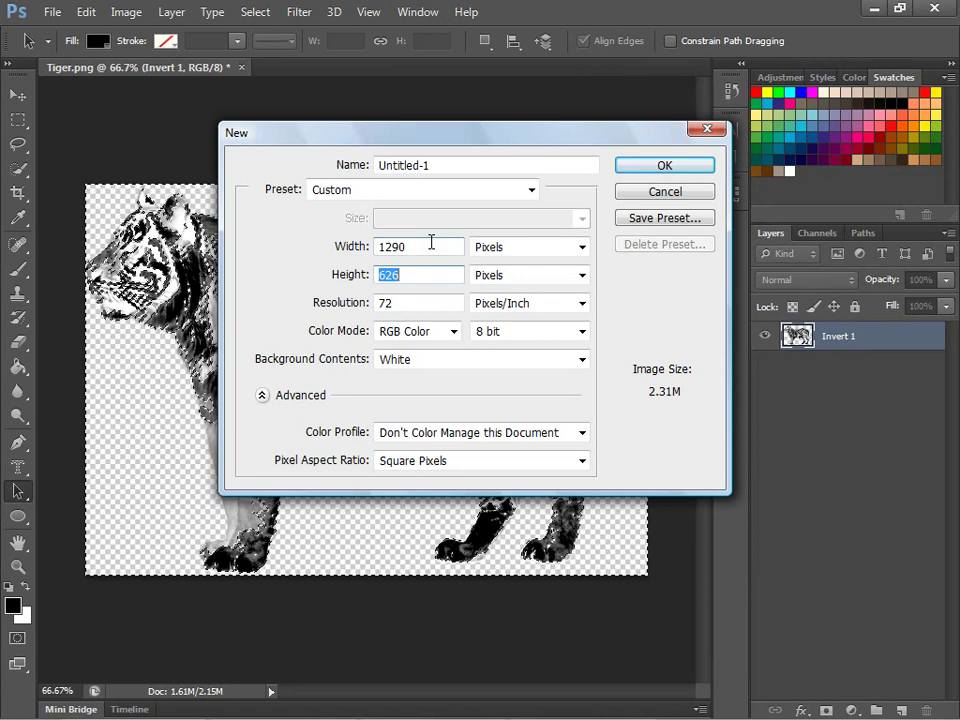
type("720")
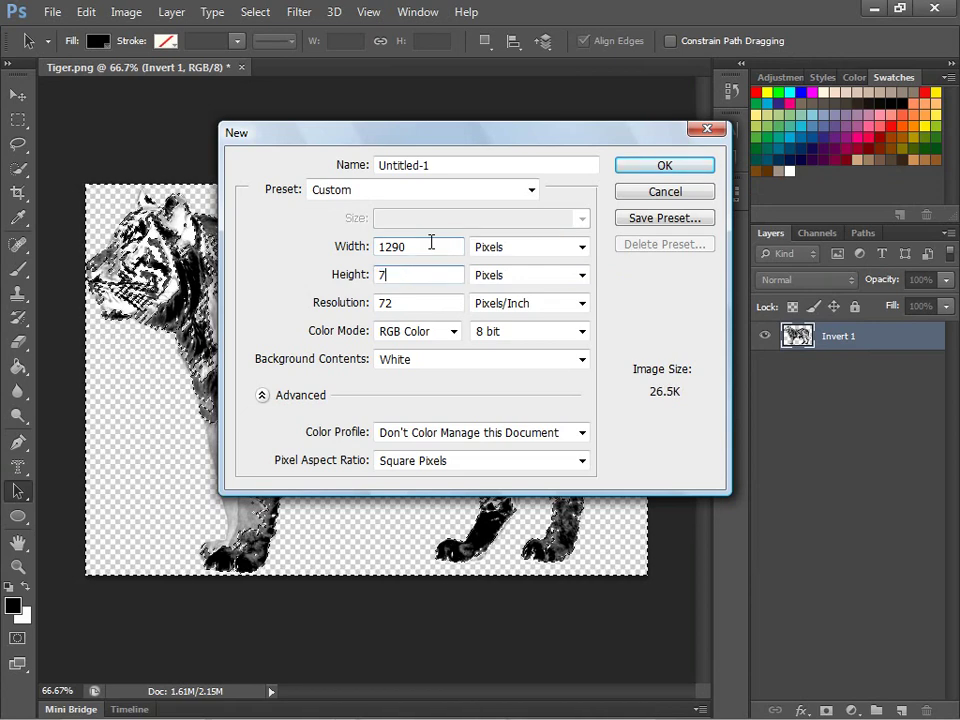
left_click(658, 167)
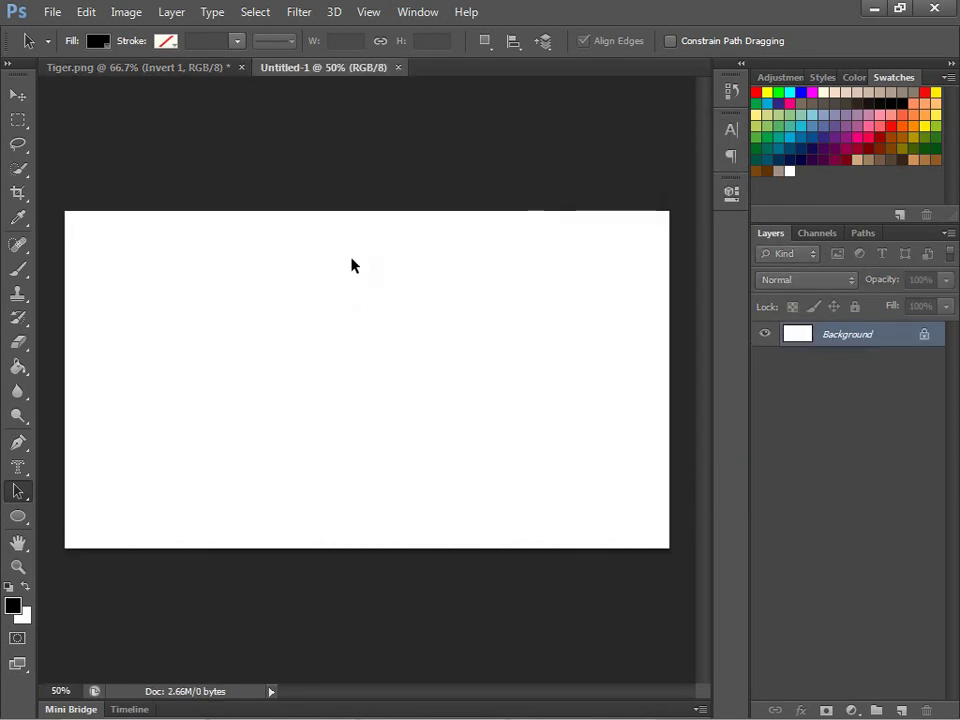
Fill the new document's background with black and paste the copied tiger selection onto it as a new layer
left_click(18, 366)
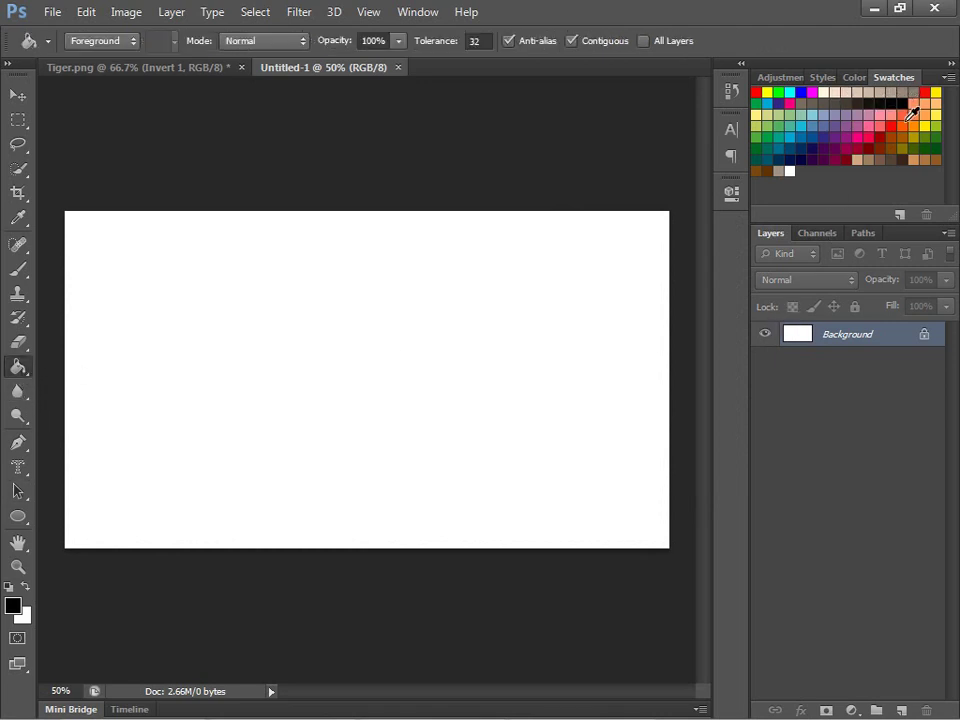
left_click(497, 444)
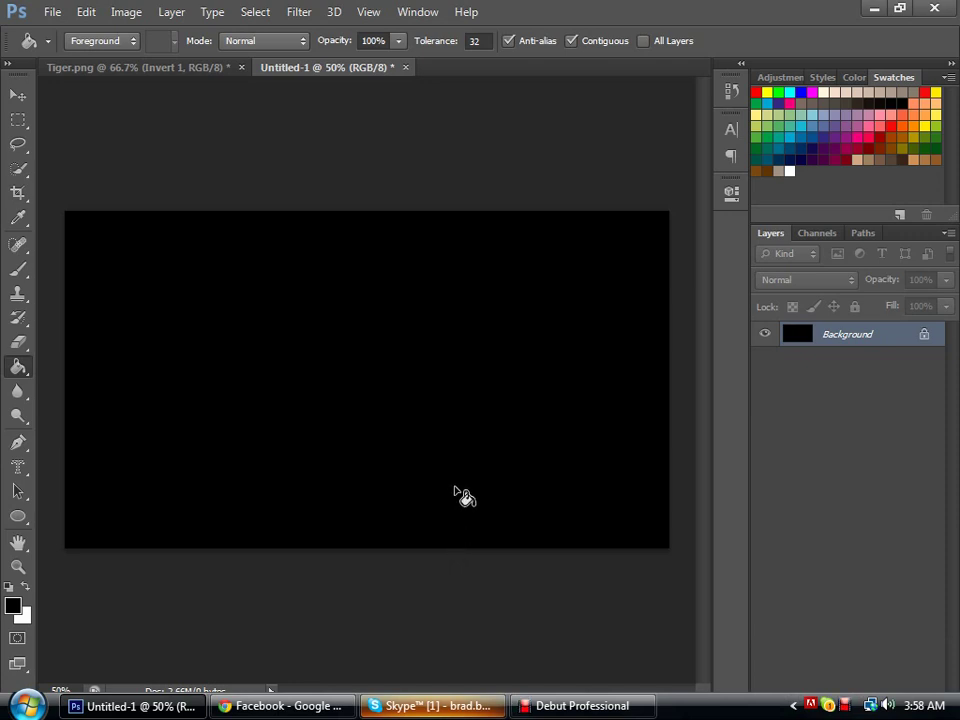
key("ctrl+v")
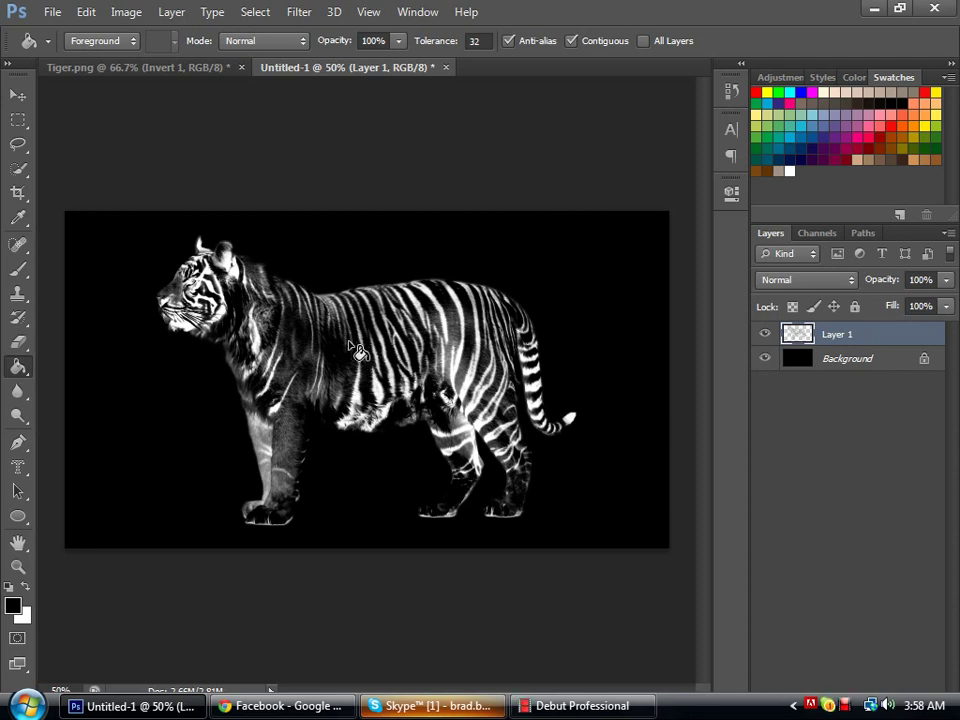
Scale the pasted tiger down to about 90% and reposition it near the middle of the canvas
key("ctrl+t")
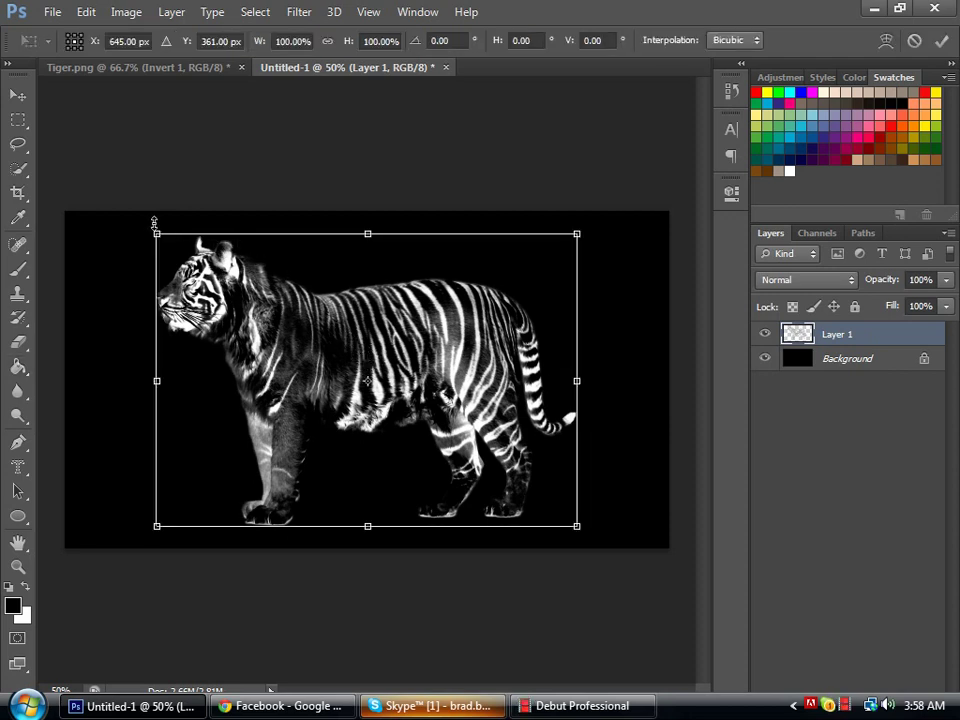
left_click_drag(152, 229, 199, 265)
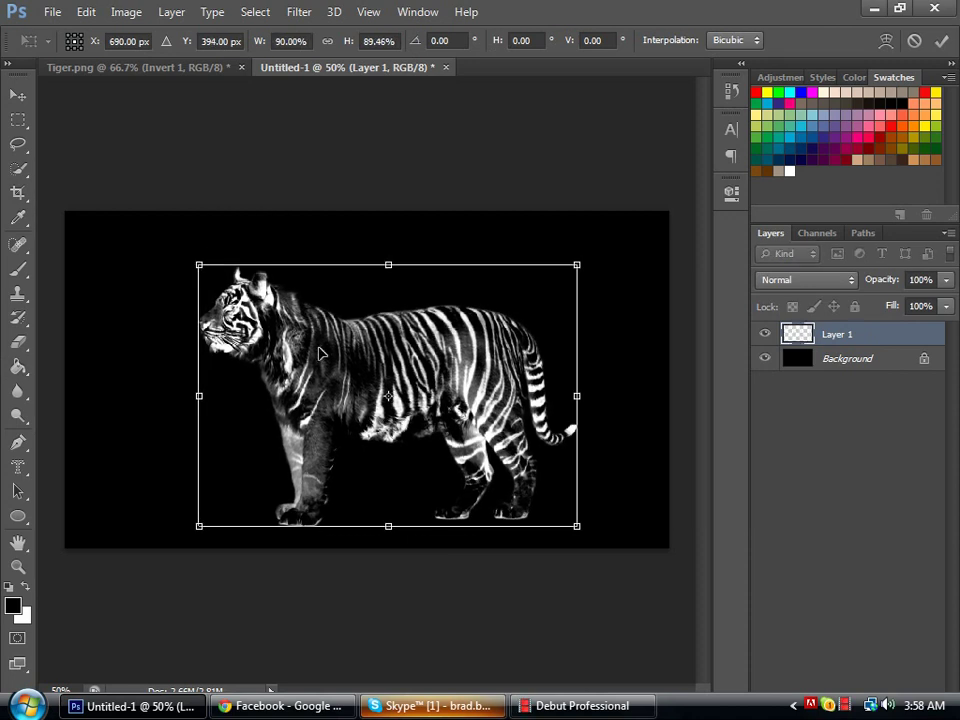
left_click_drag(333, 355, 327, 345)
left_click_drag(323, 346, 320, 342)
left_click(18, 94)
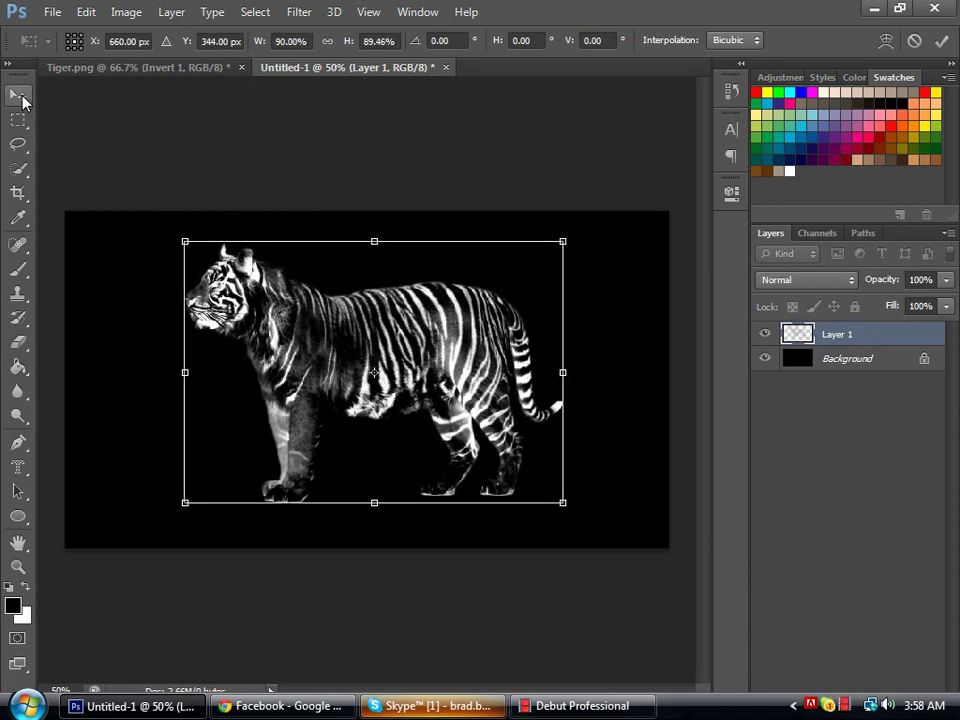
key("Return")
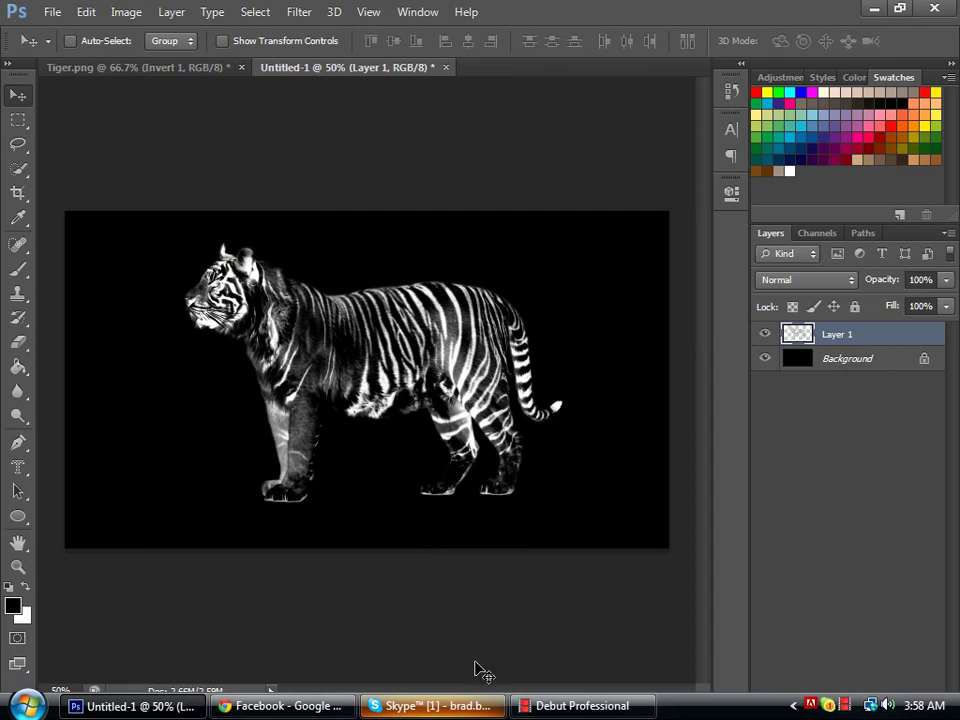
left_click(471, 703)
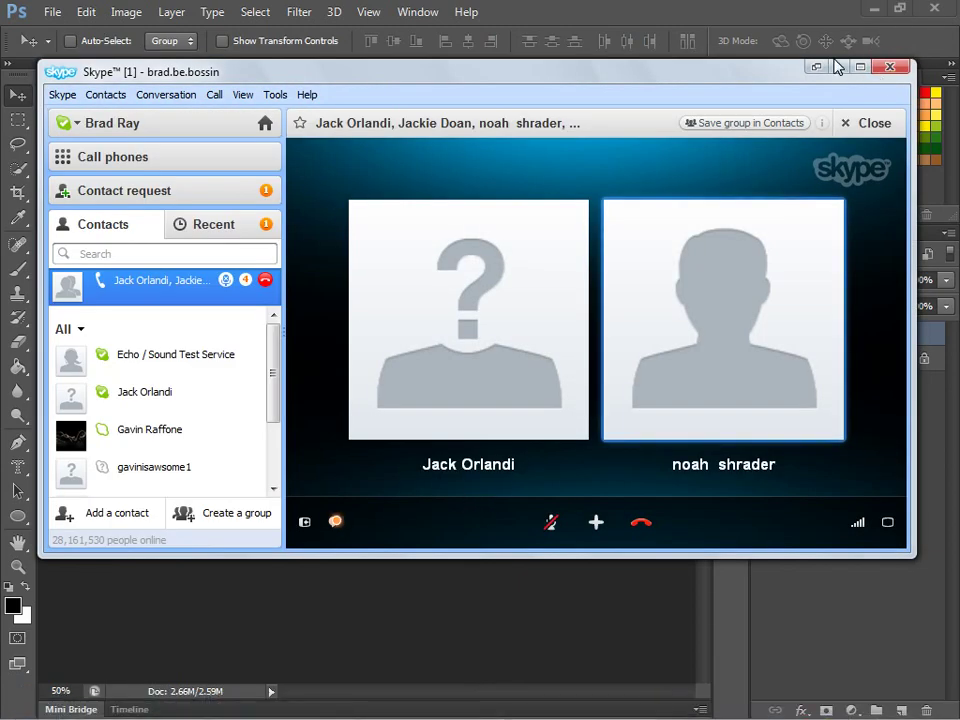
left_click(838, 67)
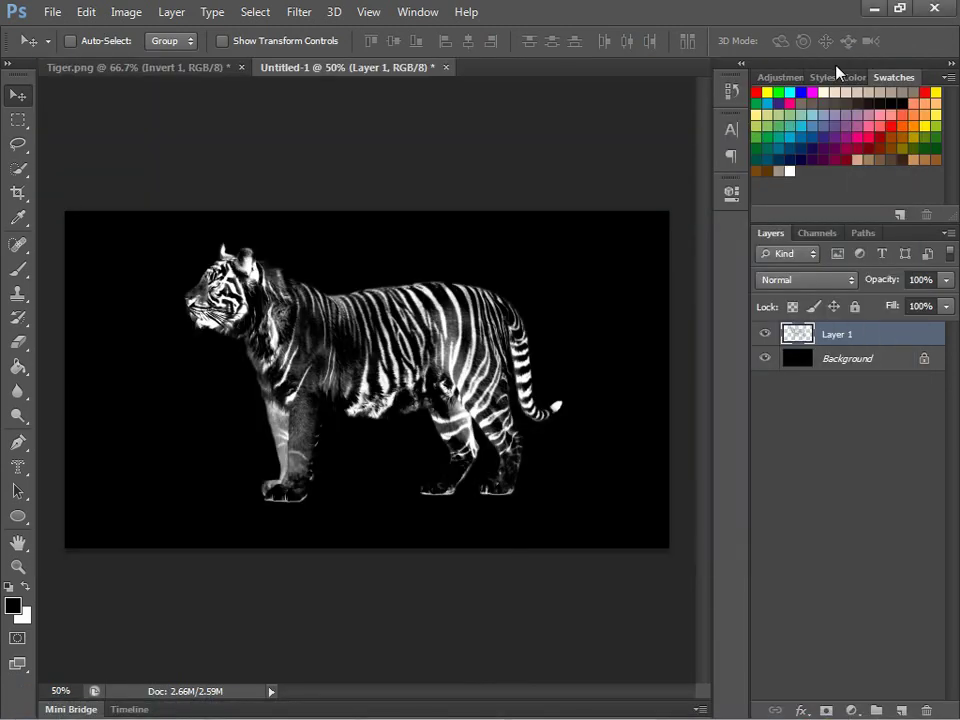
Lock the transparent pixels of Layer 1 and paint the tiger yellow with a 1400 px brush
left_click(794, 310)
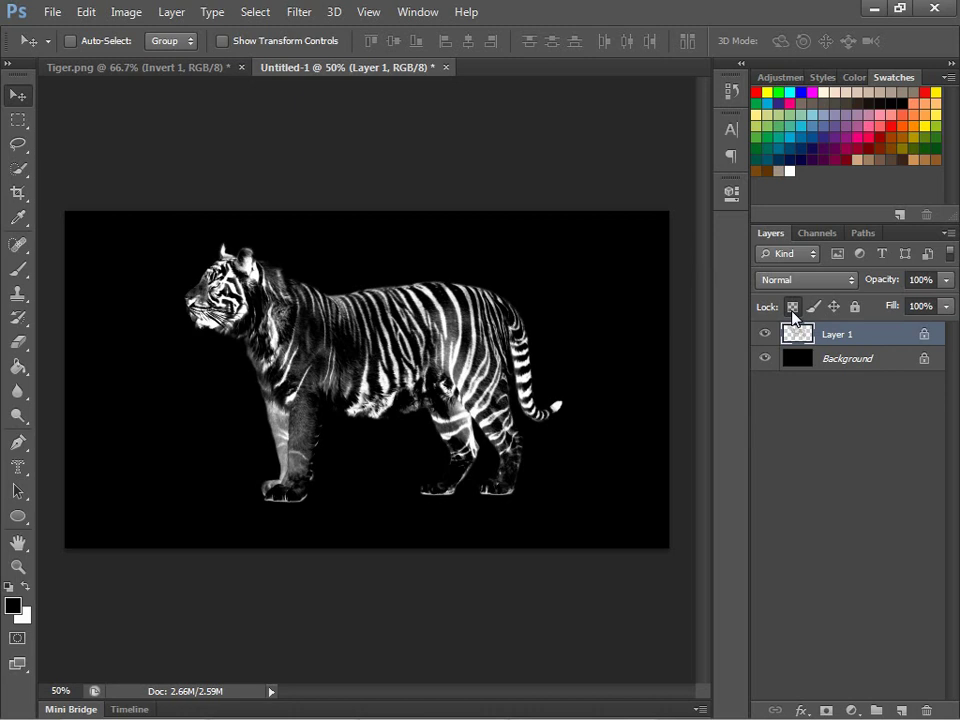
left_click(935, 112)
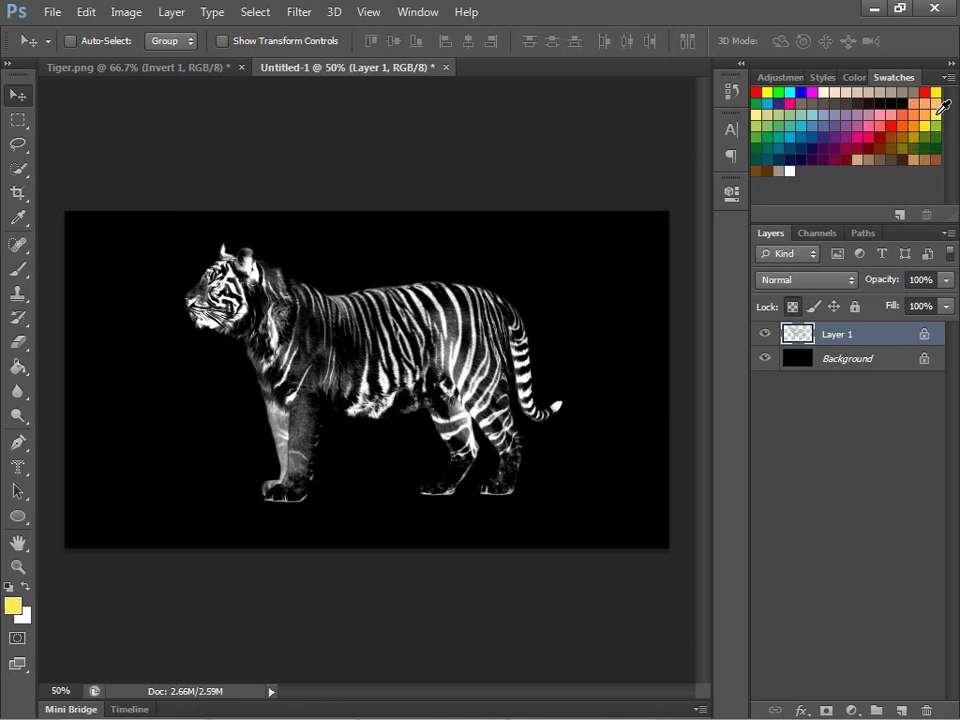
left_click(15, 269)
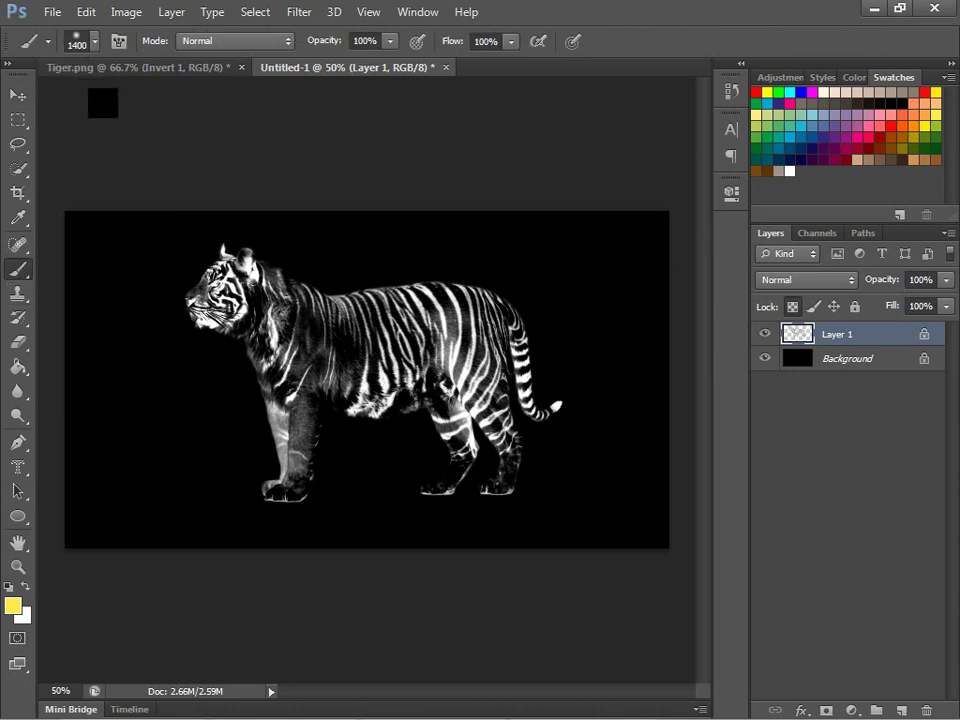
left_click_drag(103, 103, 103, 102)
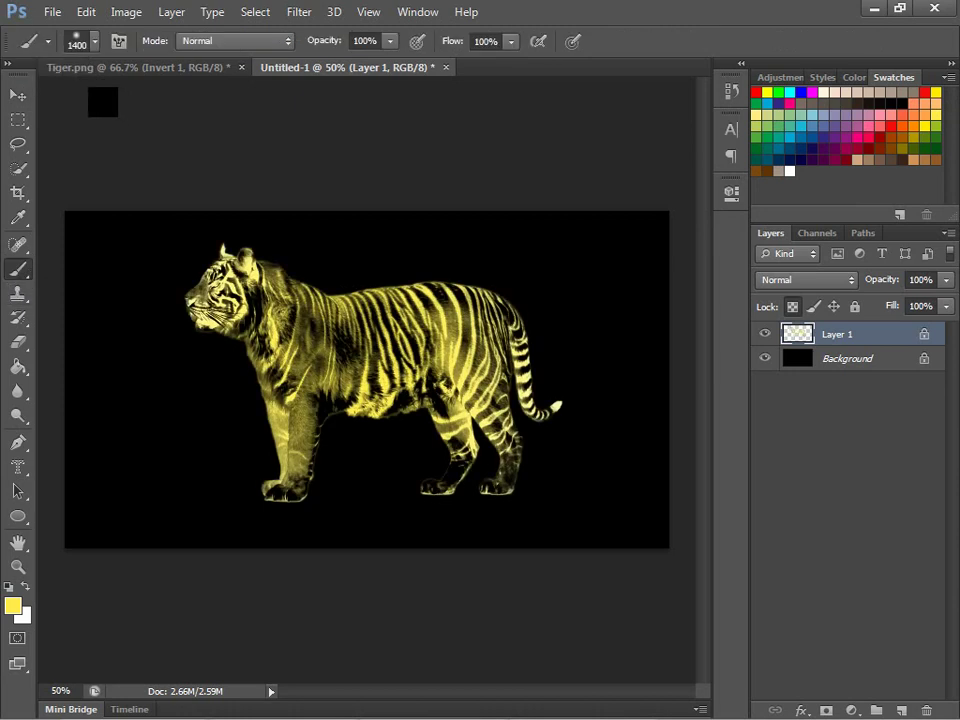
left_click(18, 94)
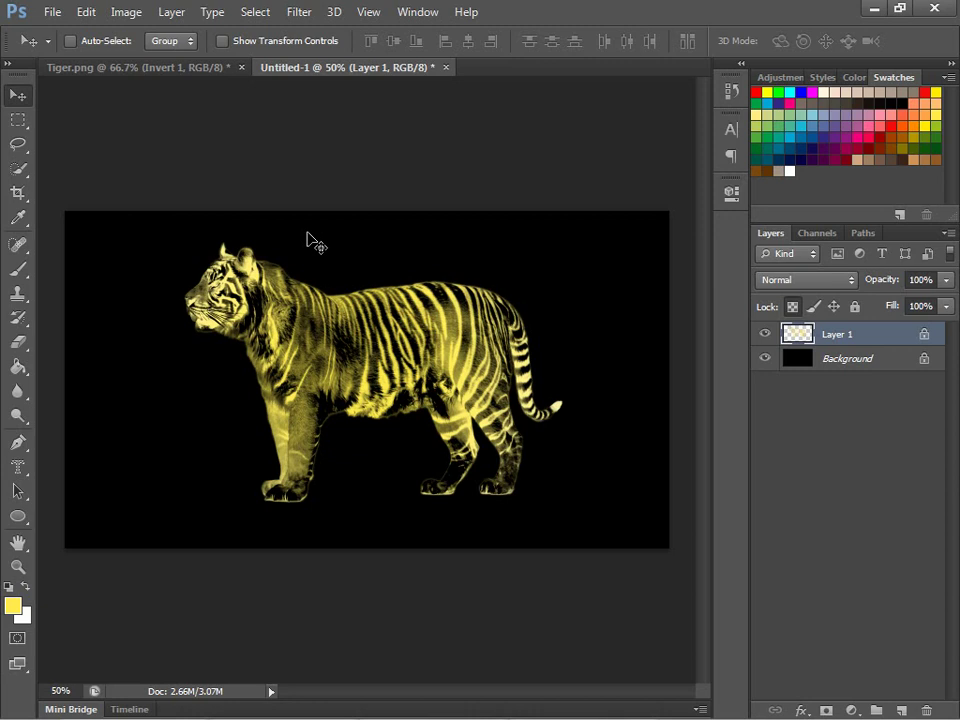
Rename the tiger layer as Tiger Render
double_click(835, 336)
type("Tiger L")
type("ender")
key("Return")
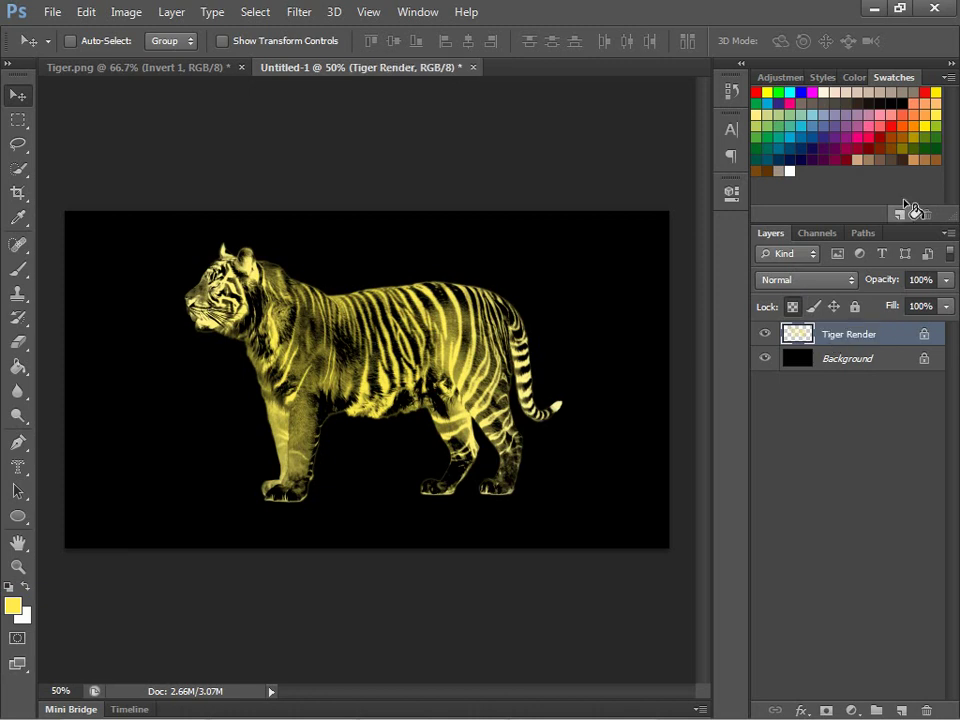
Apply an Outer Glow layer style to the Tiger Render layer with red colour ff0000 and 50% opacity
right_click(836, 336)
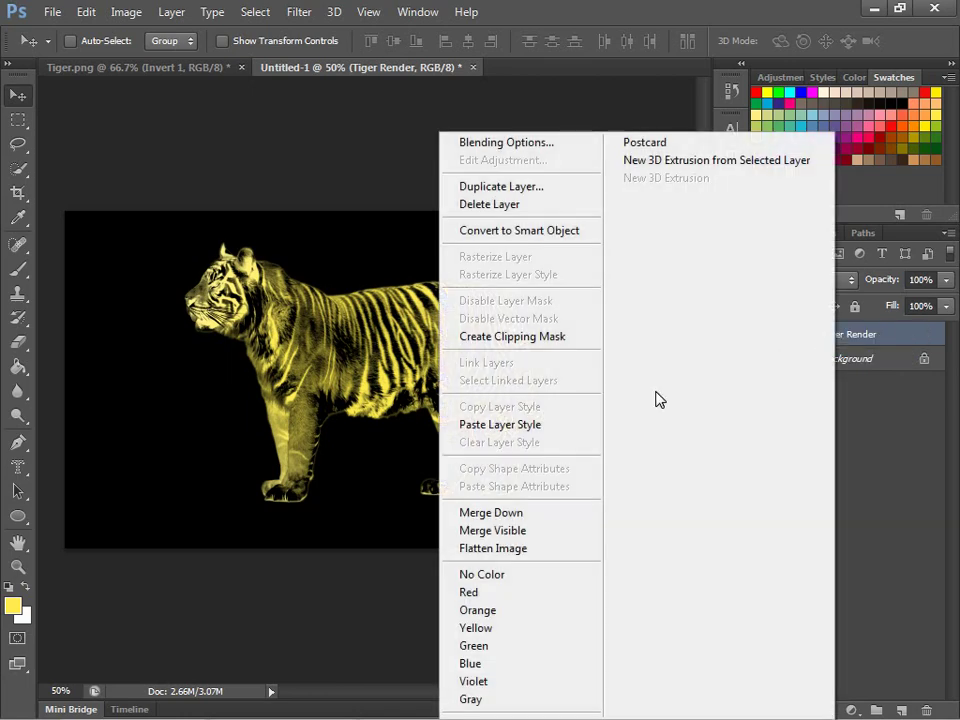
left_click(531, 147)
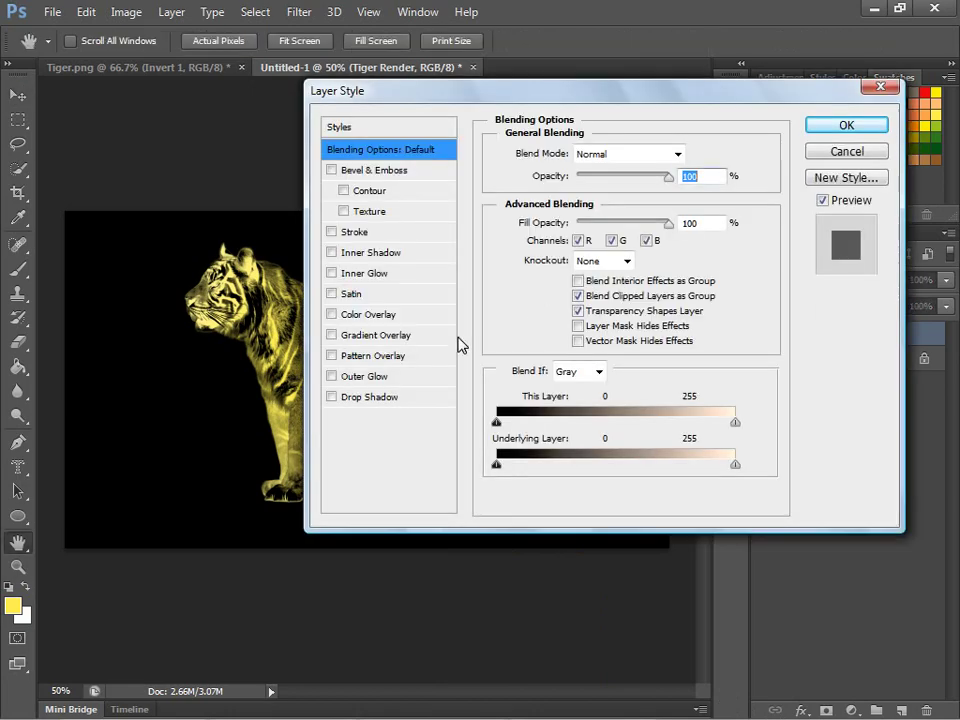
left_click(334, 377)
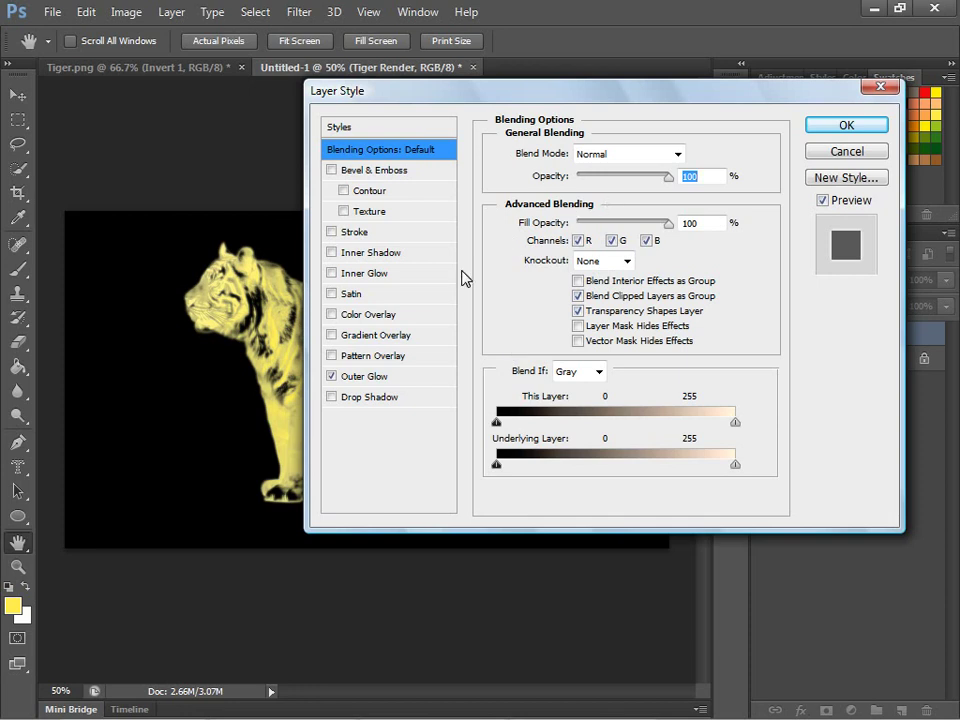
left_click(392, 377)
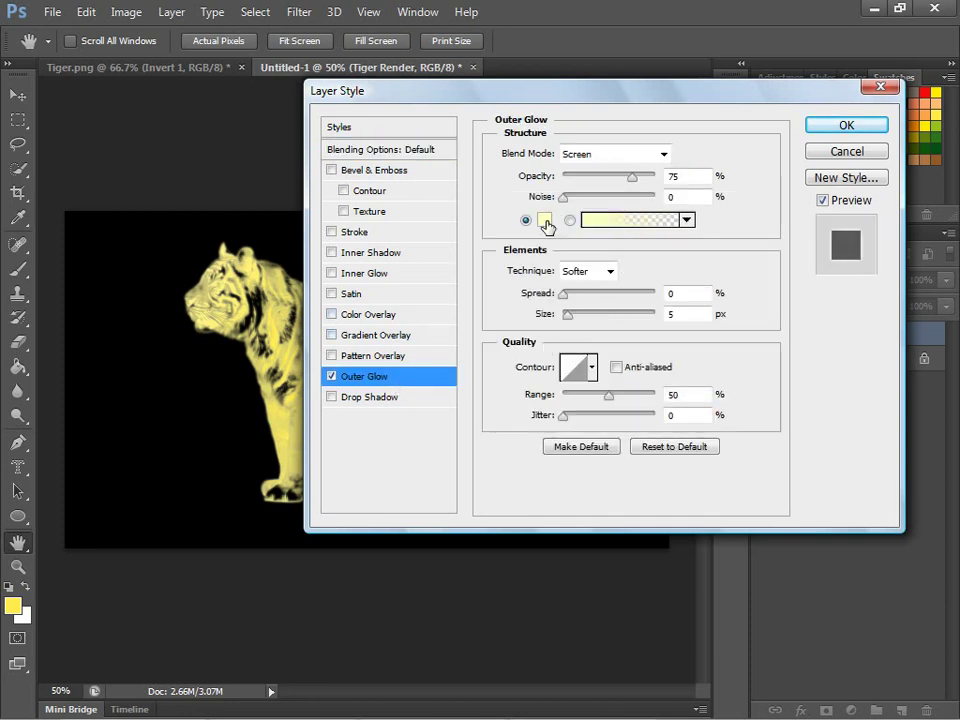
left_click(544, 219)
left_click_drag(626, 368, 632, 293)
left_click_drag(570, 330, 650, 243)
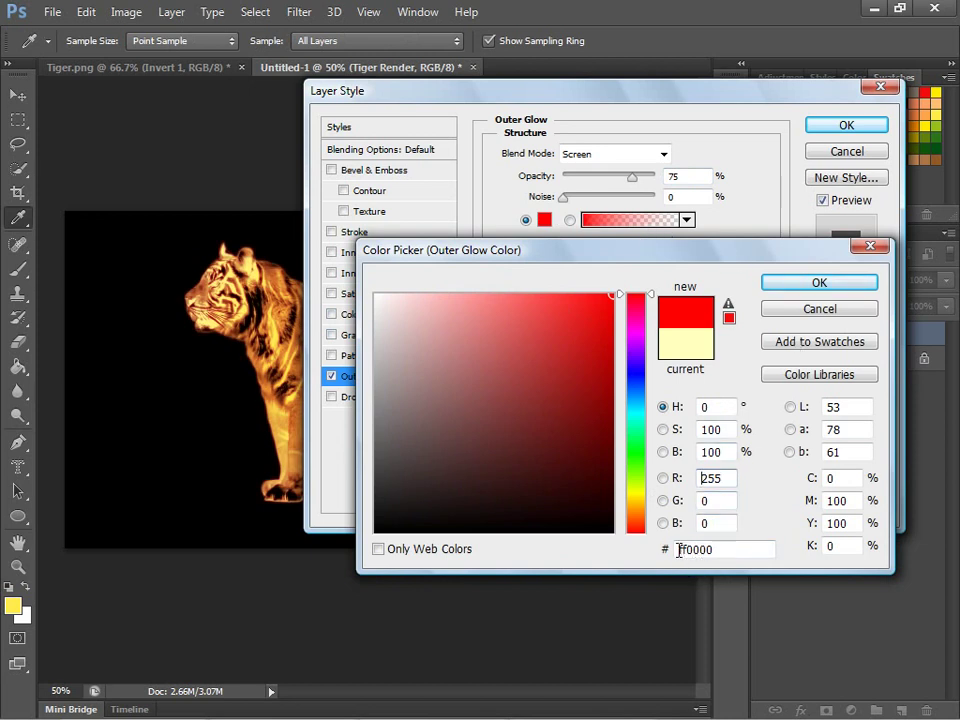
left_click_drag(678, 550, 726, 553)
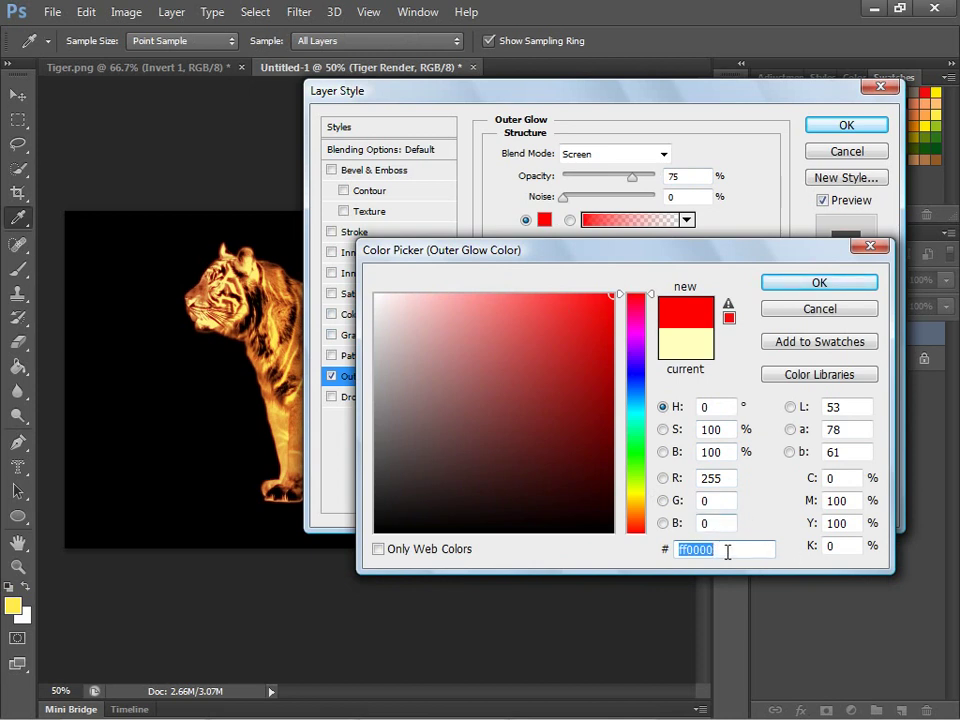
left_click(726, 553)
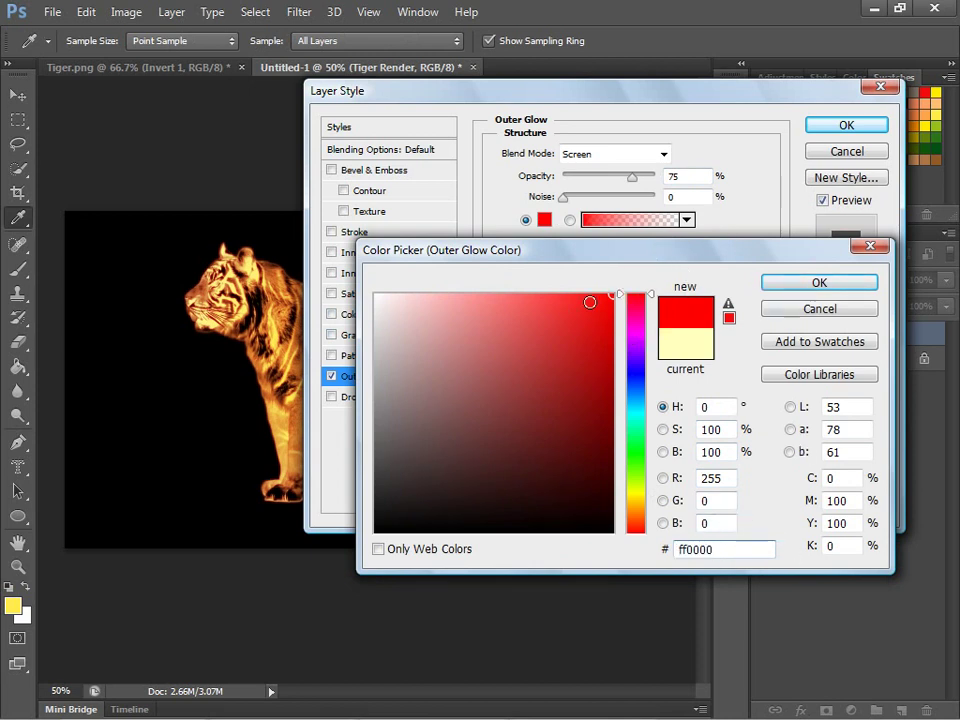
left_click(833, 288)
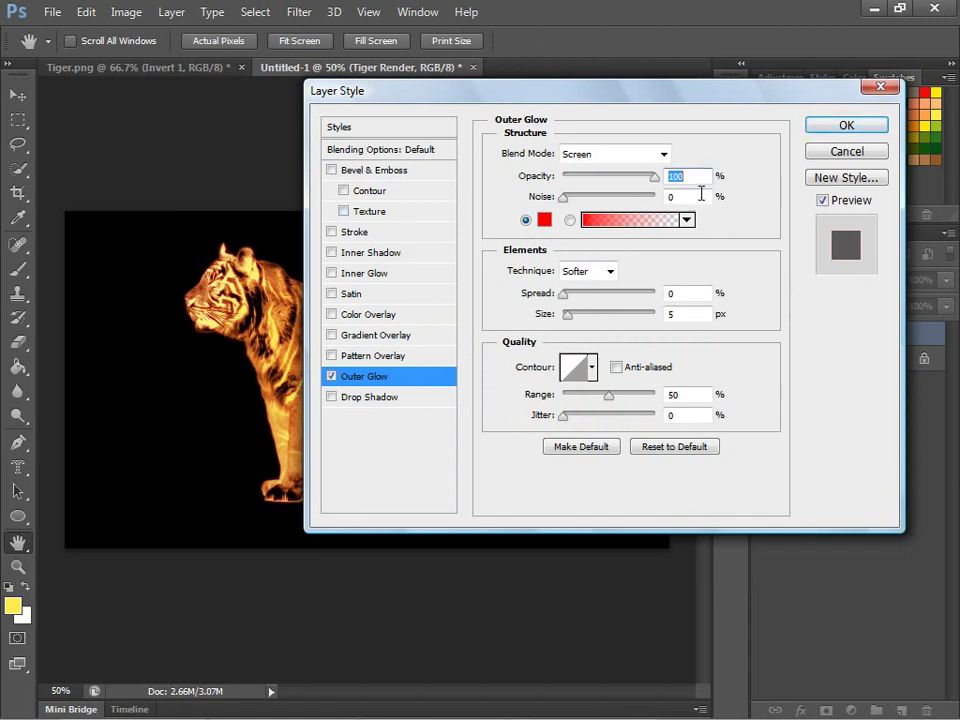
left_click_drag(632, 177, 610, 180)
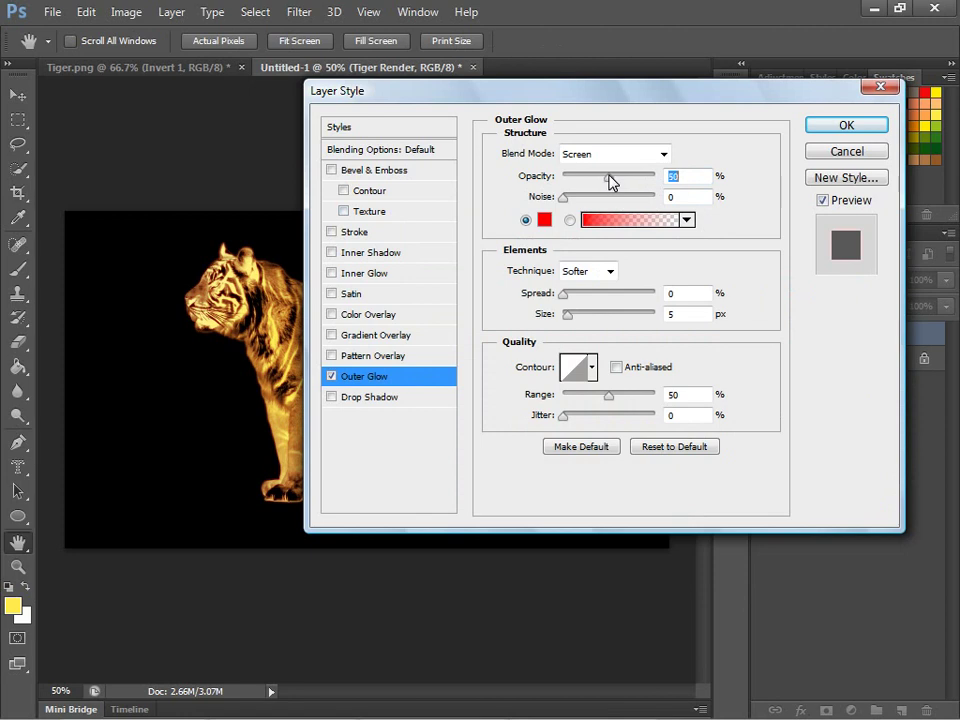
left_click(818, 130)
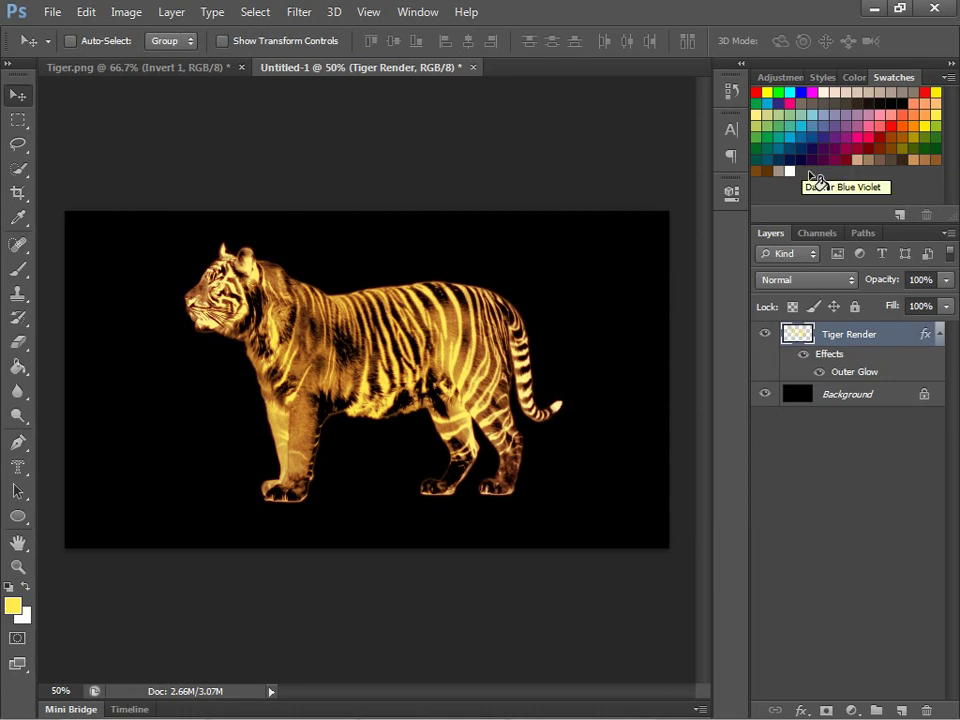
Set the opacity of the Tiger Render layer's Outer Glow to 100%
right_click(846, 336)
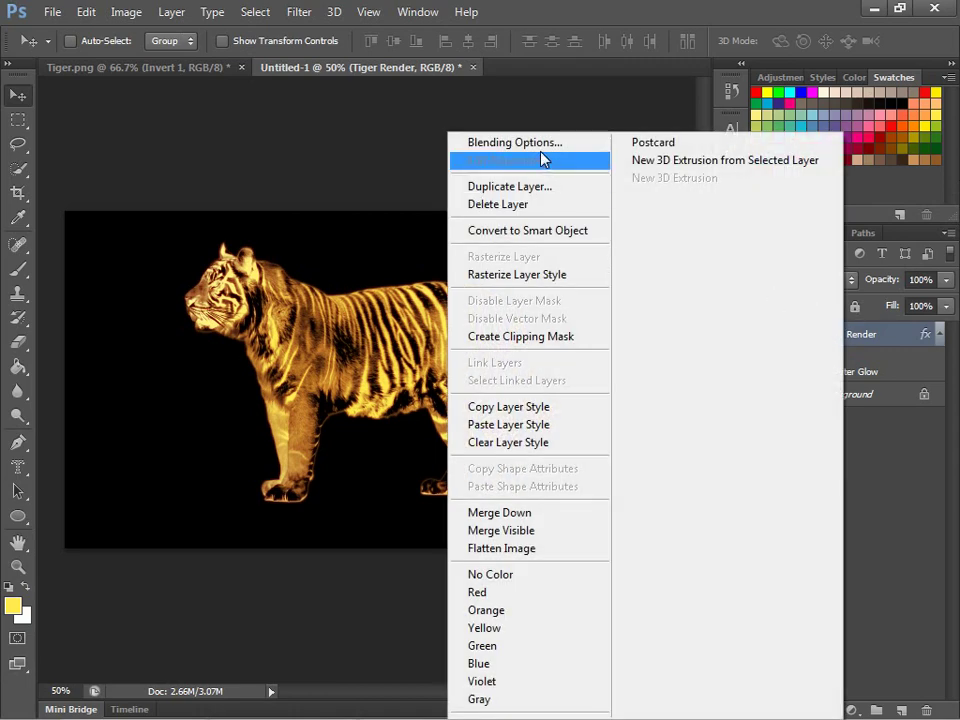
left_click(410, 247)
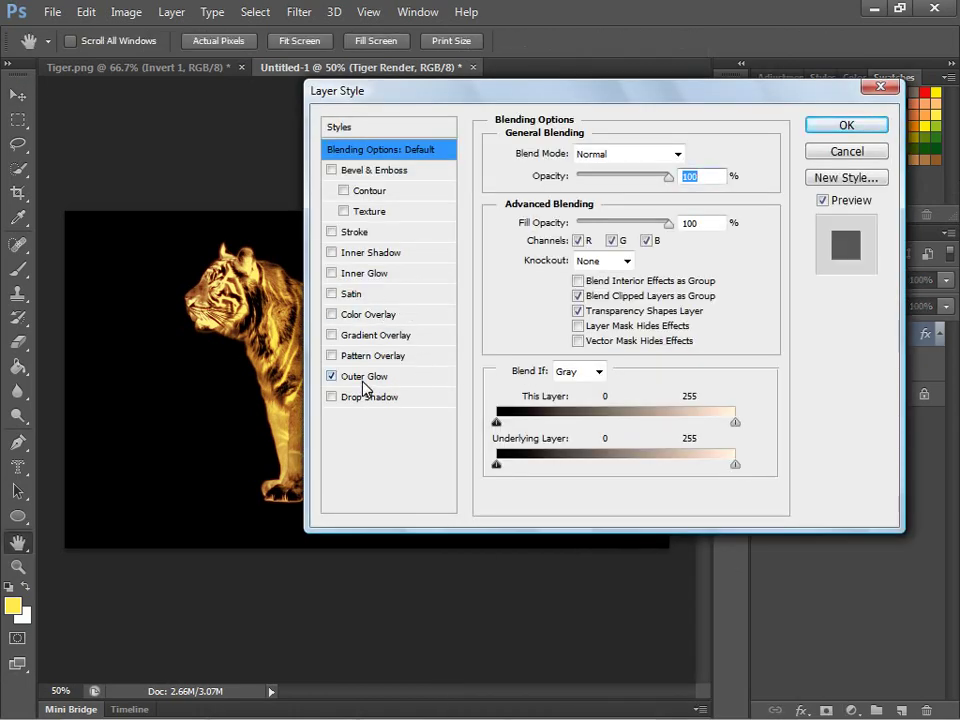
left_click(364, 378)
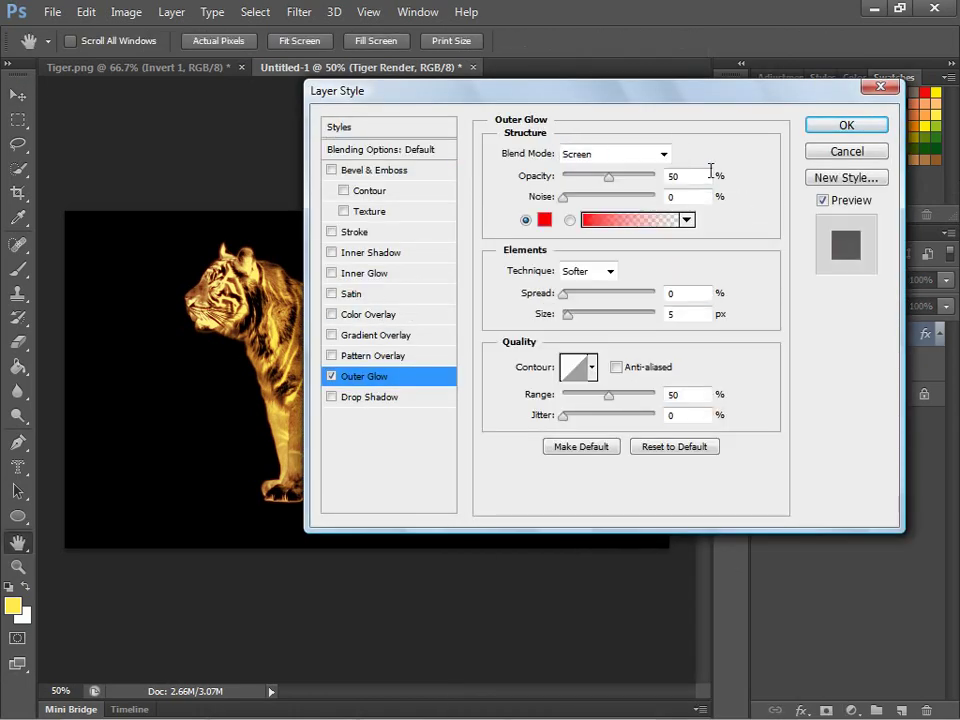
left_click_drag(611, 176, 729, 259)
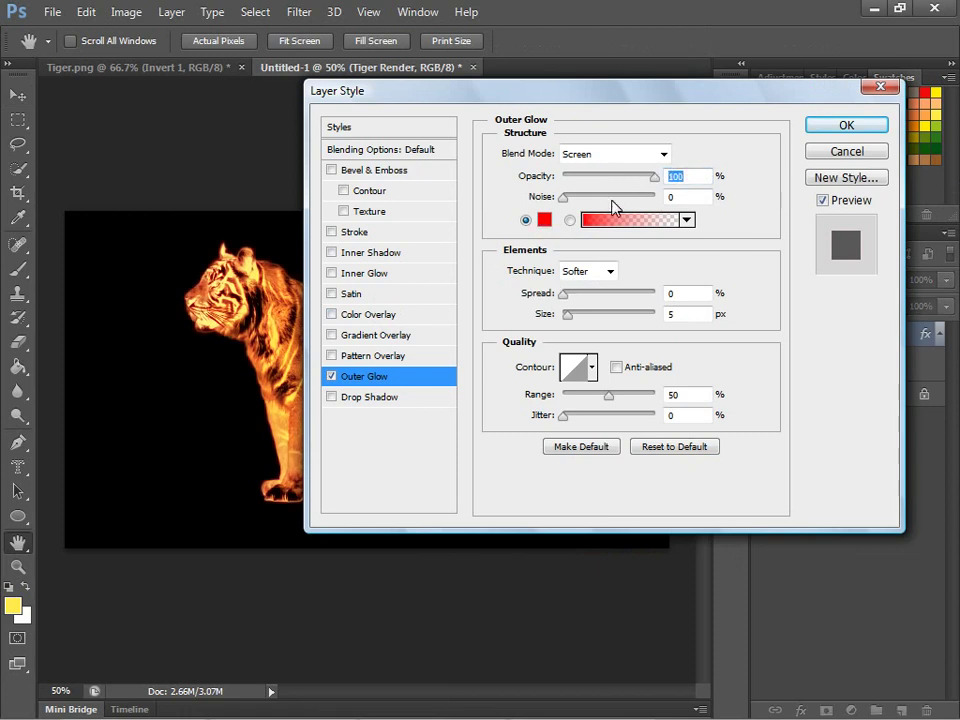
left_click(845, 126)
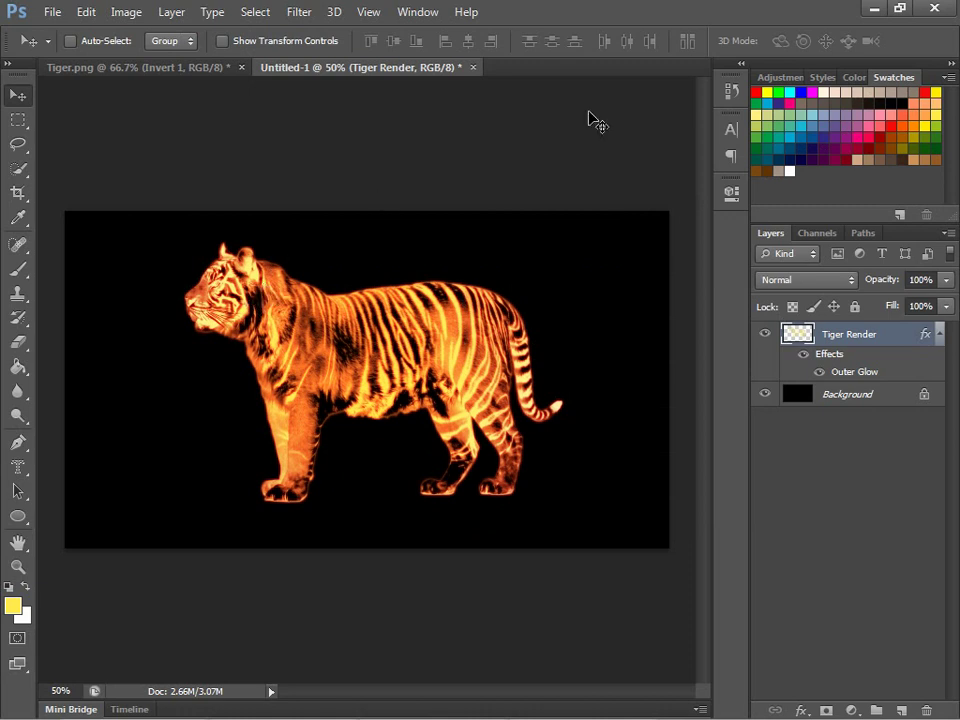
Lock the Tiger Render layer's transparent pixels and paint light orange over the tiger's head and front legs with a 400 px brush
left_click(927, 114)
left_click(792, 307)
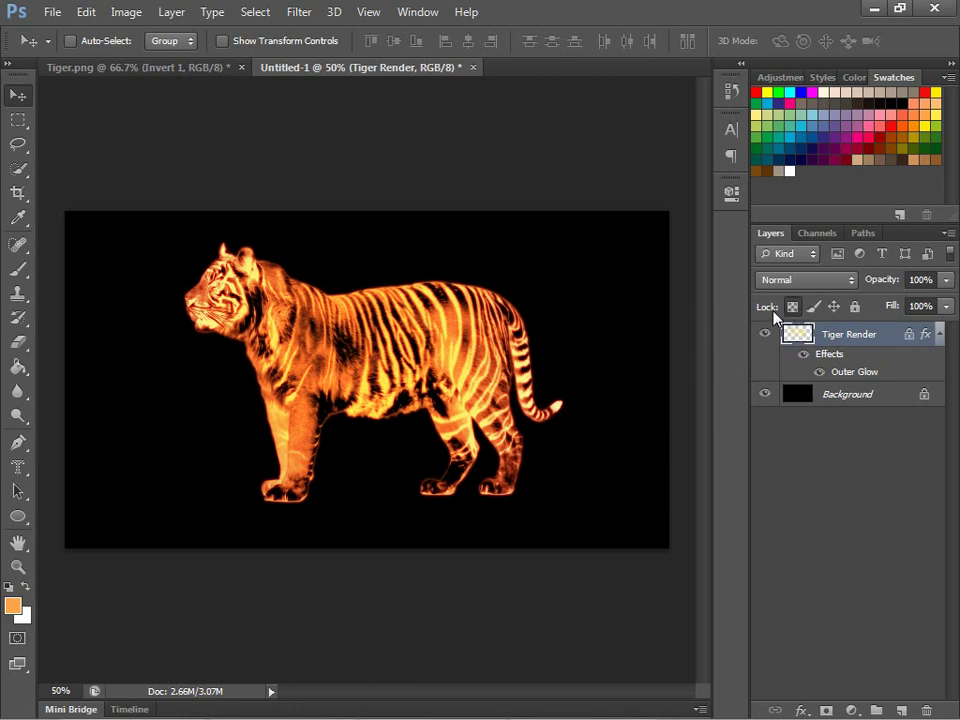
key("b")
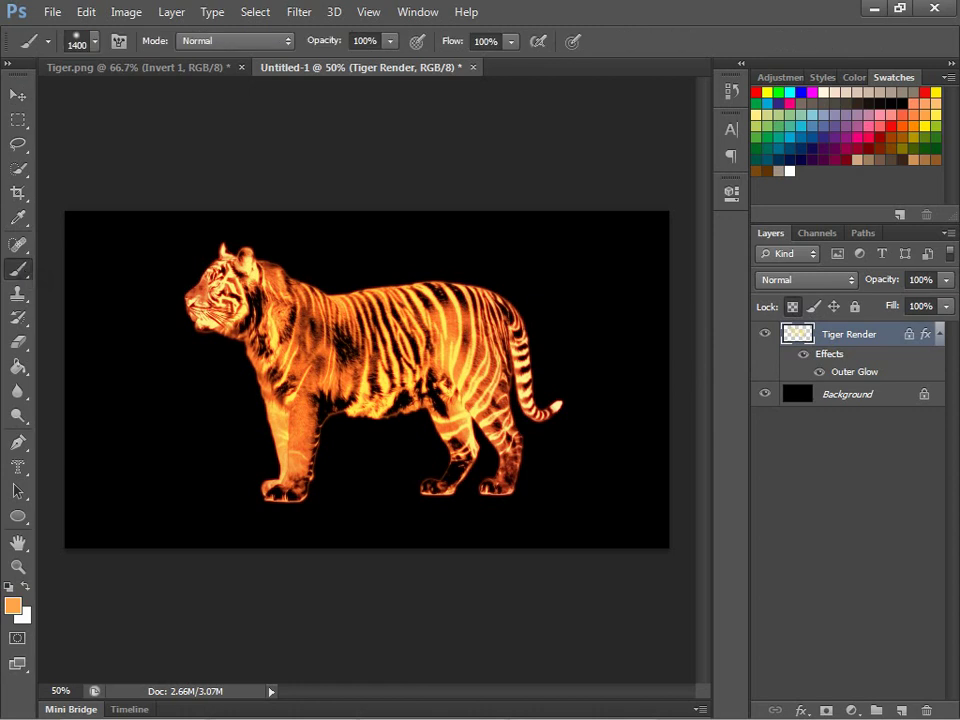
key("bracketleft")
key("bracketleft")
key("bracketleft")
key("bracketleft")
key("bracketleft")
key("bracketleft")
key("bracketleft")
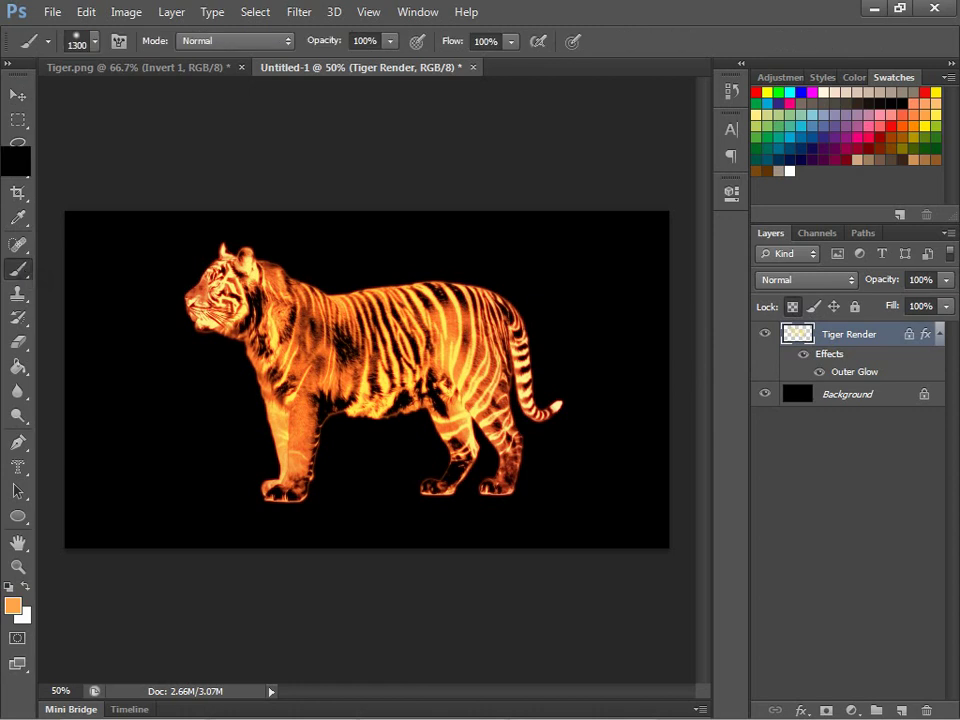
key("bracketleft")
key("bracketleft")
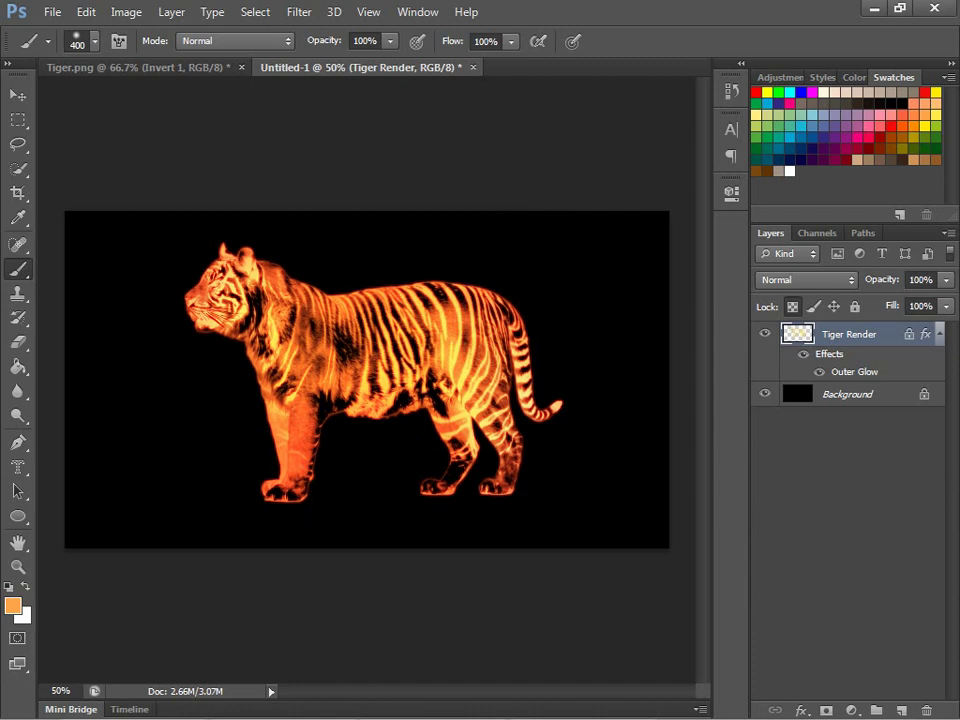
Open the Fire_stock_6_by_RandomFtw image from the photos to use folder
left_click(50, 11)
left_click(75, 47)
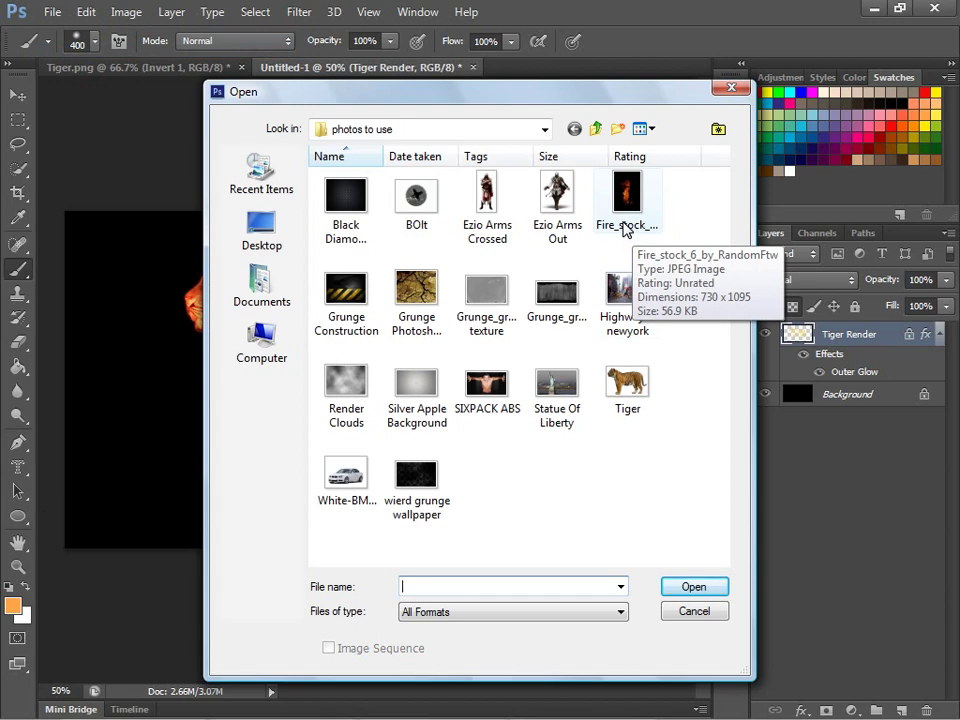
double_click(626, 229)
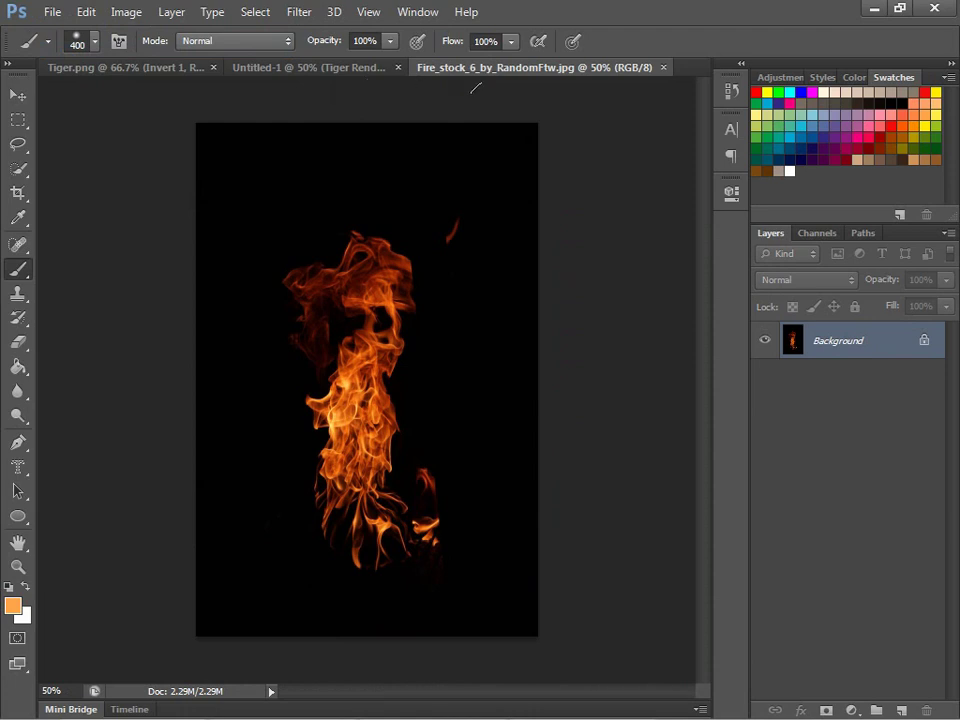
Load the fire image's Green channel as a selection and return to the RGB composite
left_click(815, 234)
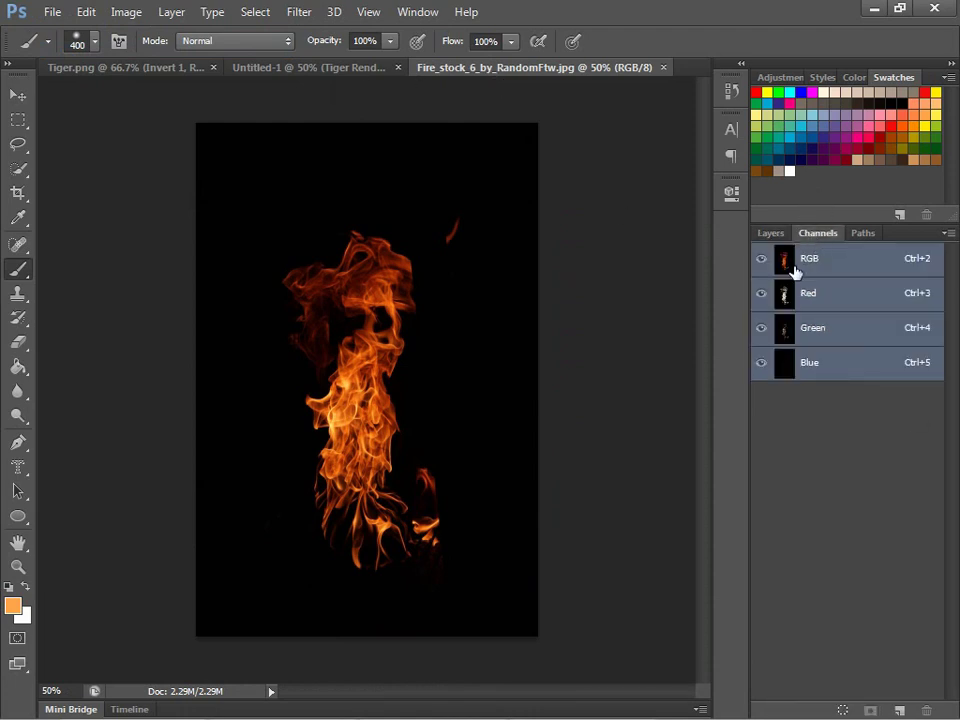
left_click(812, 334)
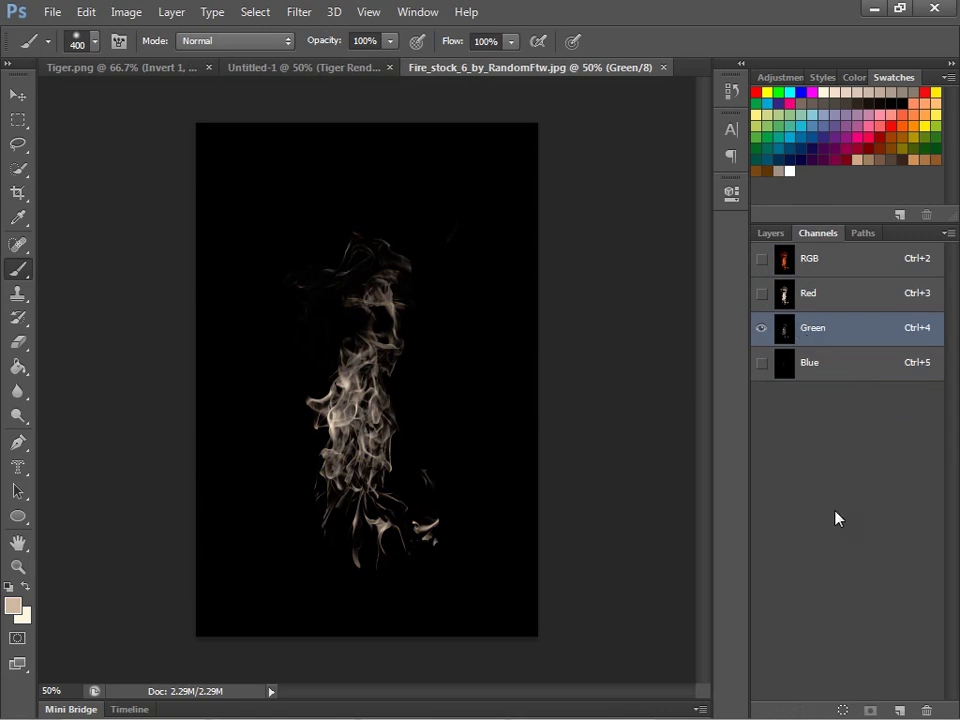
left_click(843, 710)
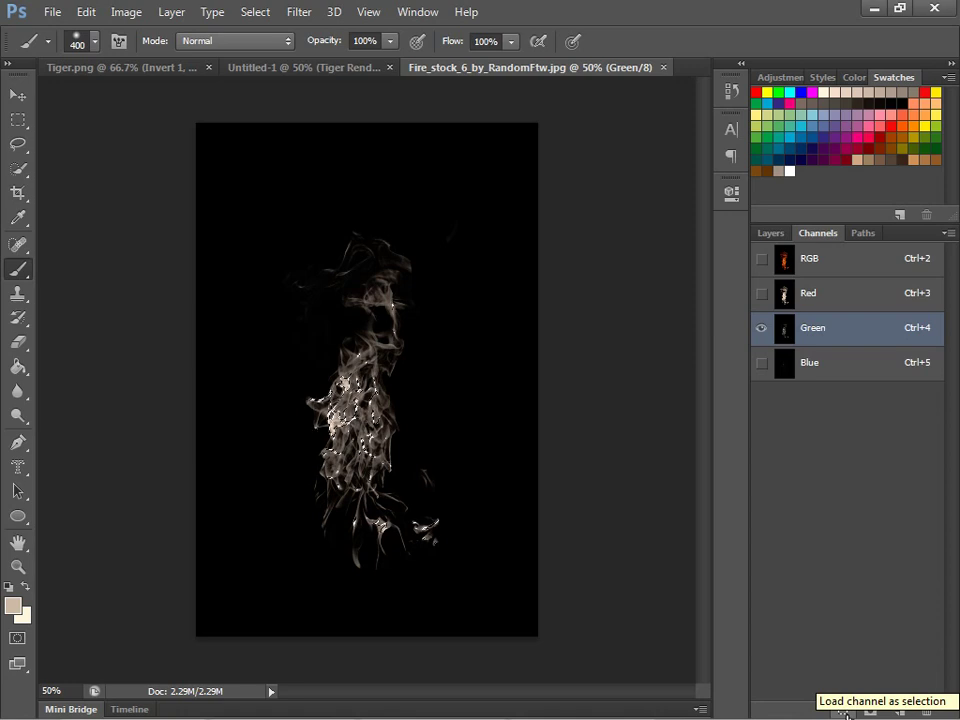
left_click(816, 262)
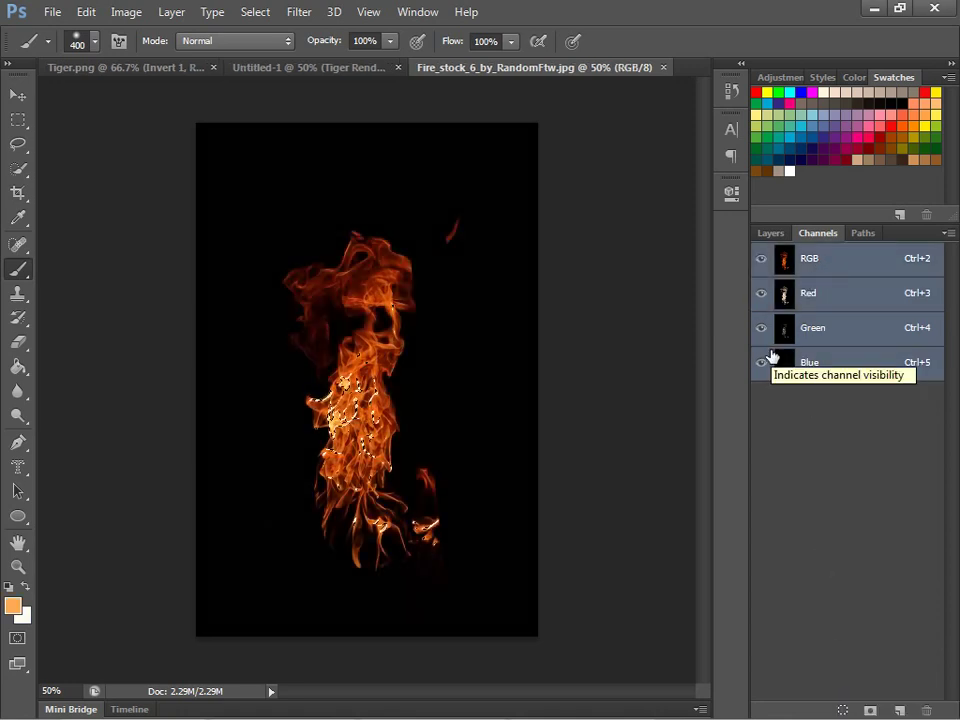
Copy the selected flames onto their own layer above a duplicate of the Background, and hide both background layers
left_click(770, 233)
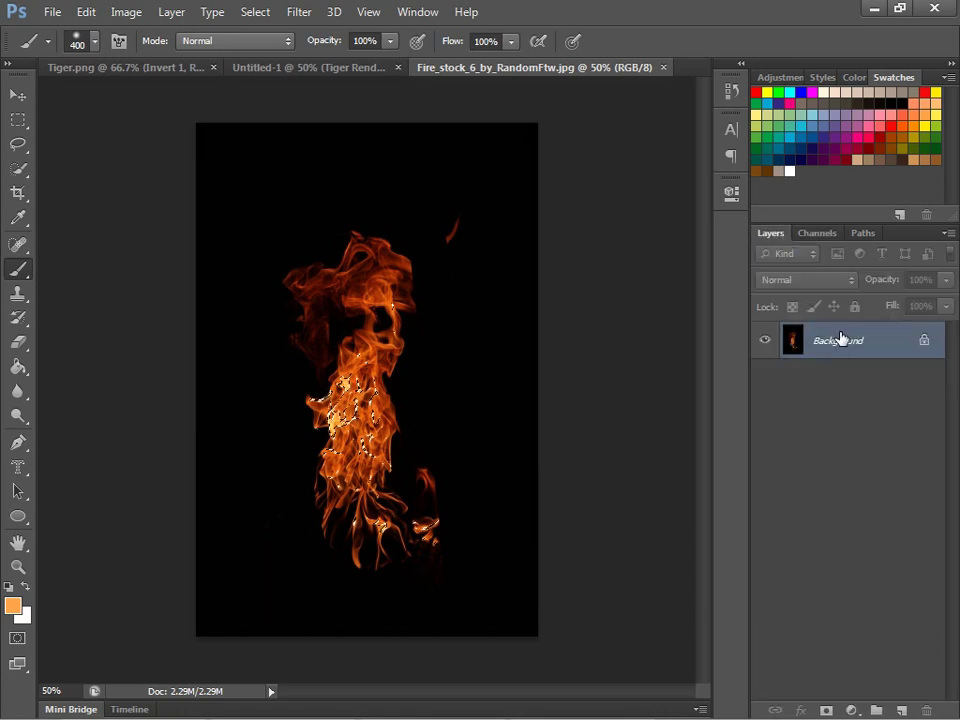
left_click_drag(840, 338, 903, 711)
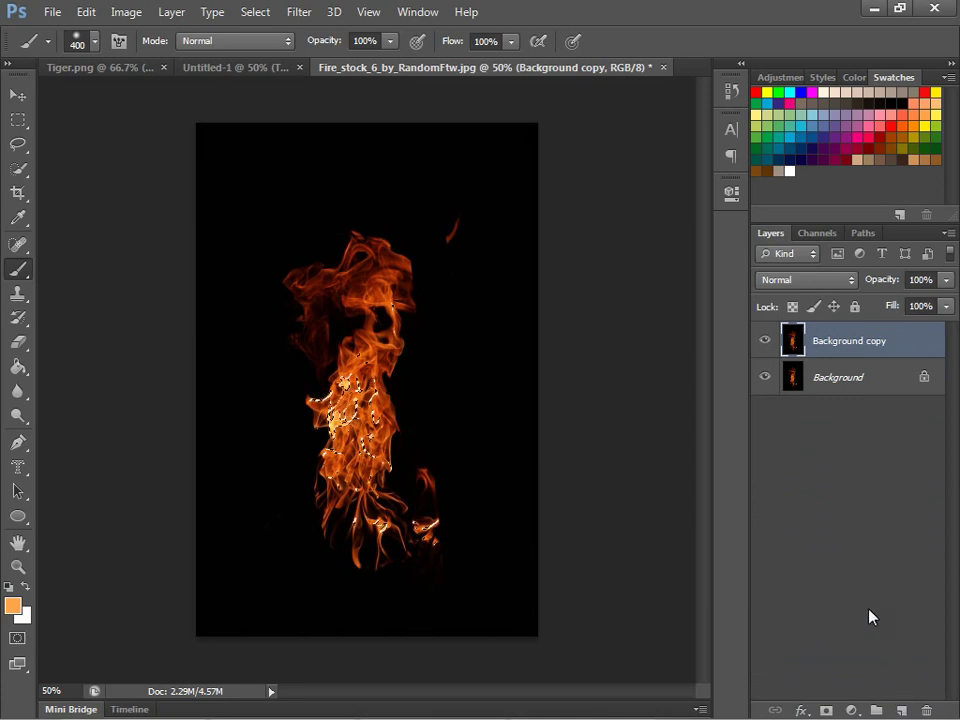
key("ctrl+d")
key("ctrl+shift+alt+n")
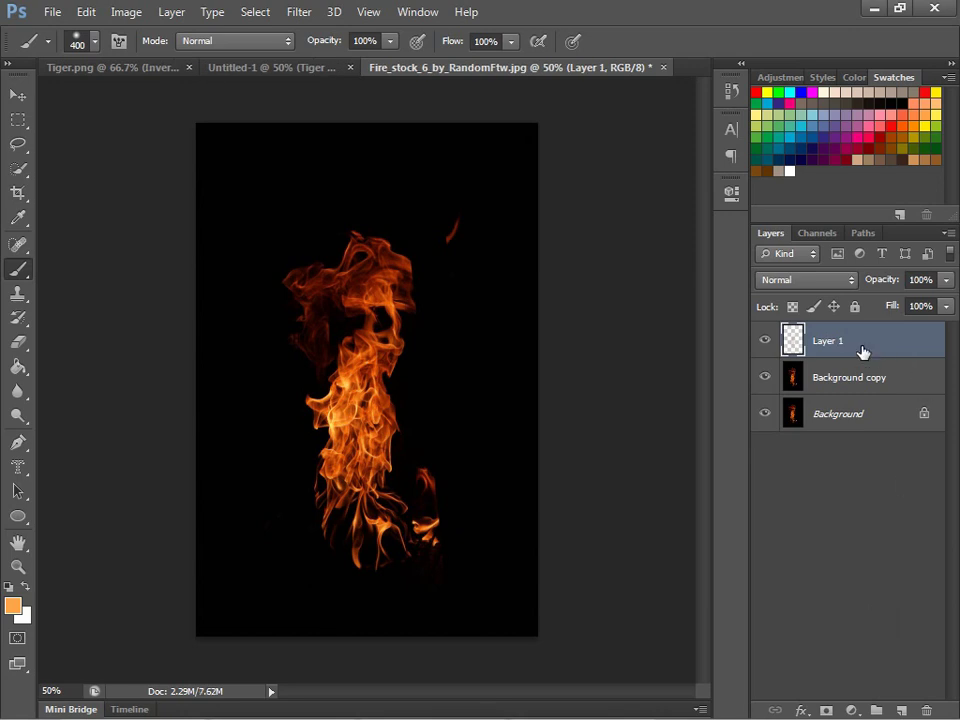
left_click(764, 414)
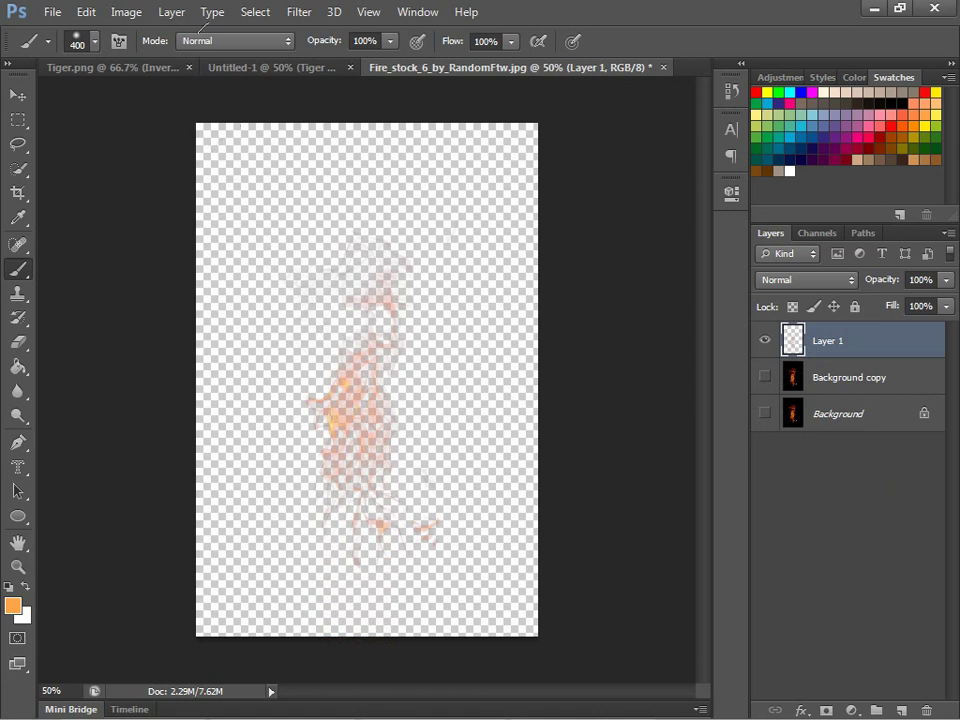
Copy the extracted flames into the Untitled-1 document and move them up over the tiger's body
left_click(261, 68)
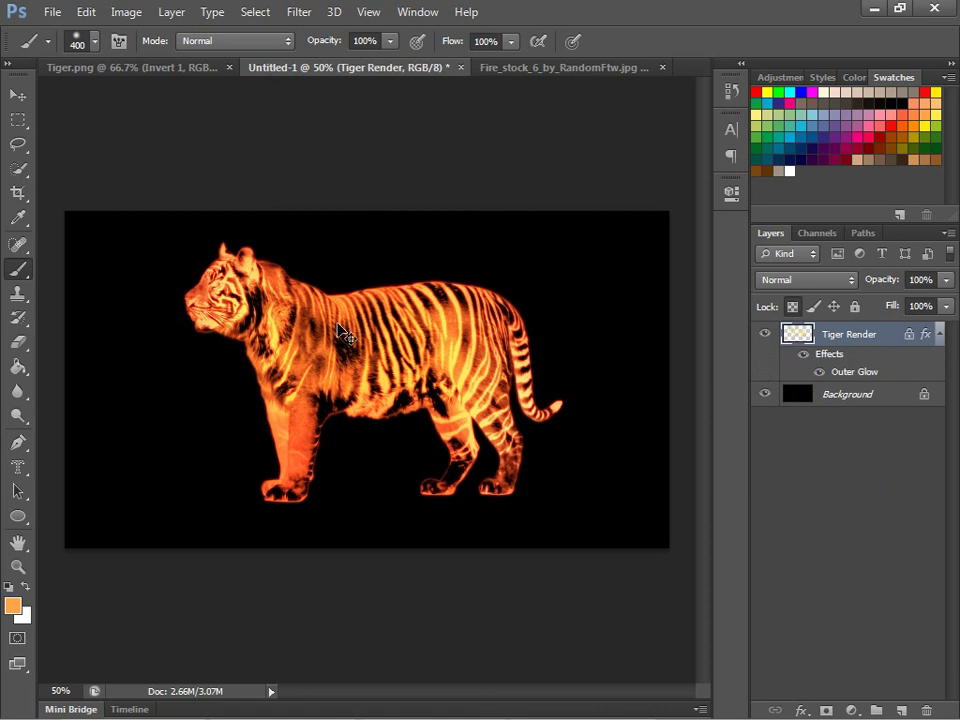
key("ctrl+v")
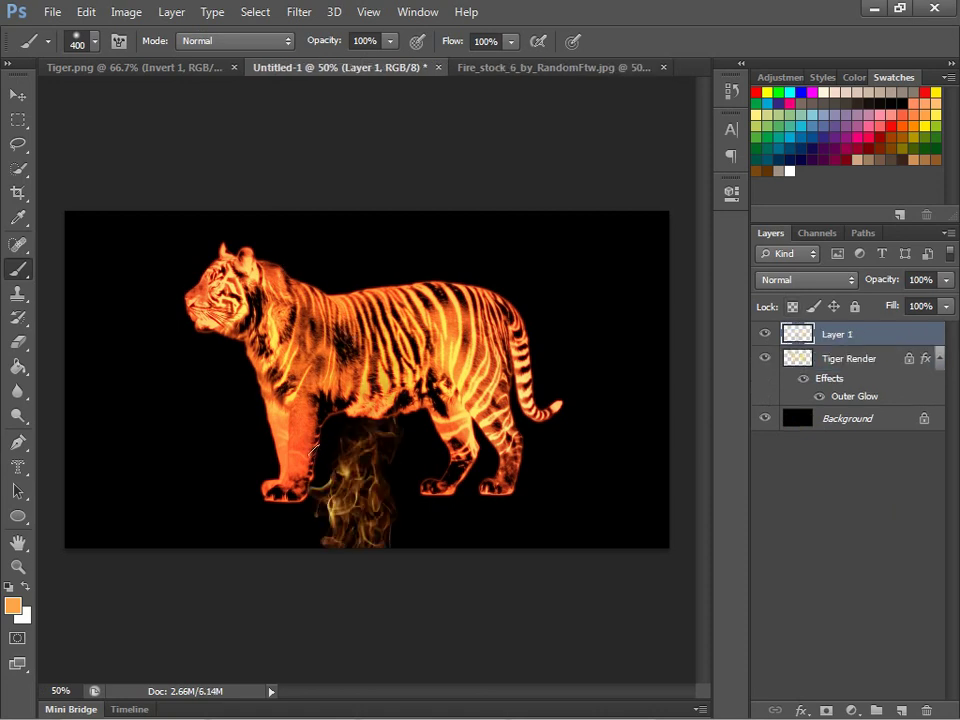
left_click(18, 94)
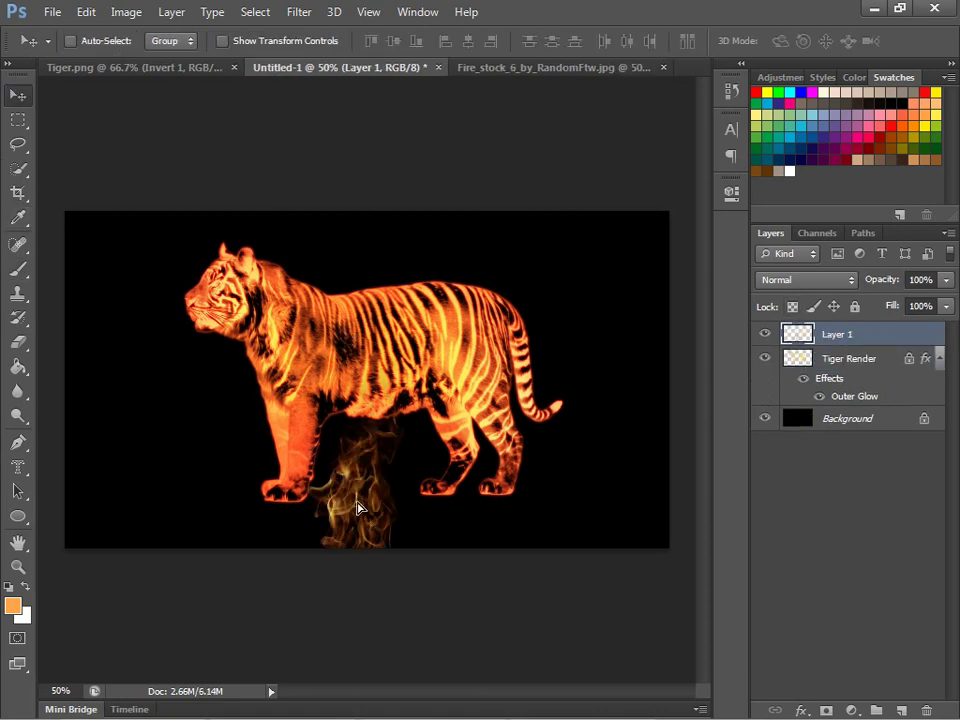
left_click_drag(358, 507, 338, 342)
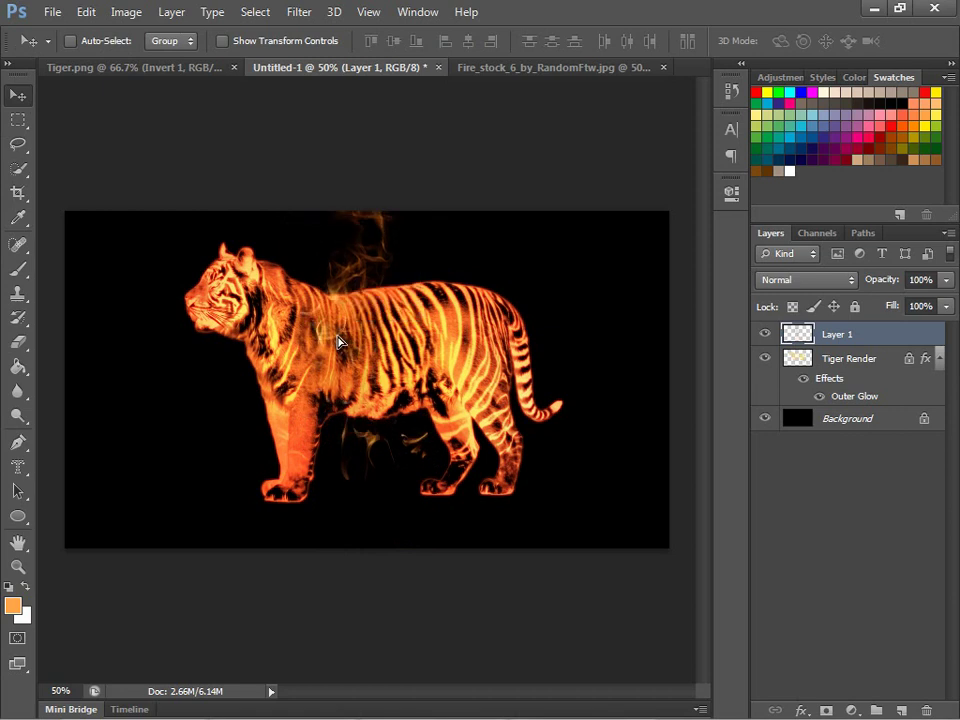
Scale the flame layer to about 78% × 79%, rotate it about 93°, and place it along the tiger's upper back
key("ctrl+t")
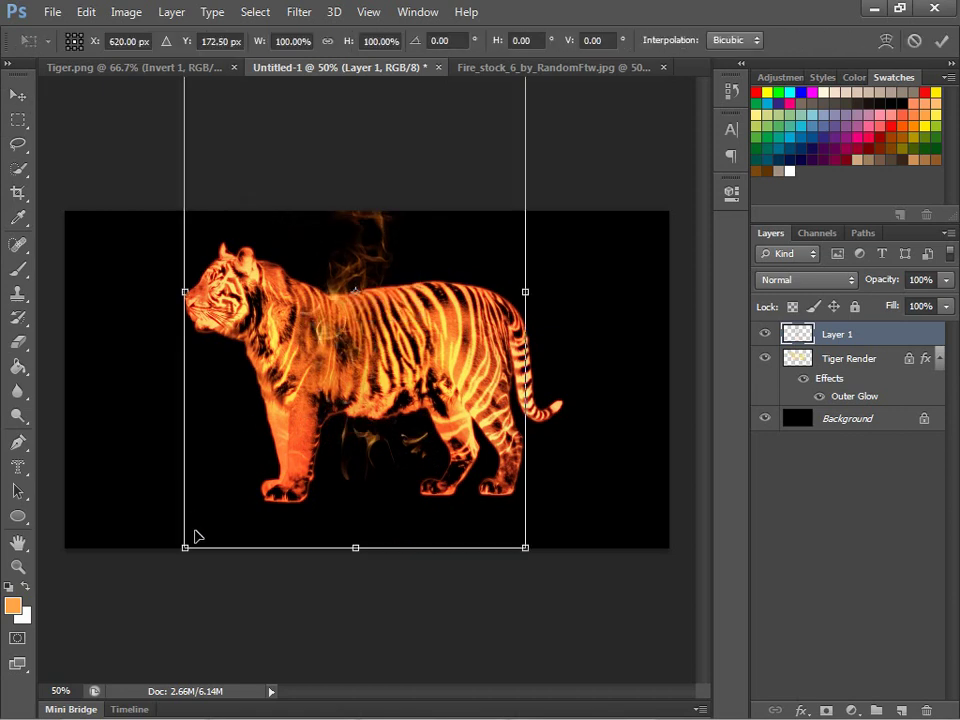
left_click_drag(216, 508, 288, 400)
left_click_drag(381, 237, 318, 372)
left_click_drag(141, 163, 472, 275)
left_click_drag(315, 332, 389, 257)
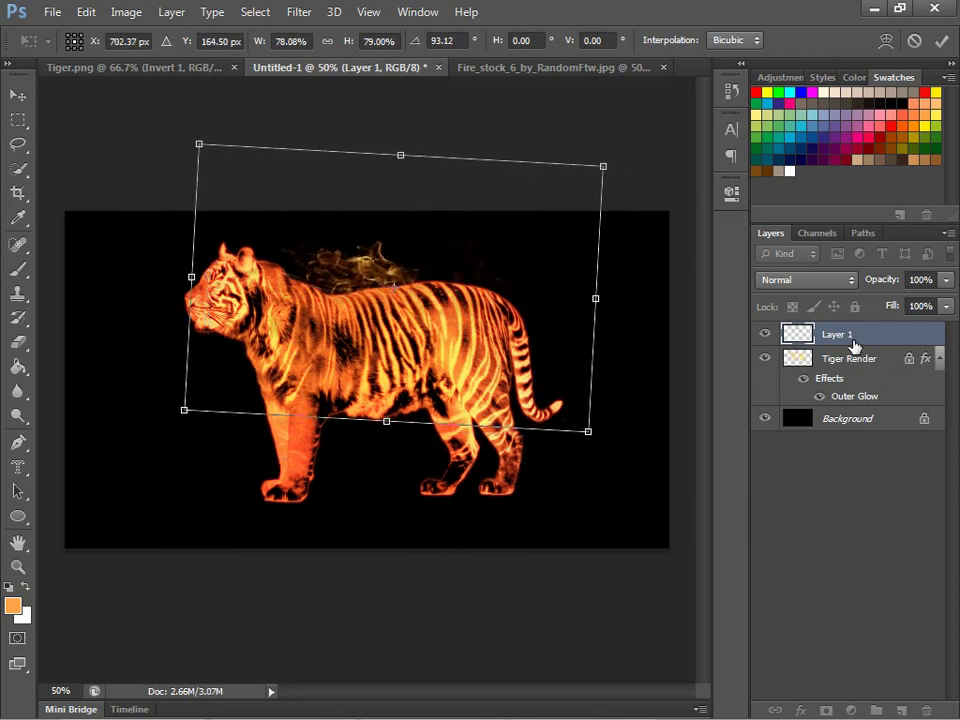
left_click_drag(338, 294, 313, 296)
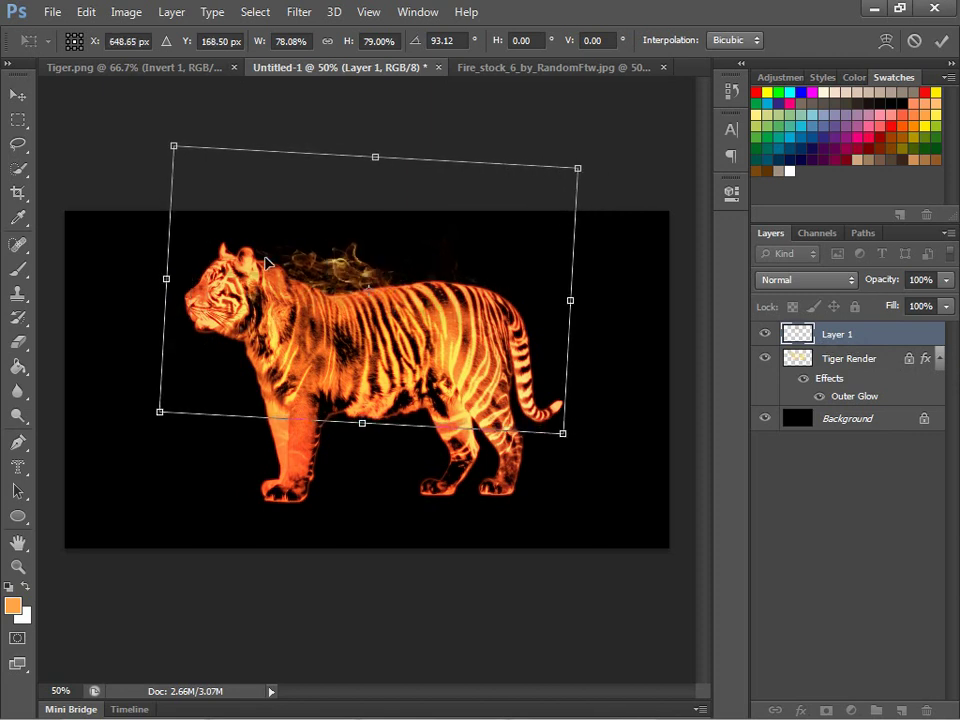
left_click(18, 94)
left_click(399, 300)
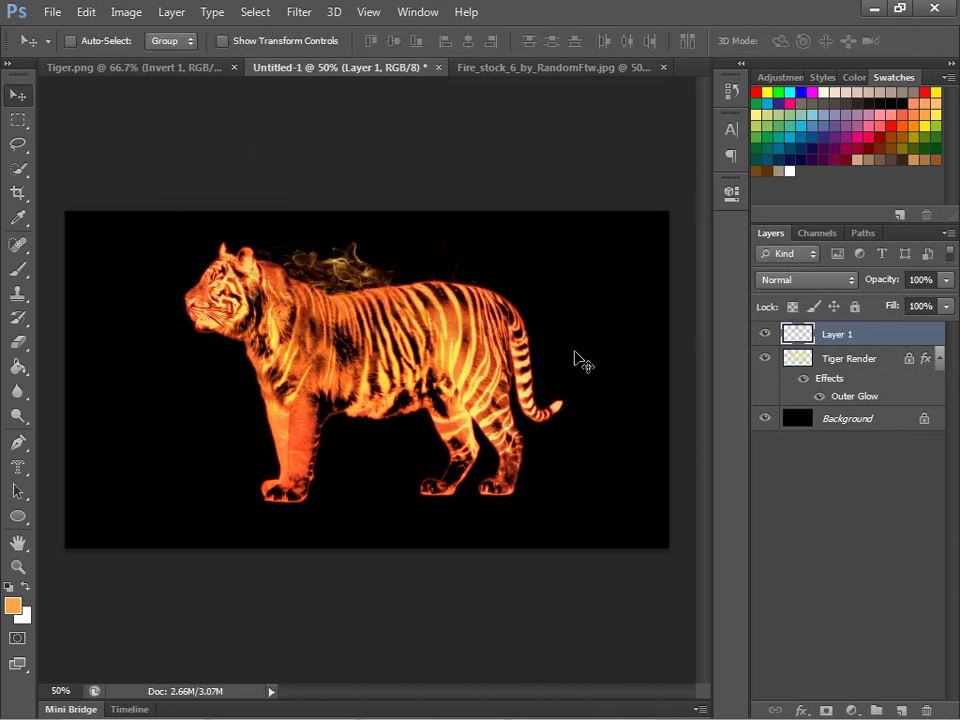
Lower the flames onto the tiger's back and add four duplicates along its back, belly, rear and head
left_click_drag(313, 287, 312, 308)
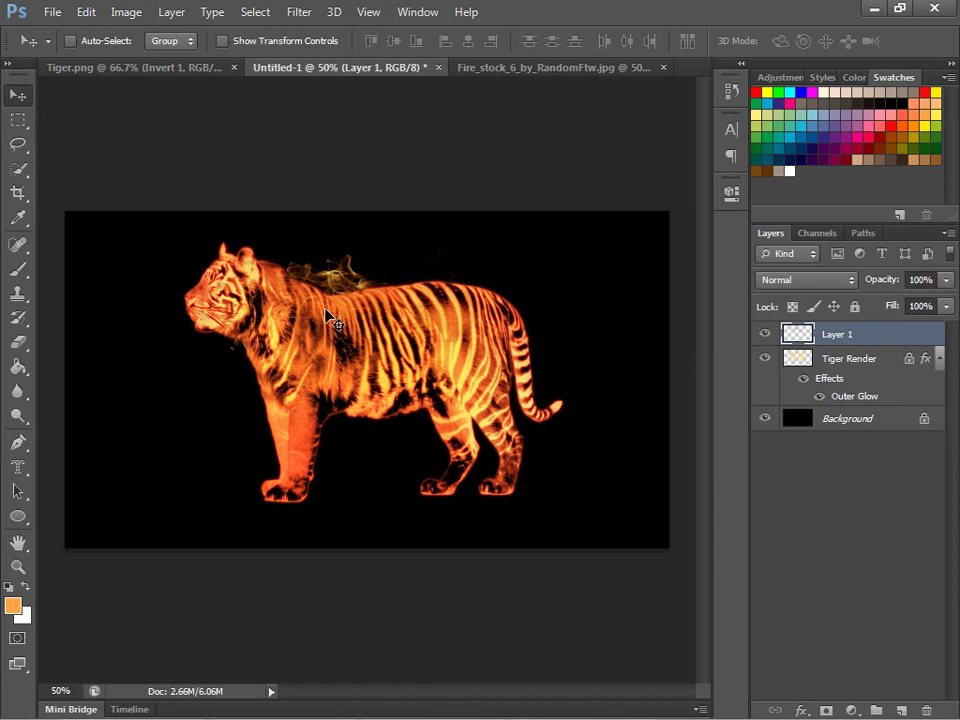
key("ctrl+j")
left_click_drag(326, 308, 270, 262)
key("ctrl+j")
key("ctrl+j")
key("ctrl+j")
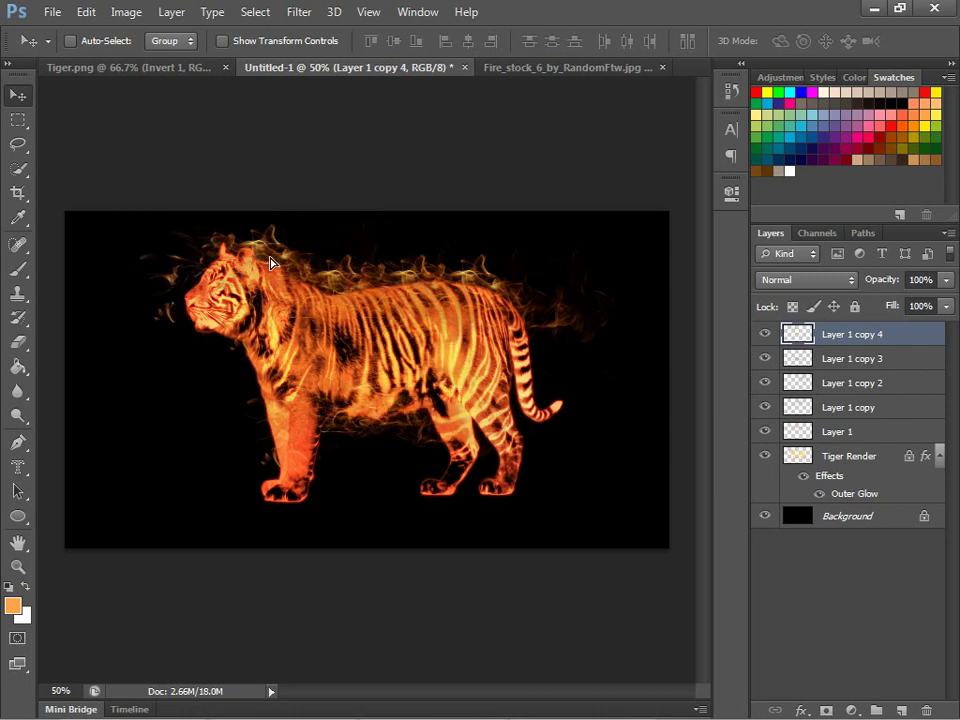
Scale Layer 1 copy 4 to about 85% × 86% and fit its flames behind the tiger's neck
key("ctrl+t")
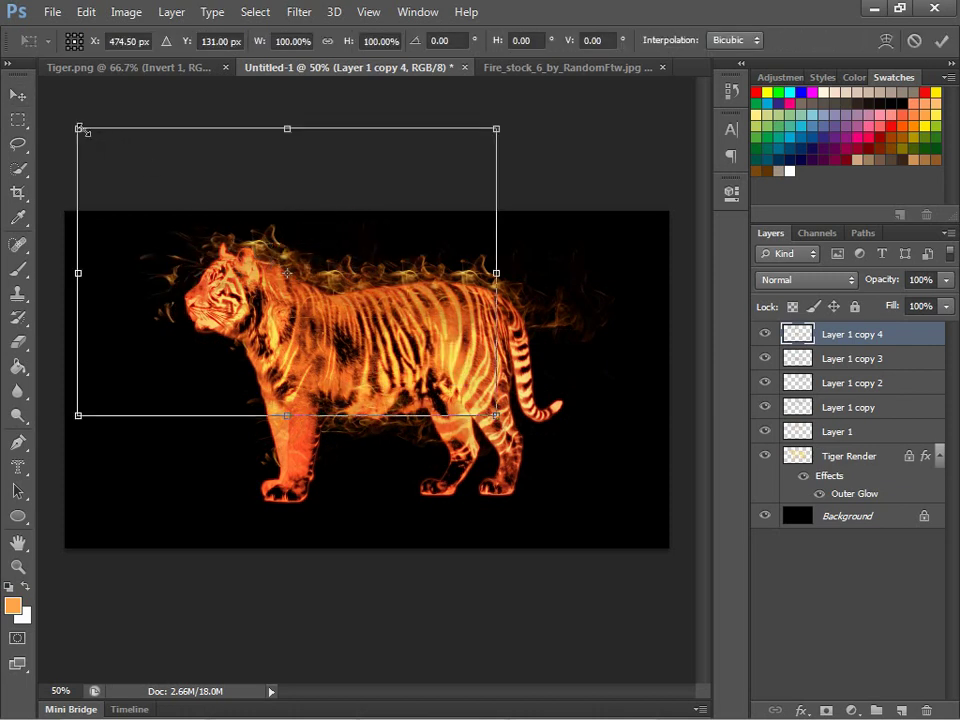
left_click_drag(80, 128, 142, 168)
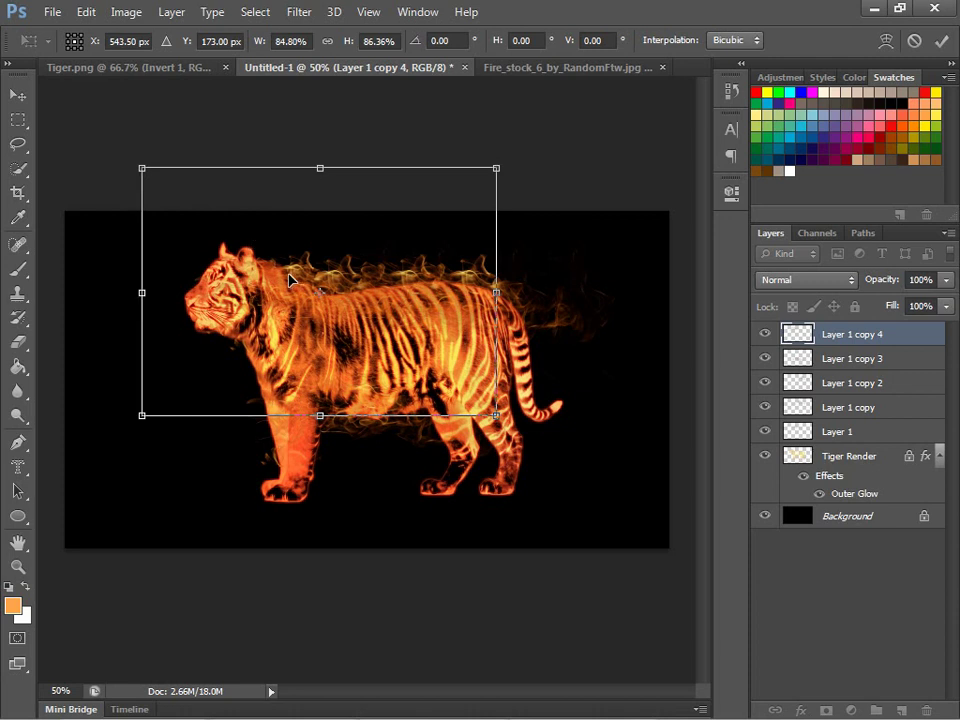
mouse_move(289, 285)
left_mouse_down()
mouse_move(281, 273)
mouse_move(287, 281)
left_mouse_up()
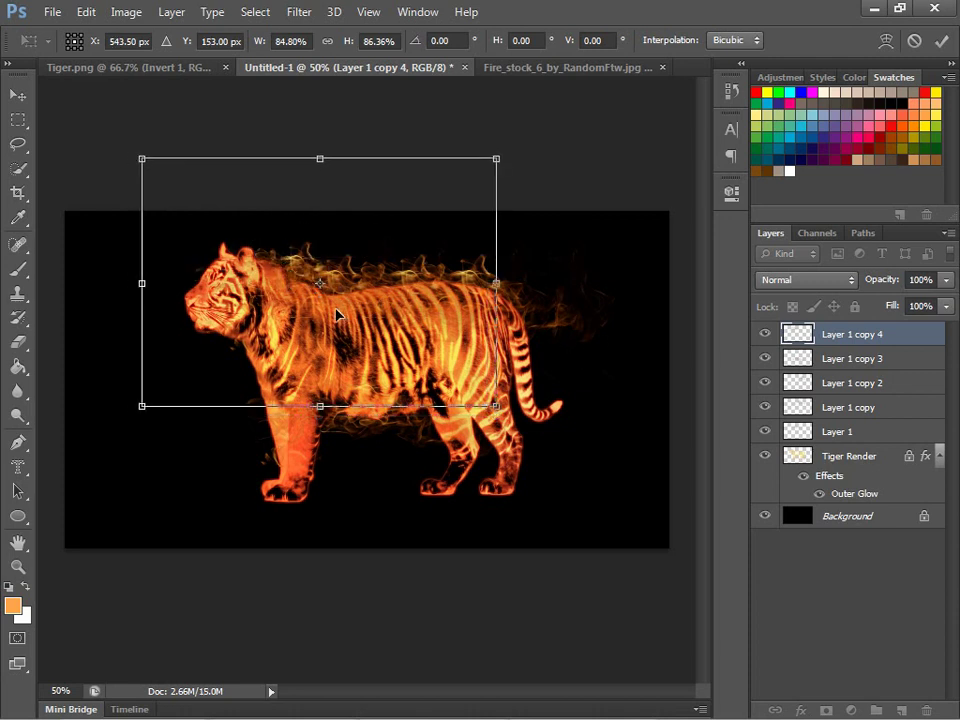
left_click(18, 94)
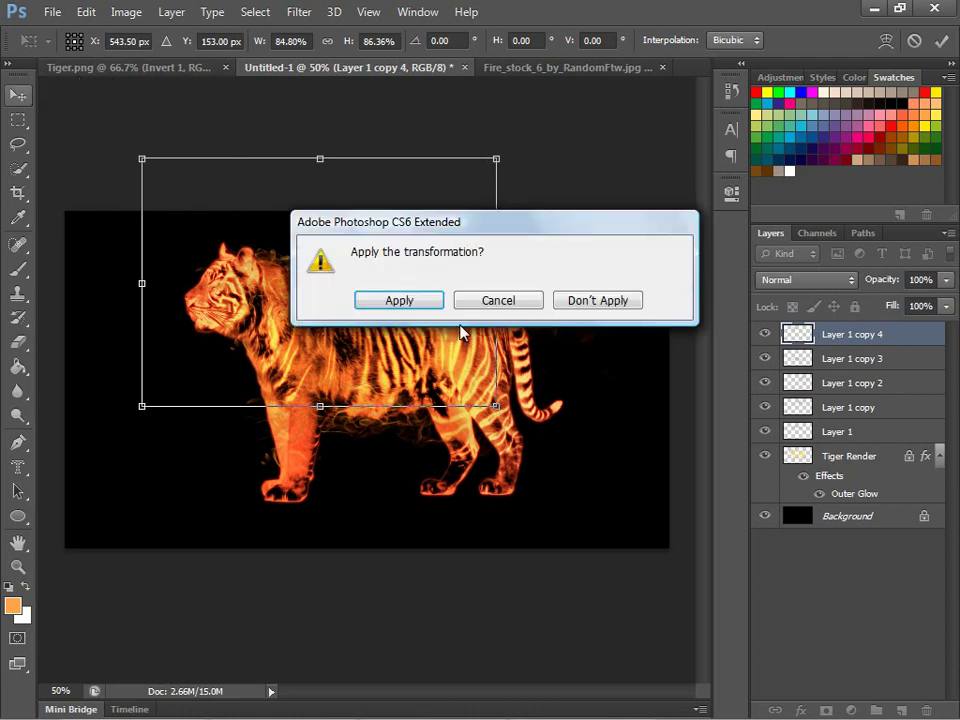
key("Return")
Duplicate the neck flames, rotate the copy to about 74°, and place it along the tiger's tail
left_click_drag(445, 325, 658, 373)
key("ctrl+t")
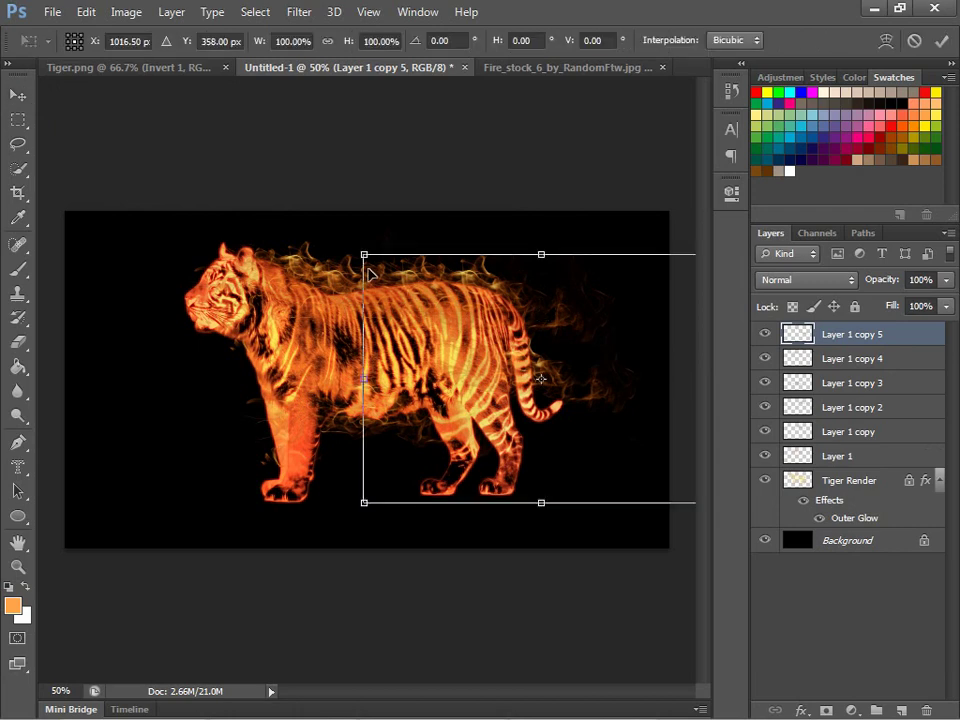
left_click_drag(320, 244, 600, 188)
left_click_drag(543, 336, 540, 350)
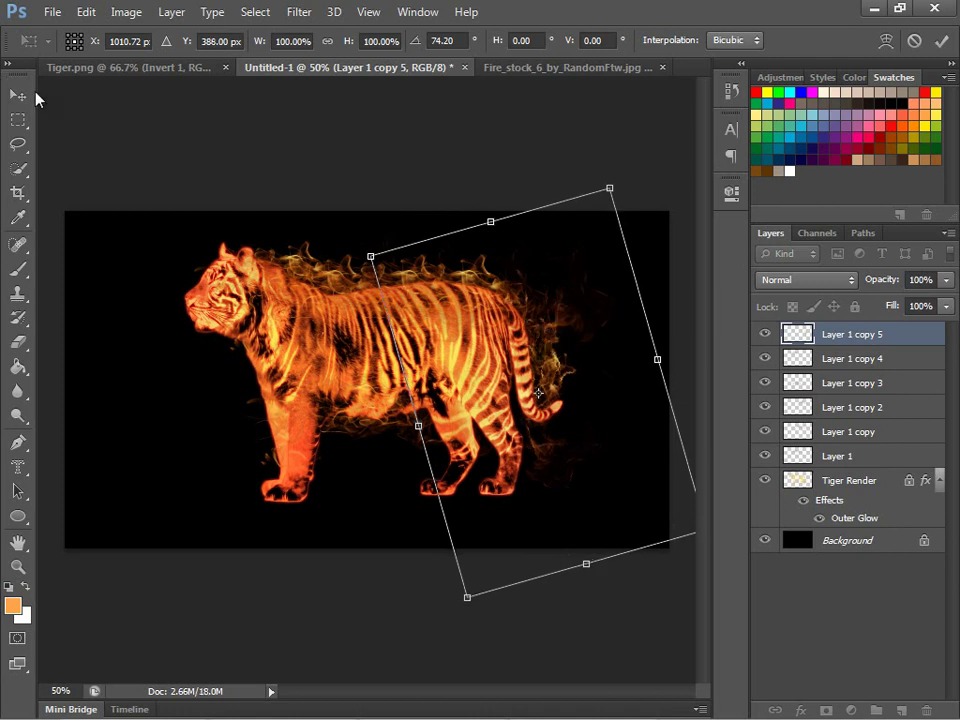
left_click(18, 94)
left_click(398, 300)
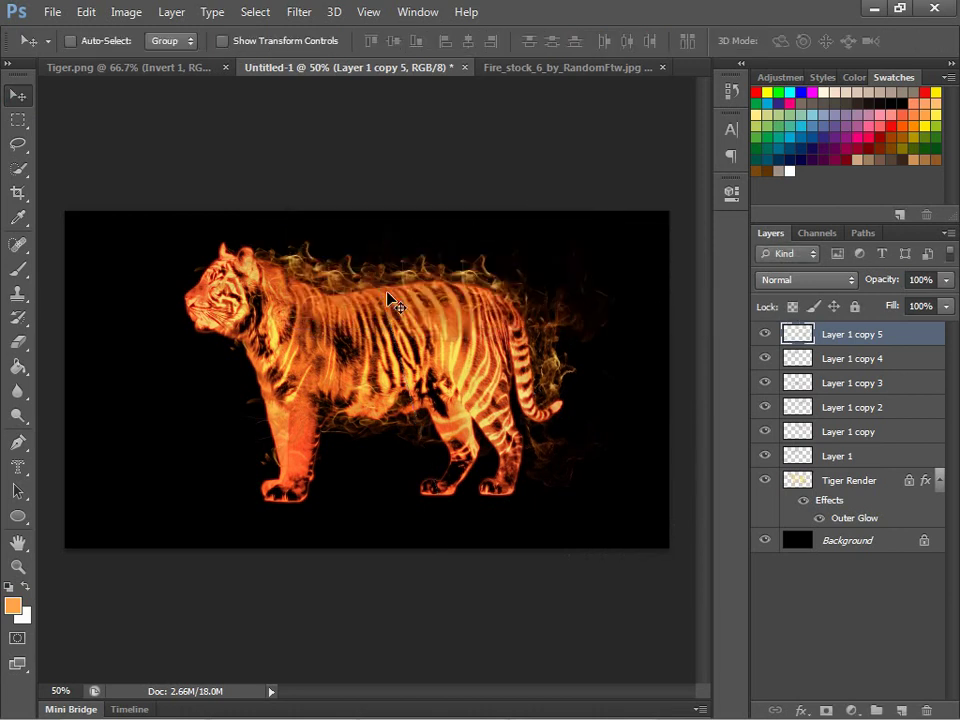
Duplicate the flames twice, placing one copy along the tiger's chest and front leg and the other below its belly
key("ctrl+j")
left_click_drag(418, 356, 256, 380)
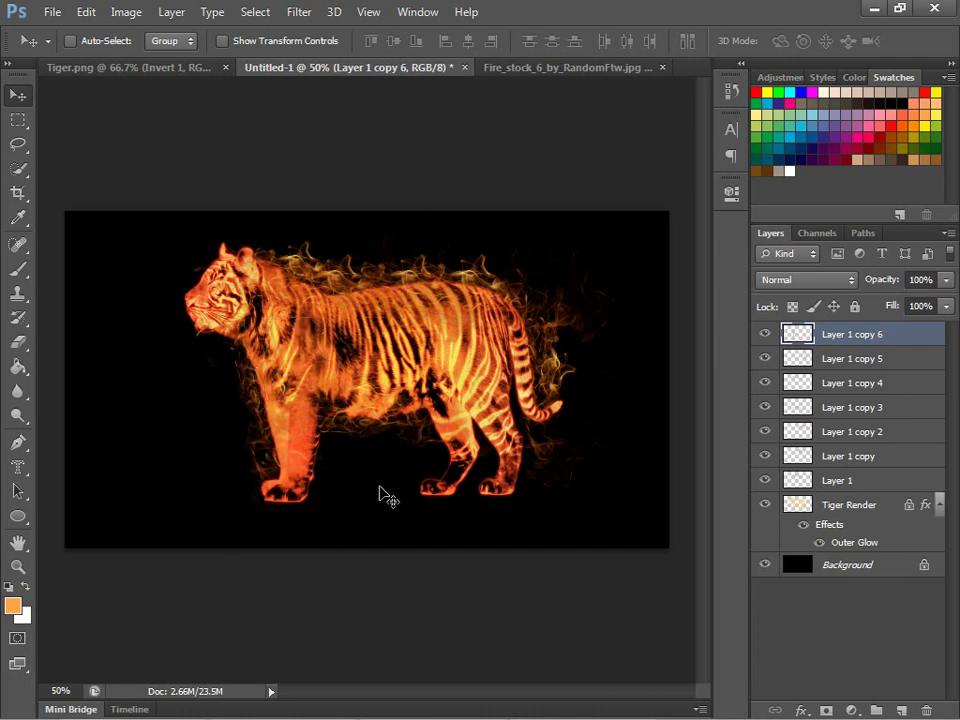
key("ctrl+j")
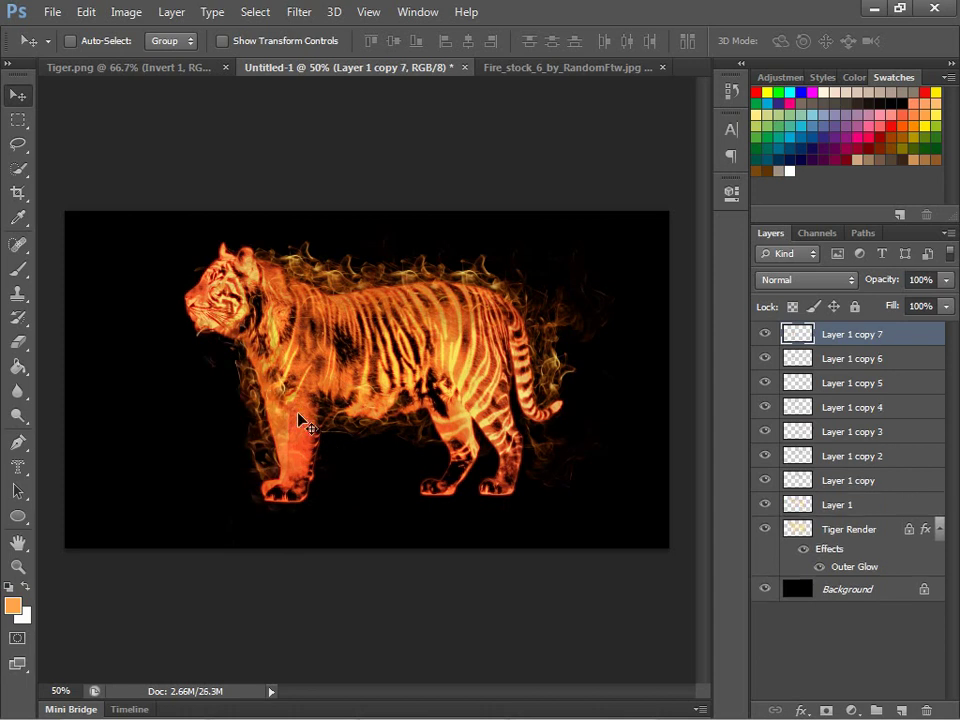
left_click_drag(298, 420, 364, 440)
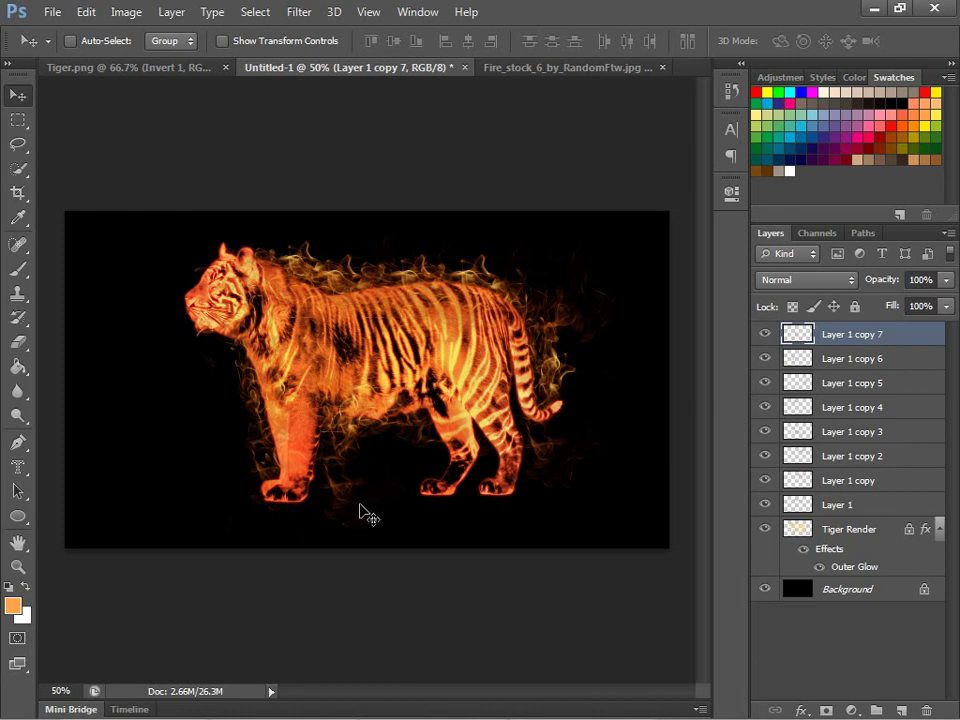
Shift the Tiger Render layer slightly toward its tail together with Layer 1 copy 3, copy 6 and copy 7
mouse_move(355, 491)
left_mouse_down()
mouse_move(343, 445)
mouse_move(360, 497)
mouse_move(377, 505)
mouse_move(386, 495)
mouse_move(364, 501)
mouse_move(373, 489)
left_mouse_up()
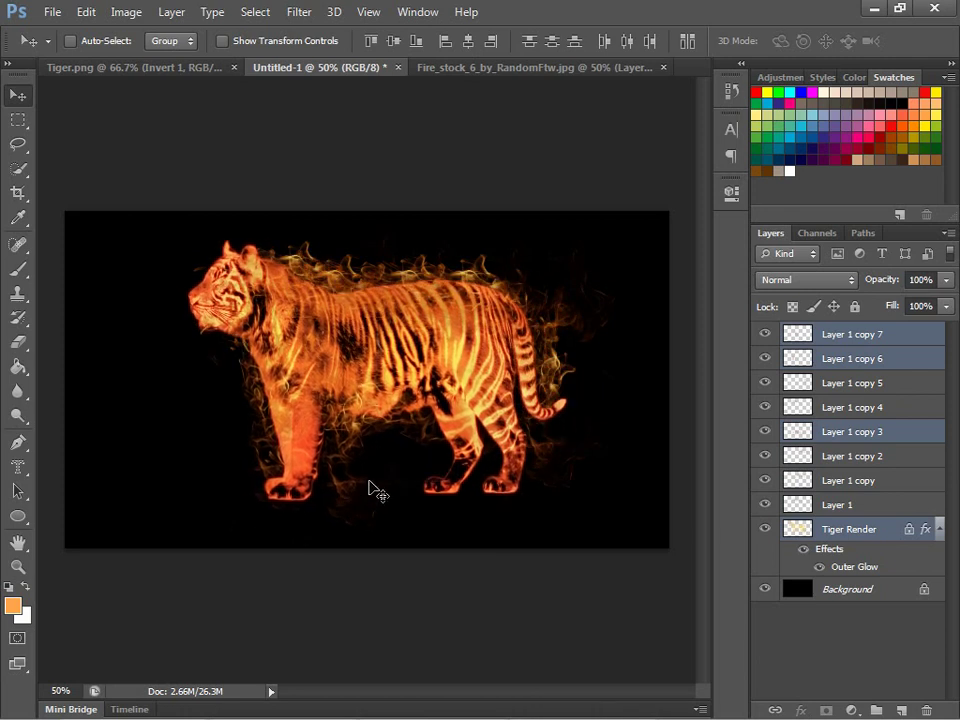
left_click(859, 531)
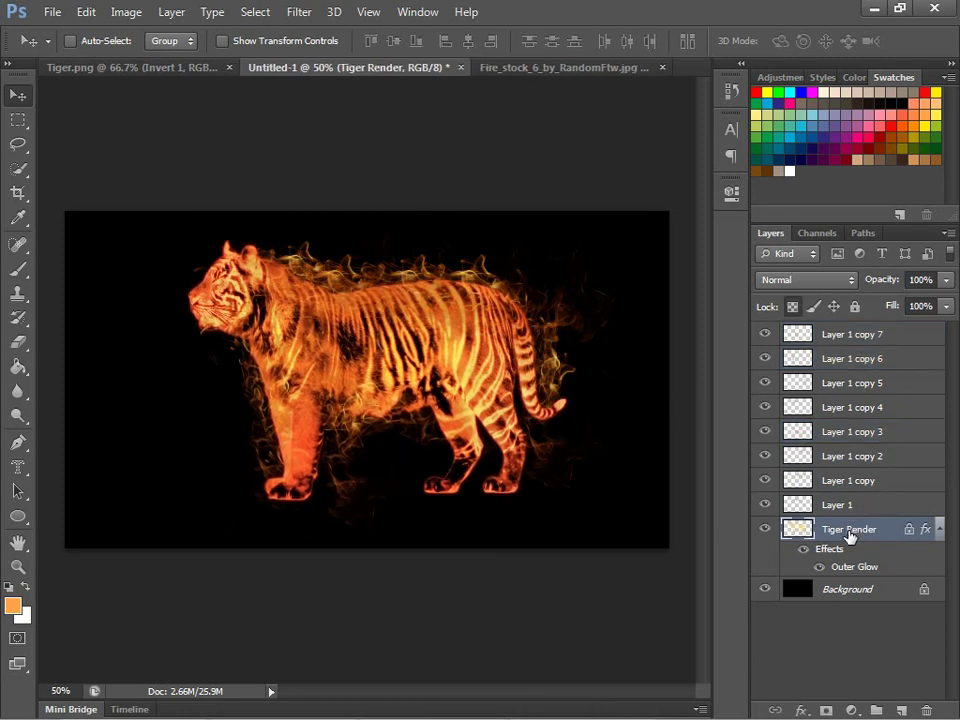
Duplicate the flames of Layer 1 copy 7 and place the copy around the tiger's muzzle and chest
left_click(853, 342)
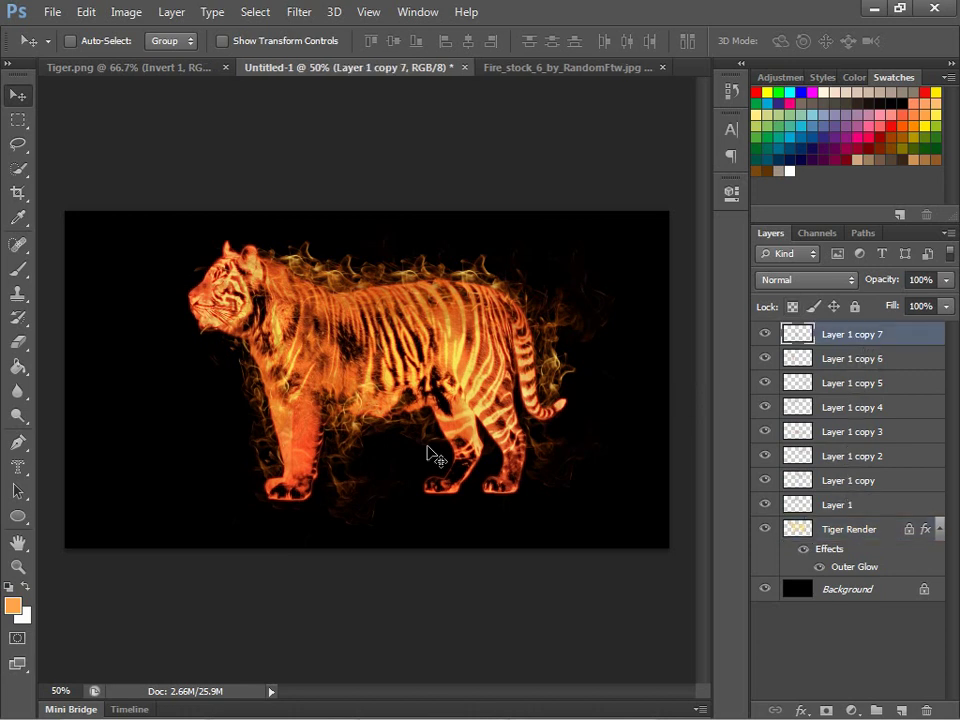
left_click_drag(350, 503, 230, 373)
key("ctrl+j")
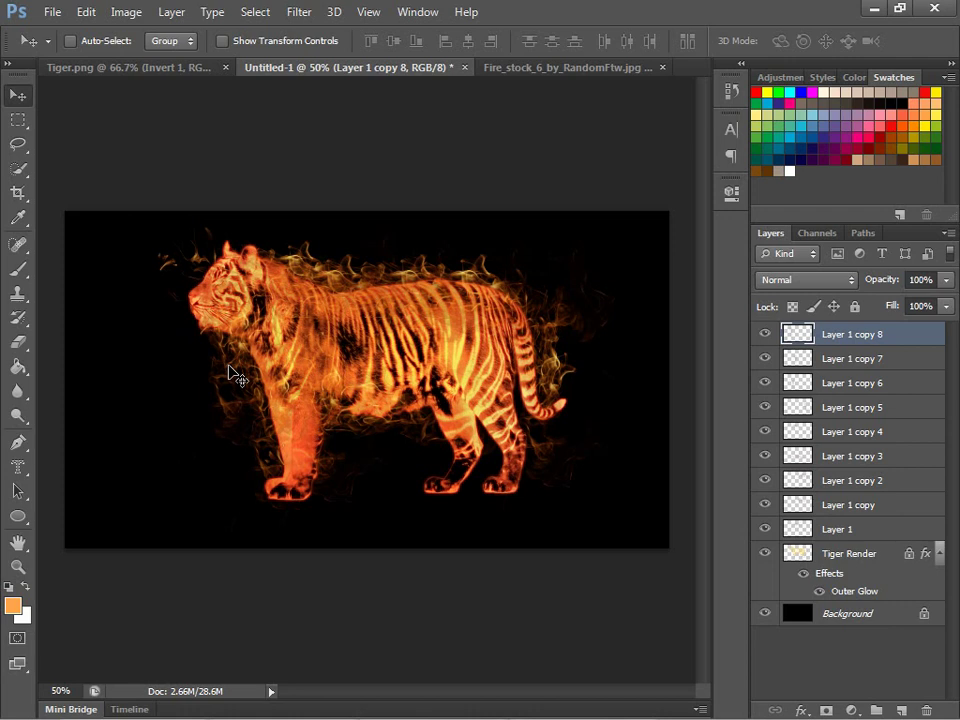
Duplicate the Layer 1 copy 8 flames, rotate the copy to about -43°, and place it above the tiger's head
key("ctrl+j")
left_click_drag(151, 215, 288, 316)
key("ctrl+t")
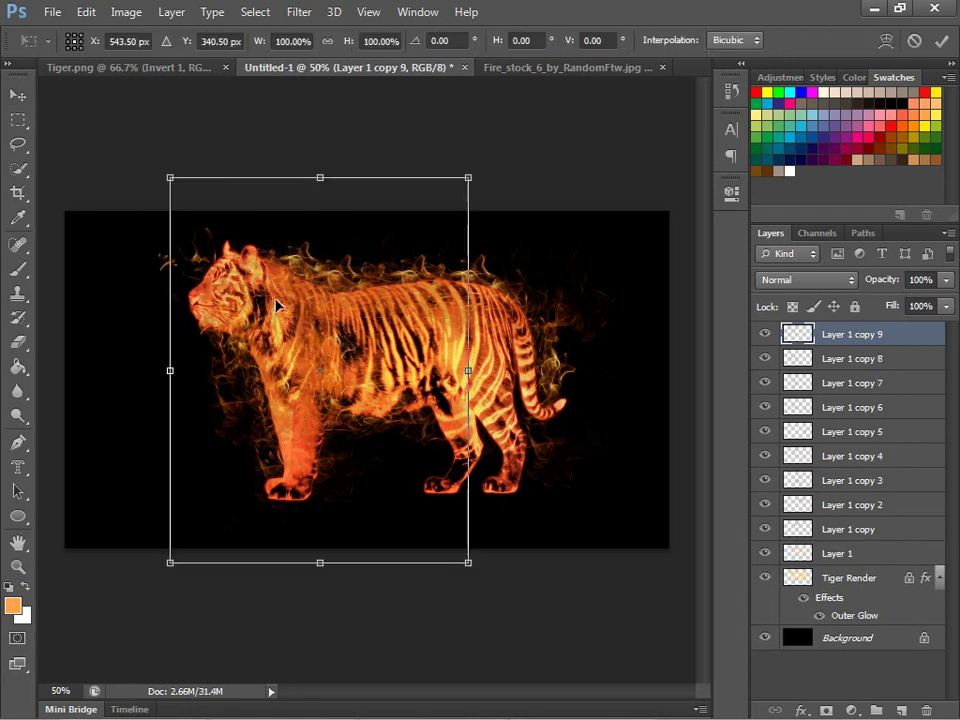
left_click_drag(174, 180, 146, 274)
left_click_drag(265, 333, 259, 255)
left_click_drag(71, 189, 55, 245)
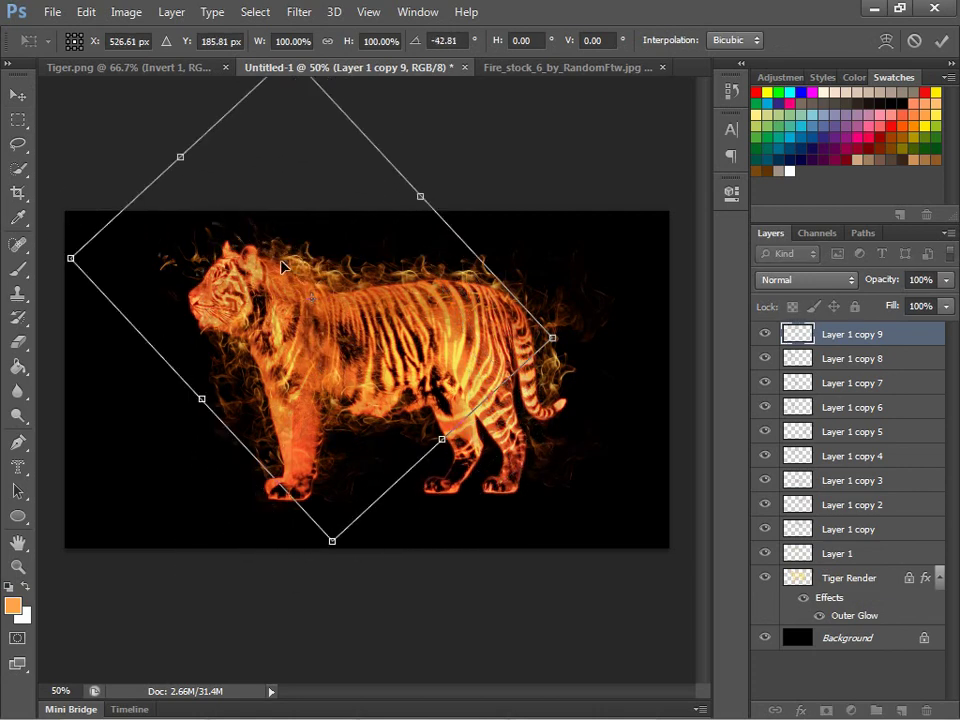
mouse_move(282, 287)
left_mouse_down()
mouse_move(279, 252)
mouse_move(268, 270)
left_mouse_up()
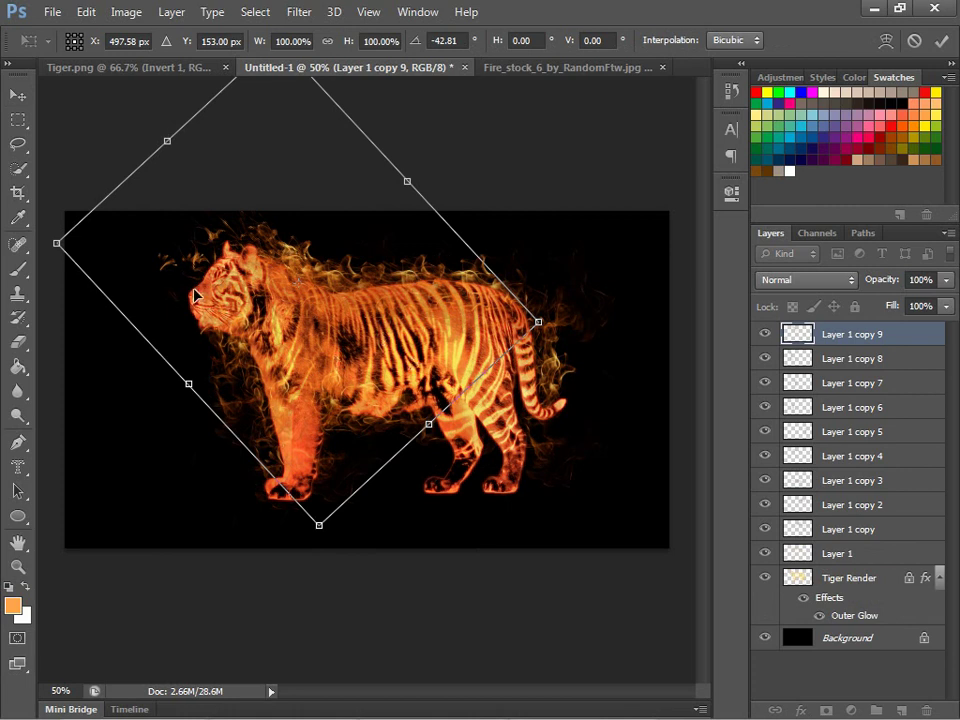
left_click(18, 97)
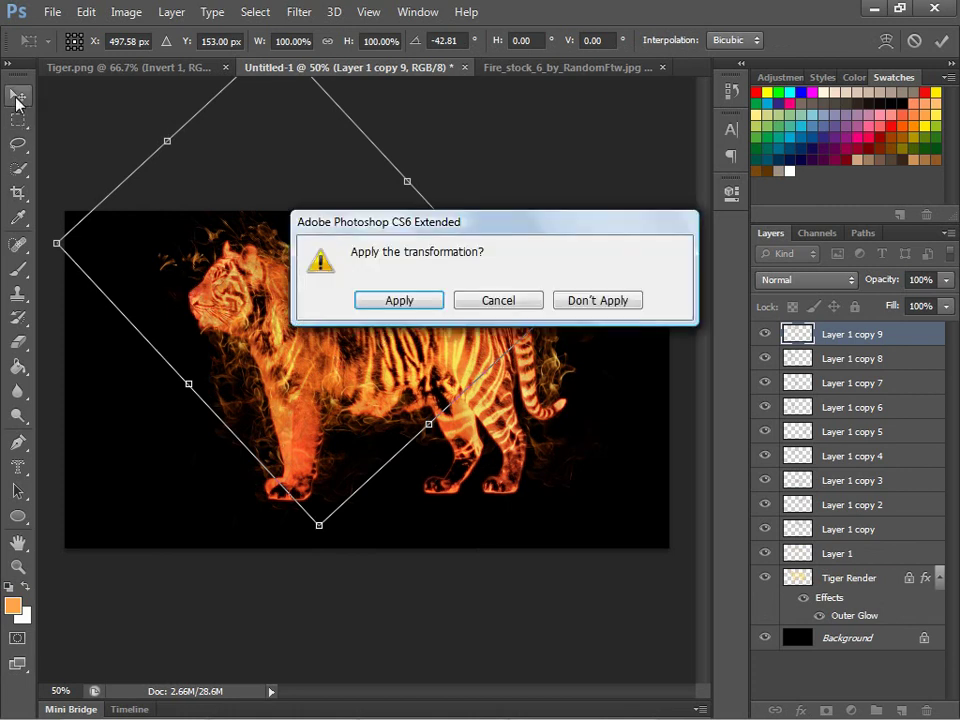
left_click(400, 300)
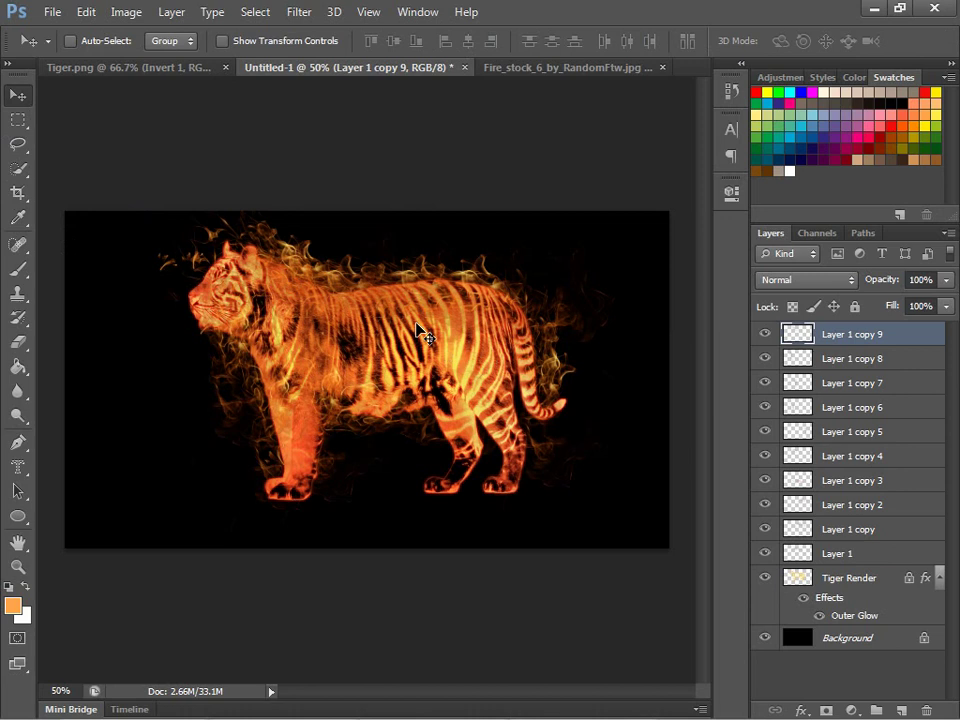
Duplicate the head flames, rotate the copy to about 29°, and place it behind the tiger's hind legs below the tail
key("ctrl+j")
left_click_drag(321, 281, 533, 442)
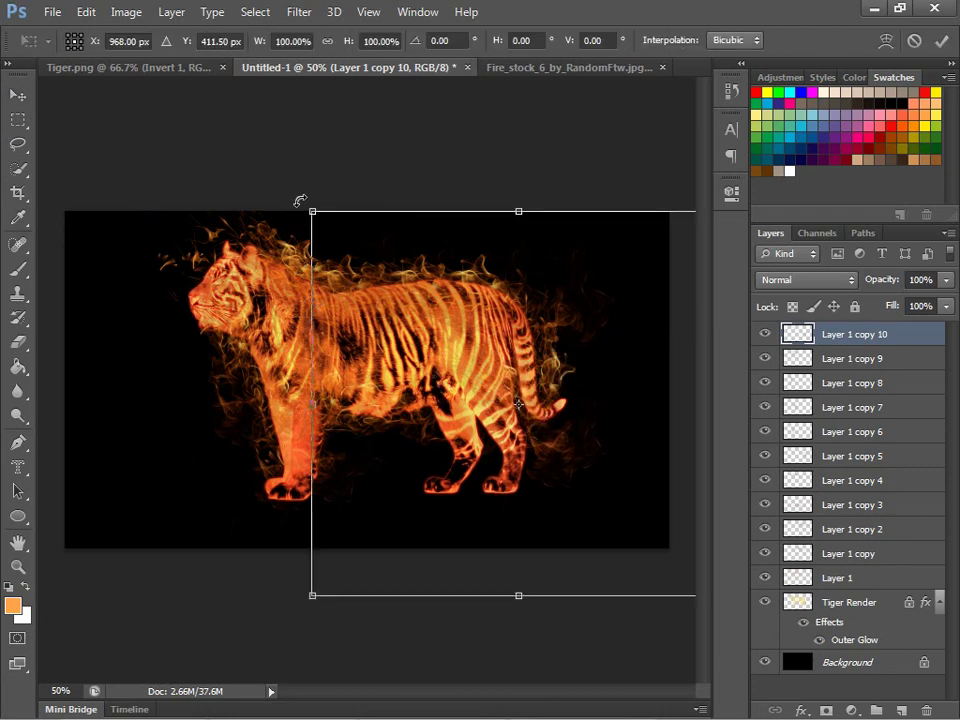
left_click_drag(300, 199, 436, 182)
left_click_drag(465, 350, 497, 380)
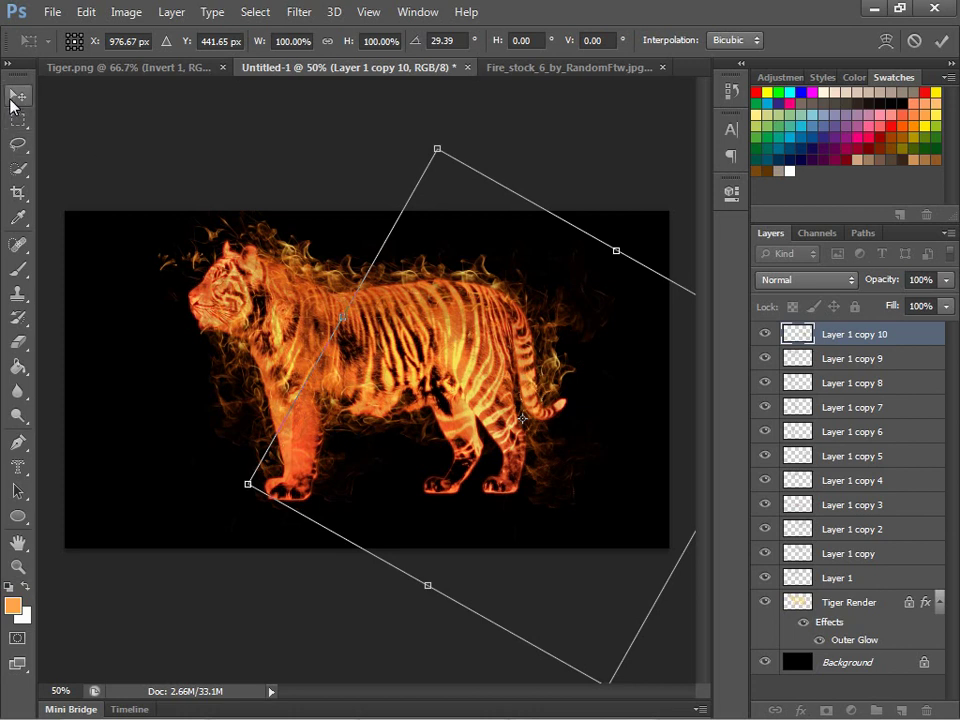
left_click(16, 96)
left_click(400, 300)
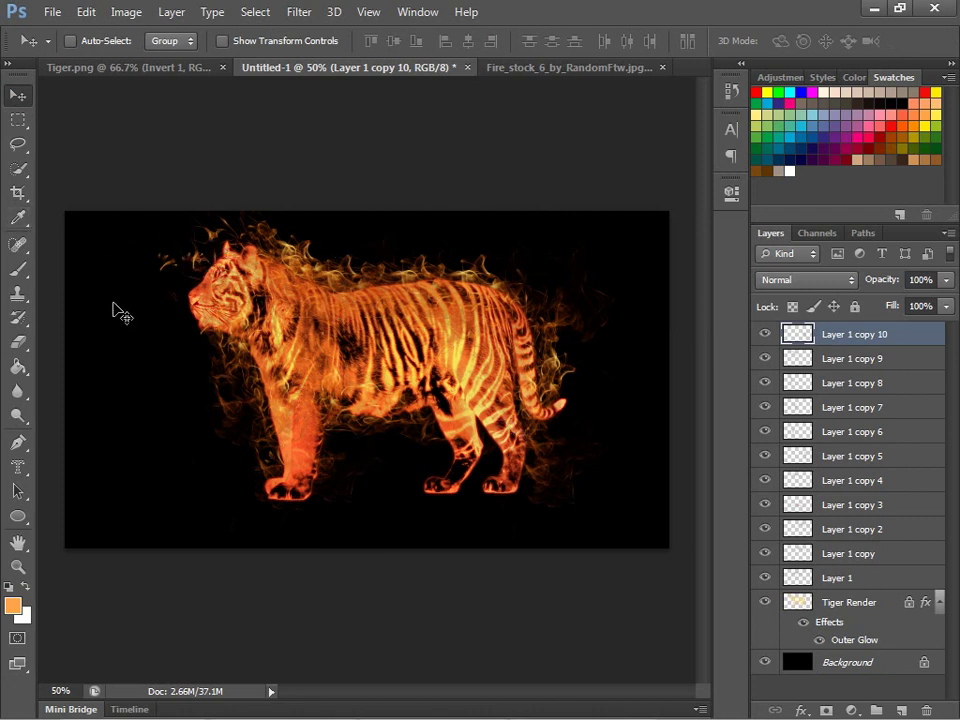
Duplicate the hind-leg flames, rotate the copy to about -154°, and place it around the tiger's hind paws
key("ctrl+j")
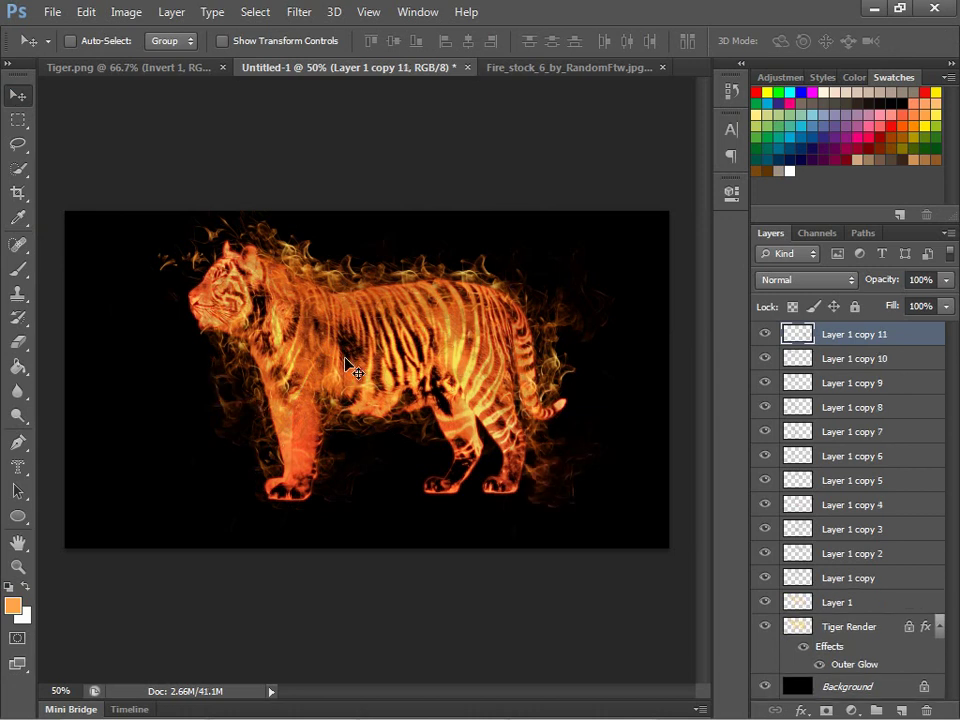
left_click_drag(349, 366, 318, 380)
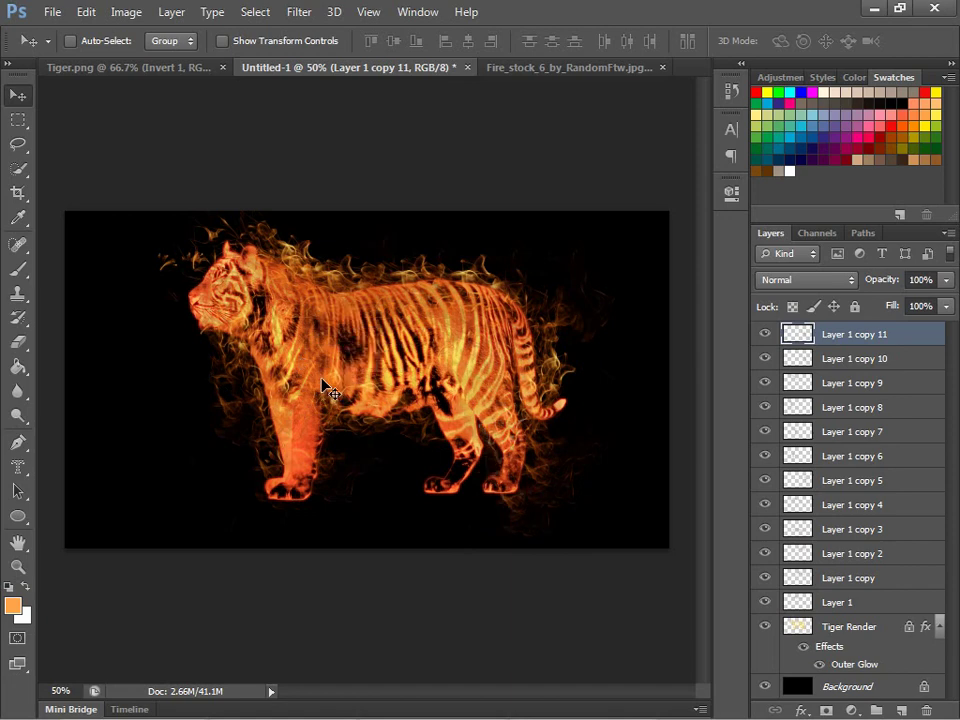
key("ctrl+t")
left_click_drag(305, 232, 511, 419)
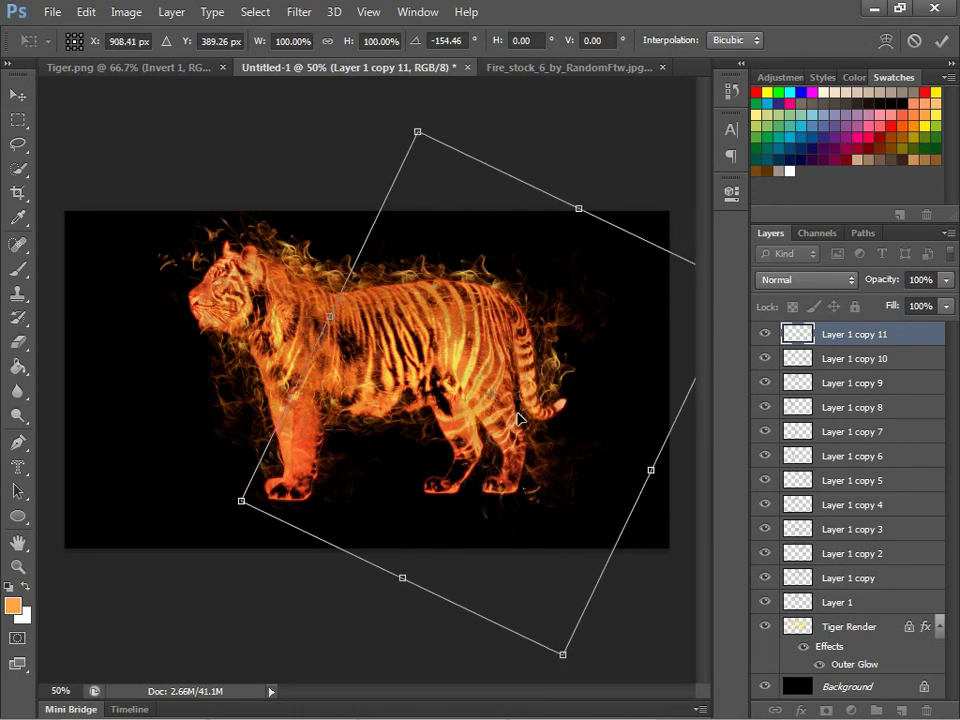
left_click(19, 99)
key("Return")
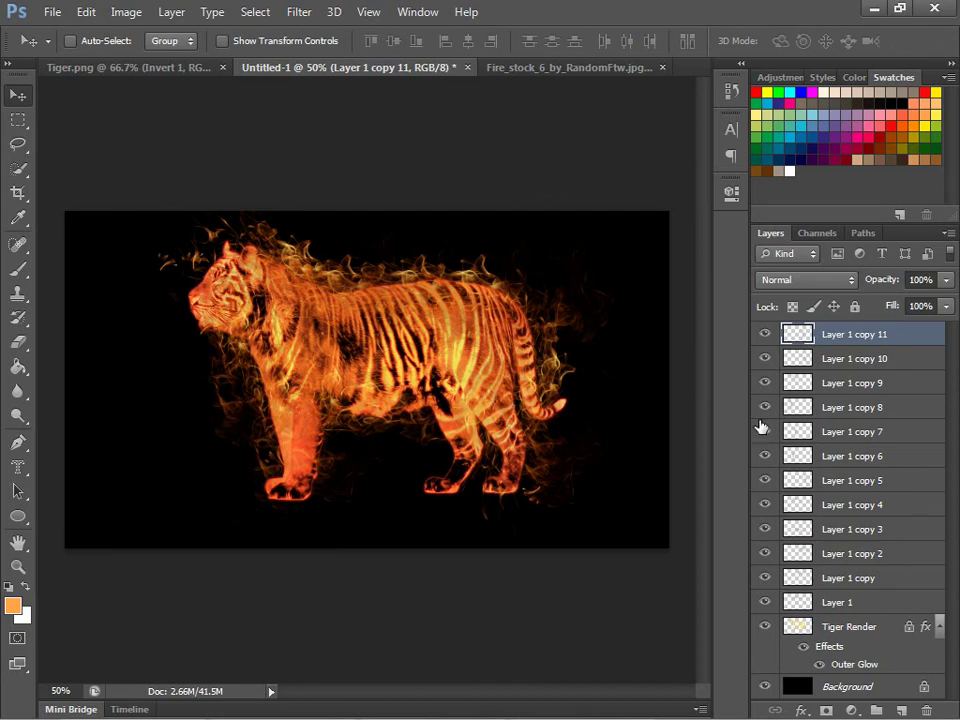
Combine all flame layers, from Layer 1 through Layer 1 copy 11, into a single smart object
right_click(835, 604)
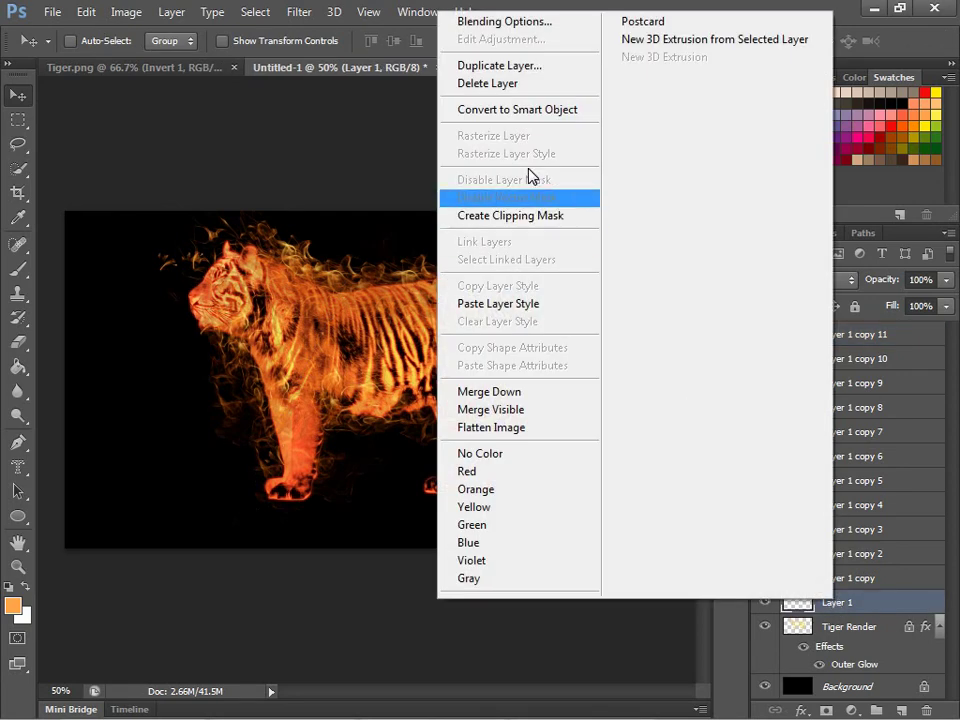
left_click(513, 110)
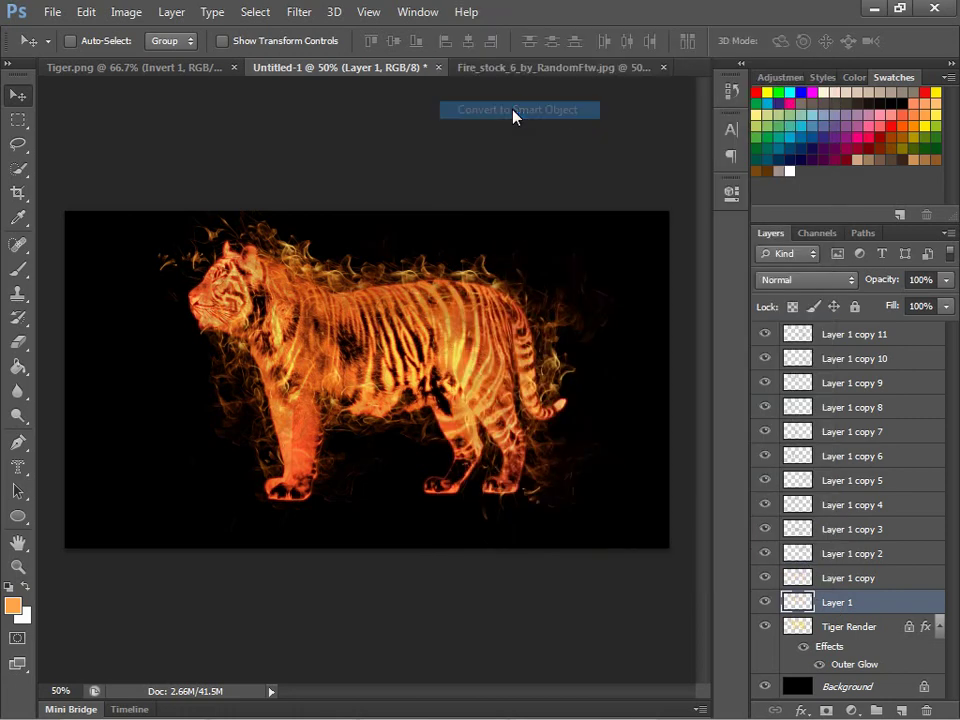
left_click(849, 578, "shift")
left_click(848, 553, "shift")
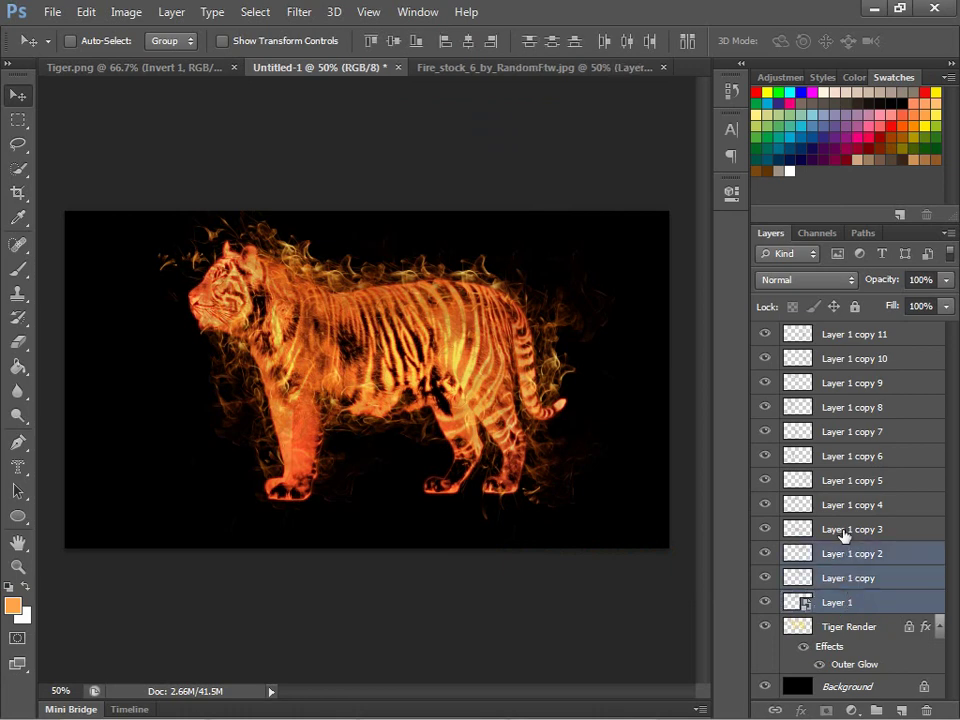
left_click(843, 532, "shift")
left_click(826, 505, "shift")
left_click(827, 480, "shift")
left_click(827, 456, "shift")
left_click(828, 431, "shift")
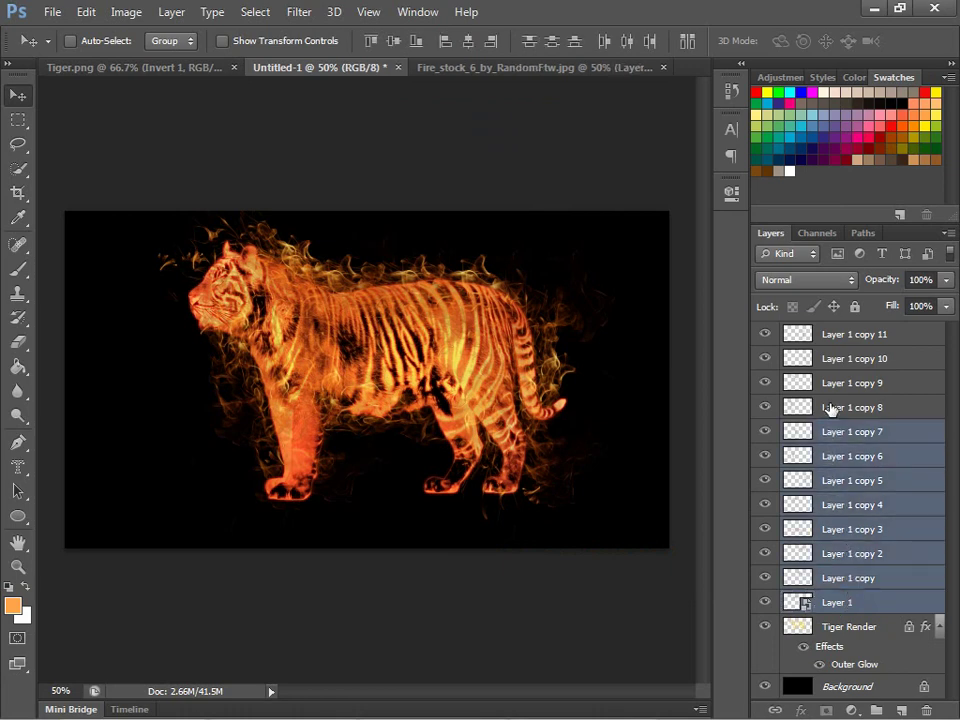
left_click(830, 408, "shift")
left_click(831, 383, "shift")
left_click(829, 334, "shift")
right_click(826, 347)
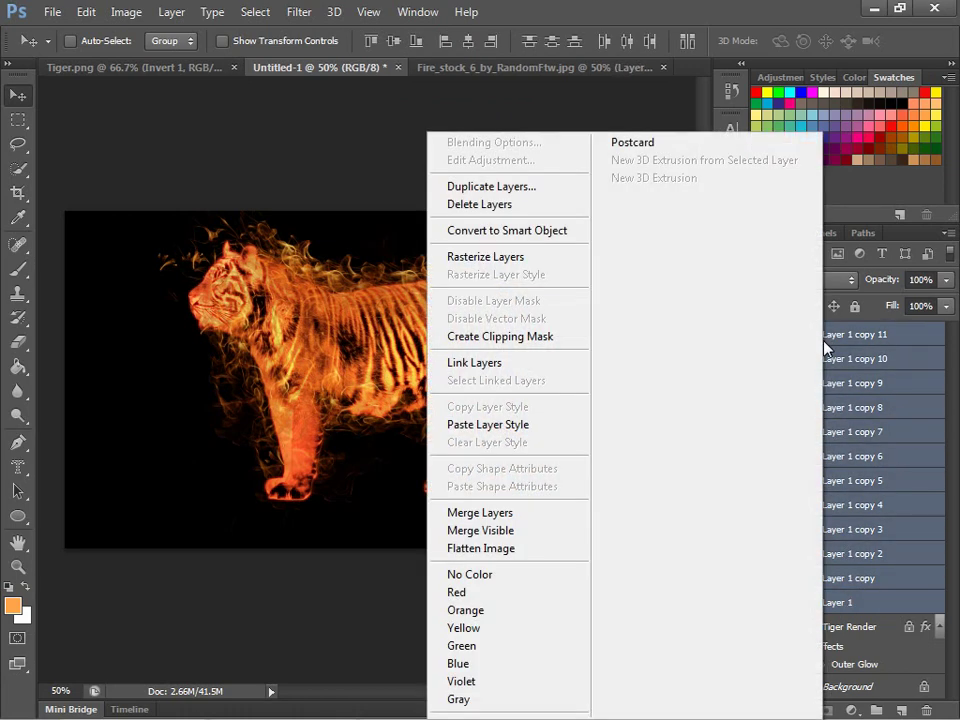
left_click(531, 234)
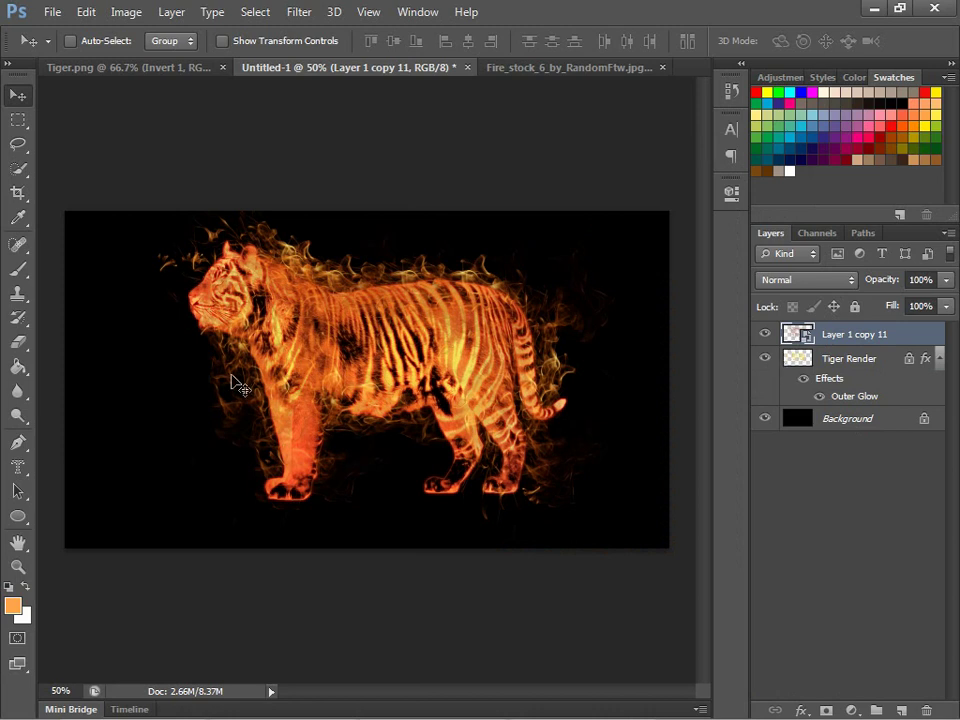
Rasterize the combined flame layer and erase the flames covering the tiger's face and body with a 35 px eraser
left_click(18, 341)
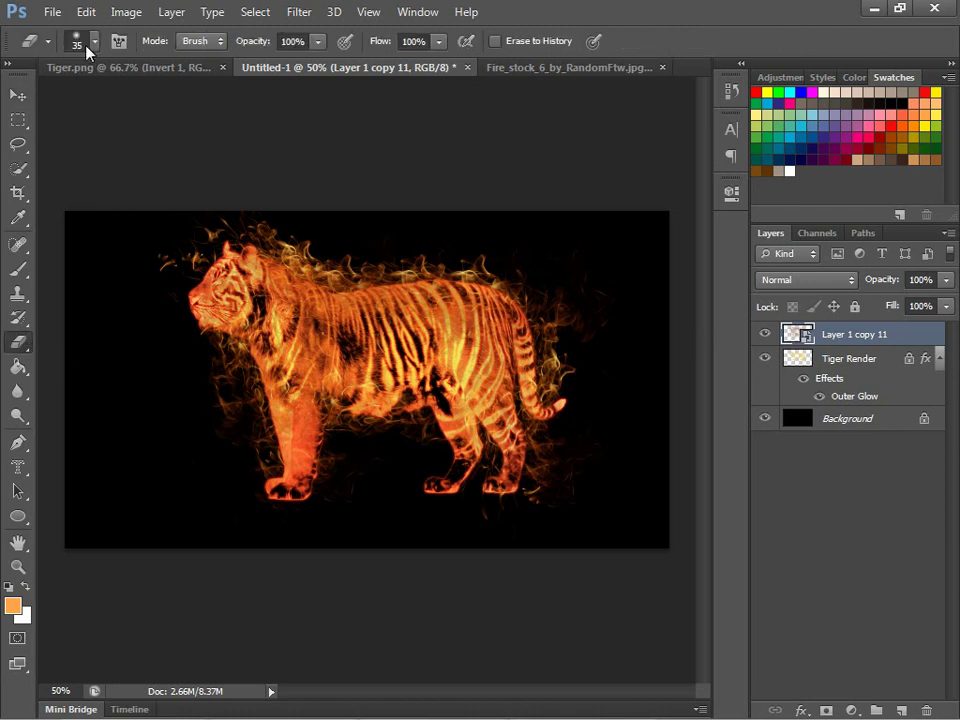
left_click(205, 264)
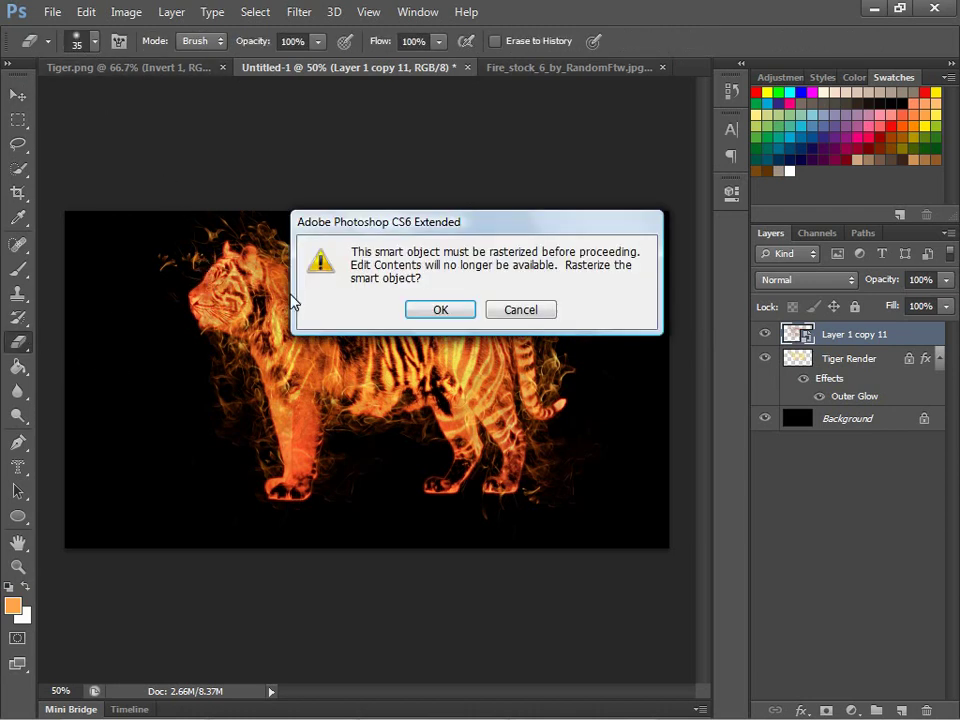
left_click(440, 310)
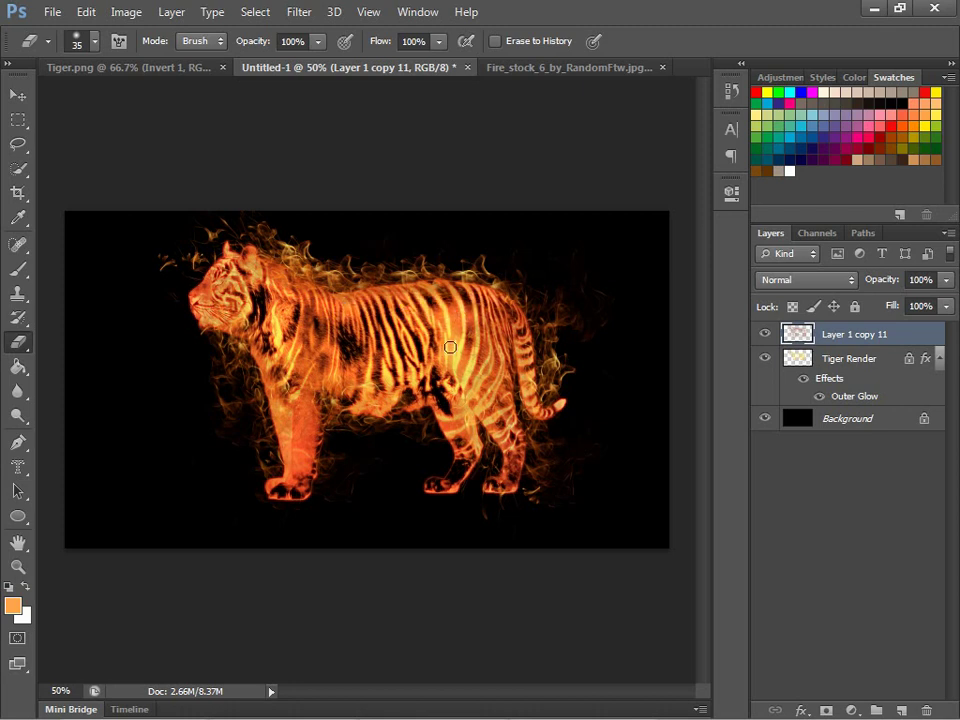
mouse_move(461, 370)
left_mouse_down()
mouse_move(484, 372)
mouse_move(490, 424)
mouse_move(509, 453)
left_mouse_up()
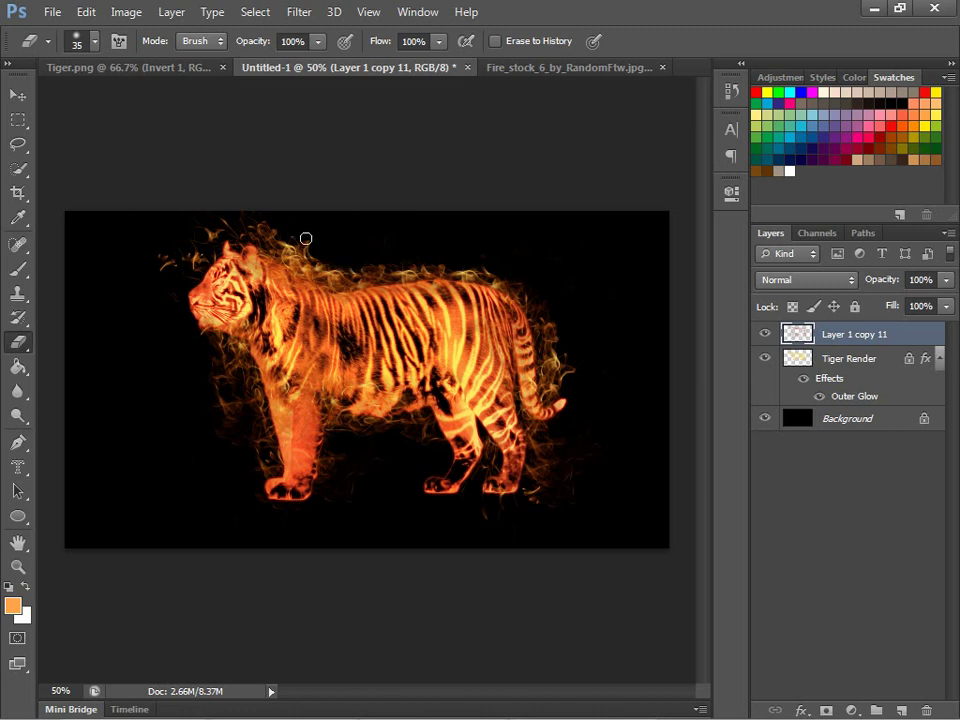
Erase the stray outer flames around the tiger's head, chest, belly, hind legs and tail
mouse_move(269, 231)
left_mouse_down()
mouse_move(200, 227)
mouse_move(174, 239)
mouse_move(164, 277)
mouse_move(212, 238)
left_mouse_up()
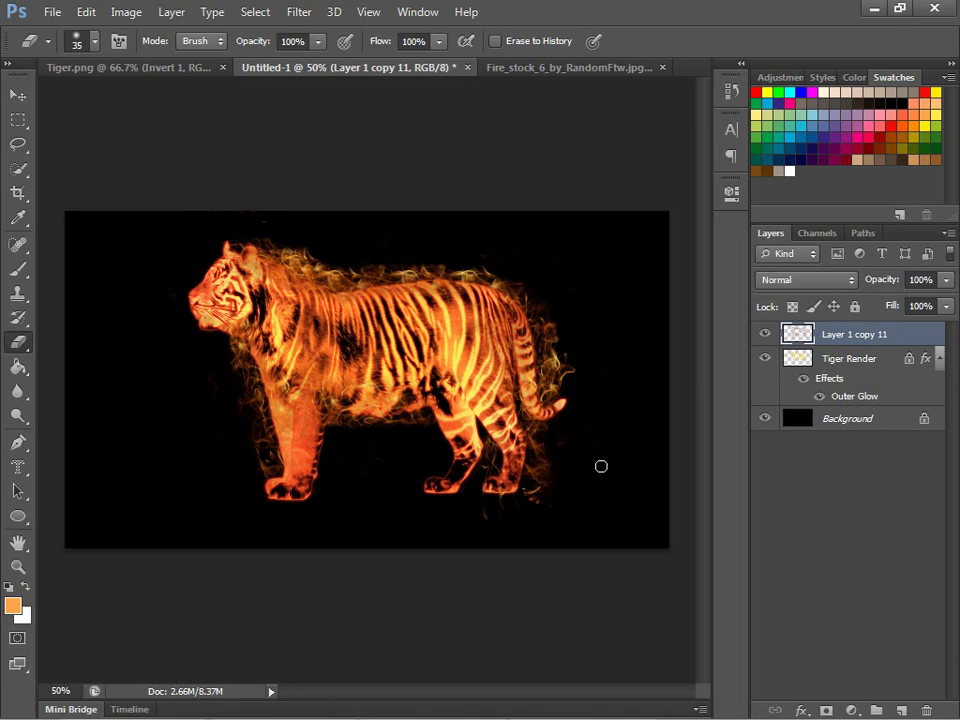
mouse_move(561, 453)
left_mouse_down()
mouse_move(550, 486)
mouse_move(469, 522)
mouse_move(533, 495)
mouse_move(546, 466)
left_mouse_up()
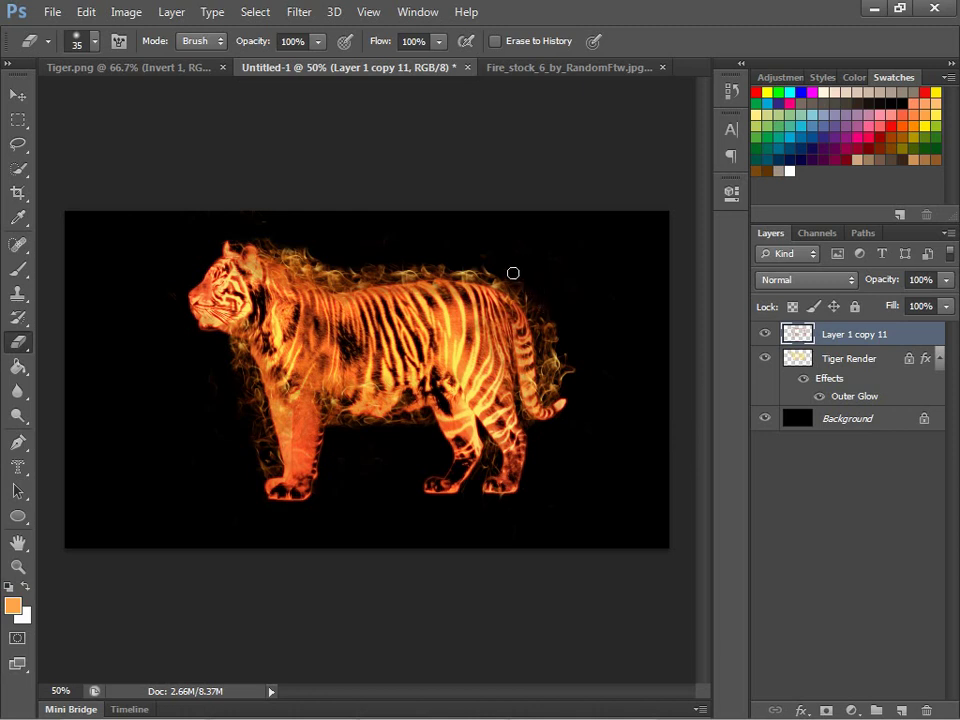
mouse_move(534, 290)
left_mouse_down()
mouse_move(568, 369)
mouse_move(555, 336)
mouse_move(567, 354)
left_mouse_up()
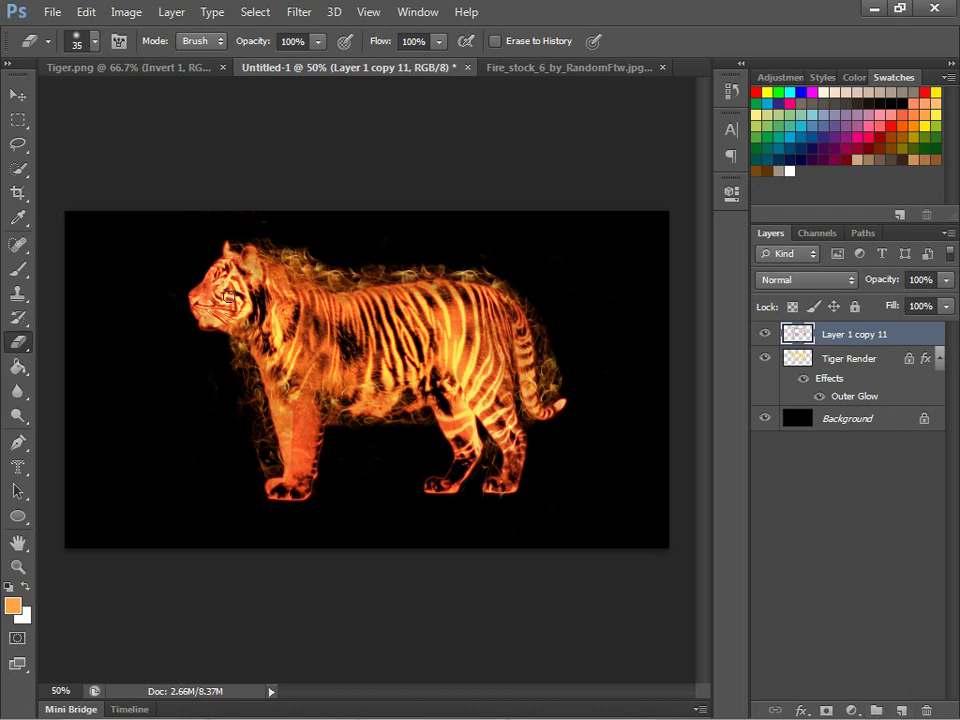
Add a new layer and place it between the Tiger Render and Background layers
left_click(901, 710)
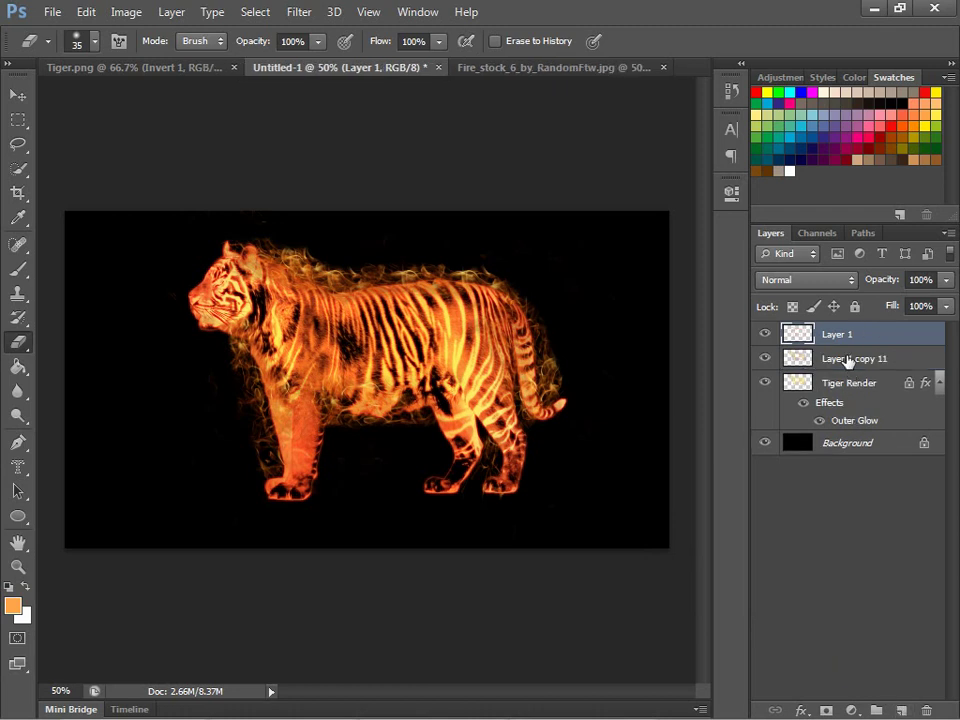
left_click_drag(847, 340, 853, 437)
left_click_drag(836, 334, 831, 435)
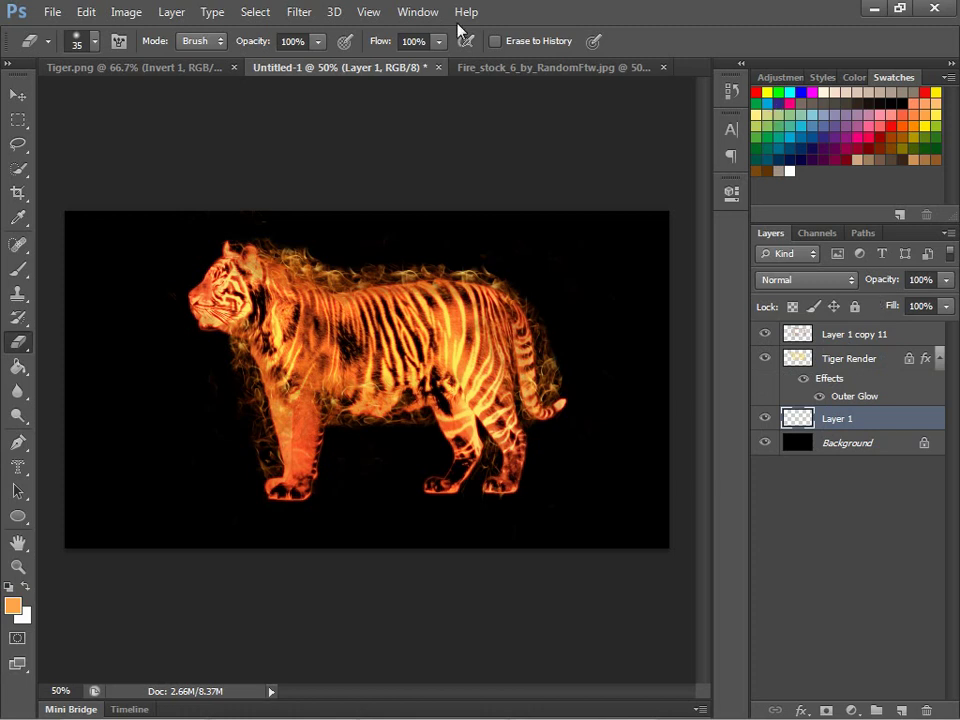
Paint a large dark red glow behind the tiger on Layer 1 with a soft 1500 px brush
left_click(24, 267)
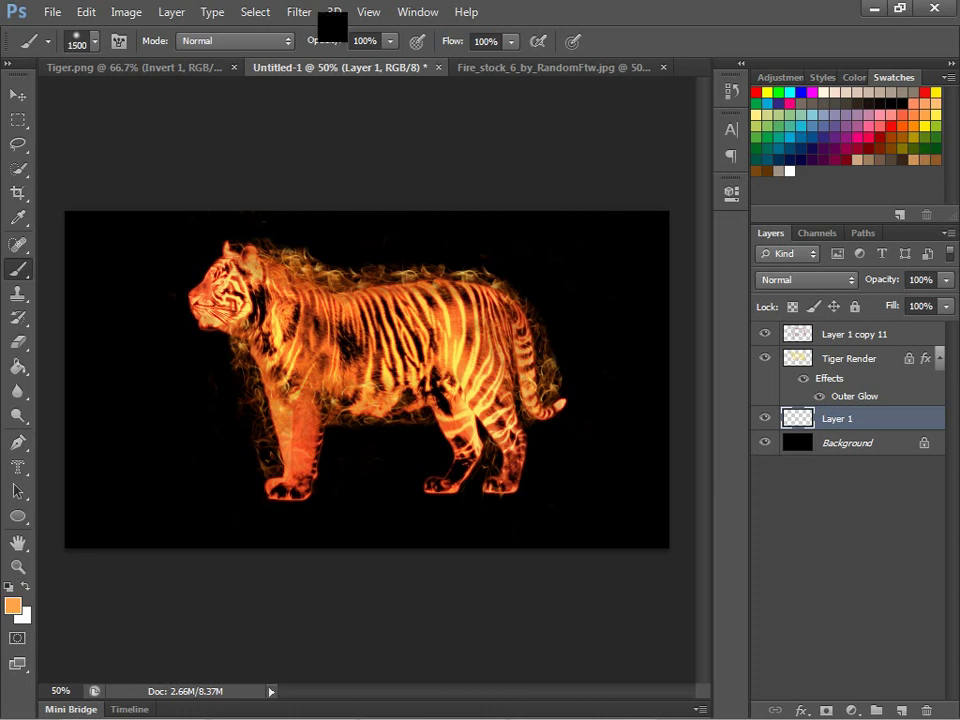
left_click(868, 150)
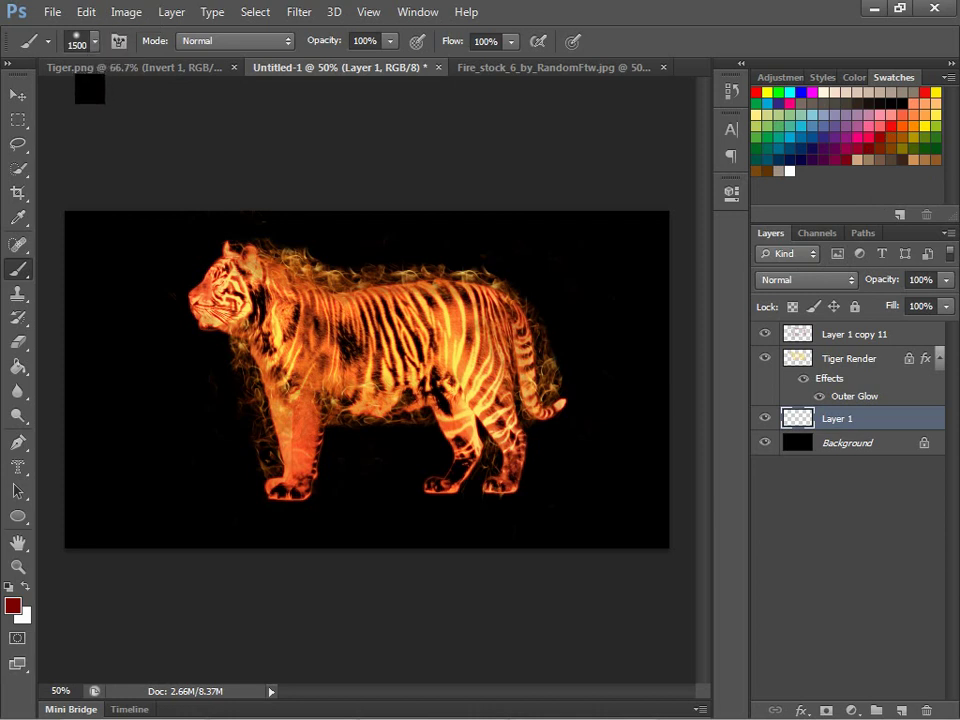
left_click(350, 370)
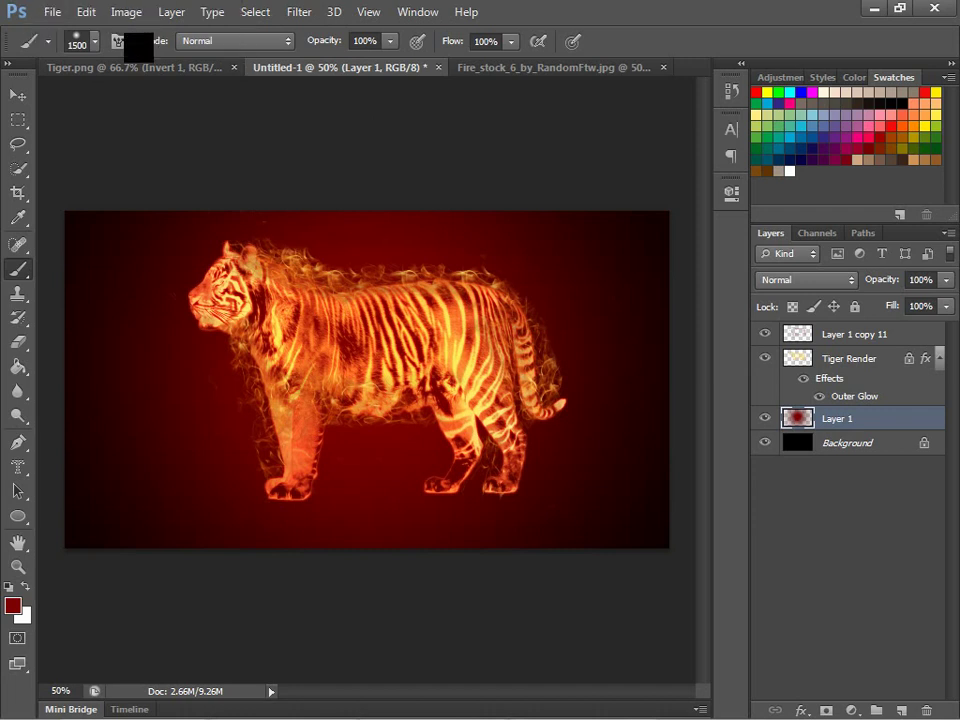
Add a Levels adjustment above the Tiger Render layer and lower the white input level to brighten the image
left_click(862, 360)
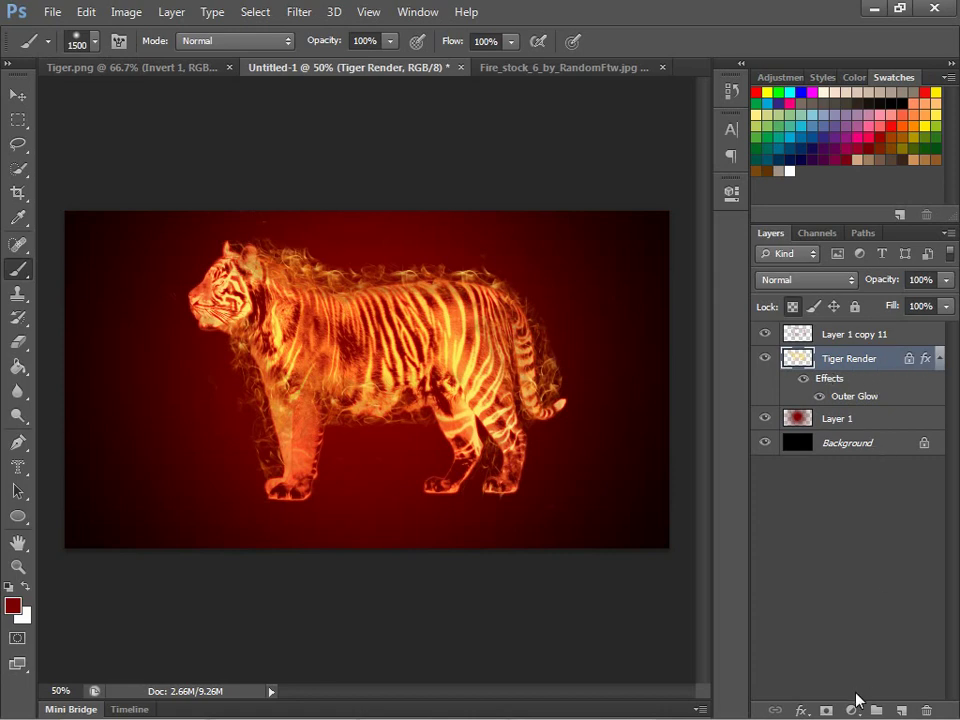
left_click(851, 710)
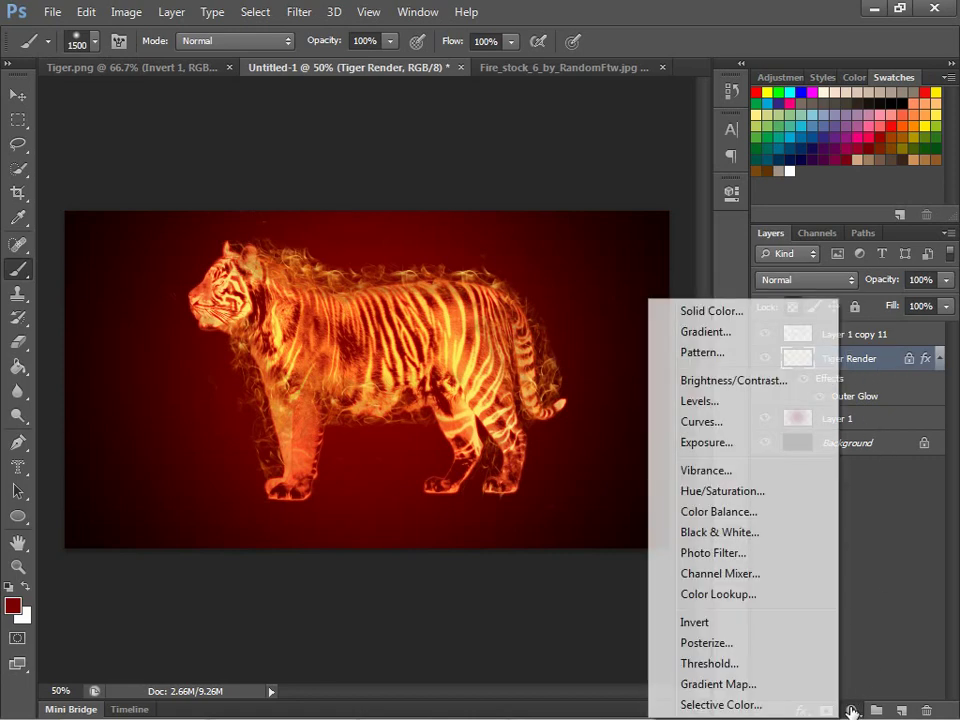
left_click(705, 401)
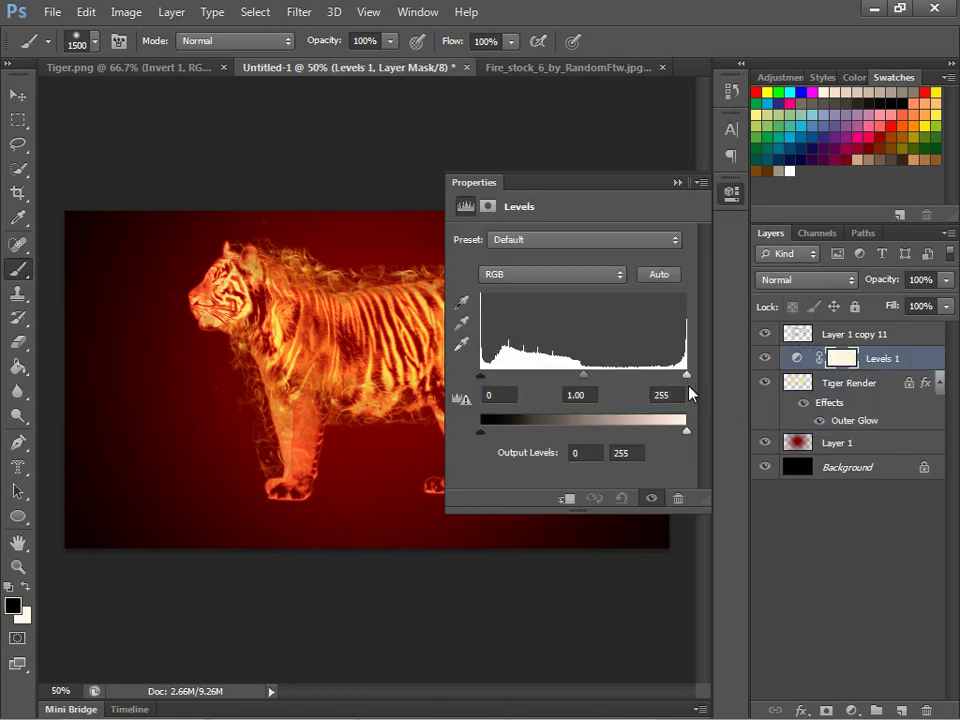
left_click_drag(686, 376, 627, 378)
left_click(677, 183)
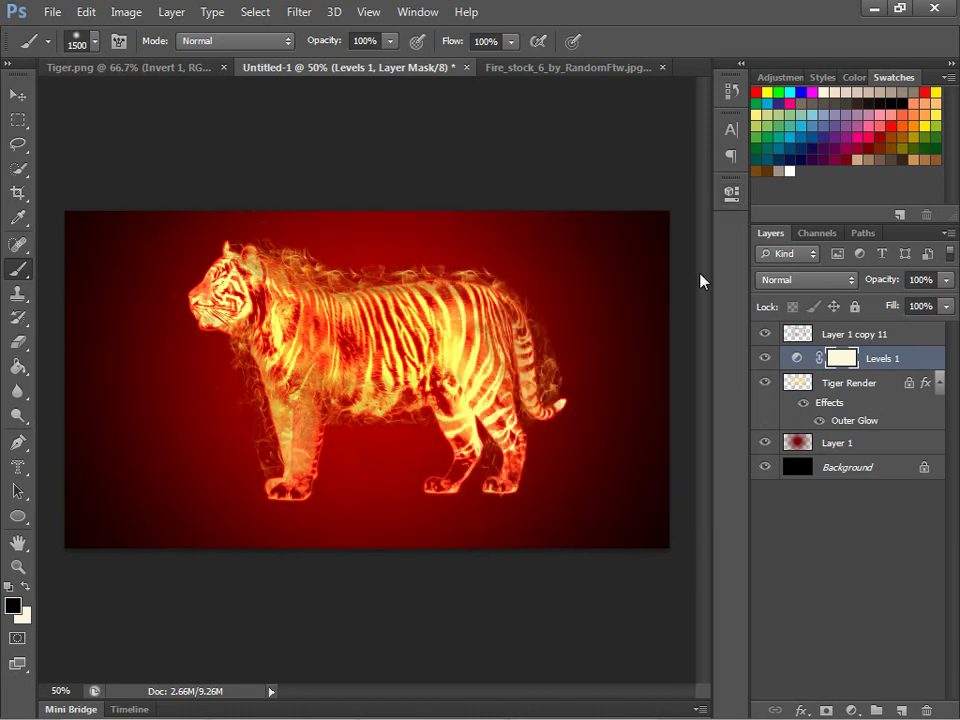
Enlarge the red glow on Layer 1 beyond the canvas on all sides, to about 121% width and height
left_click(825, 444)
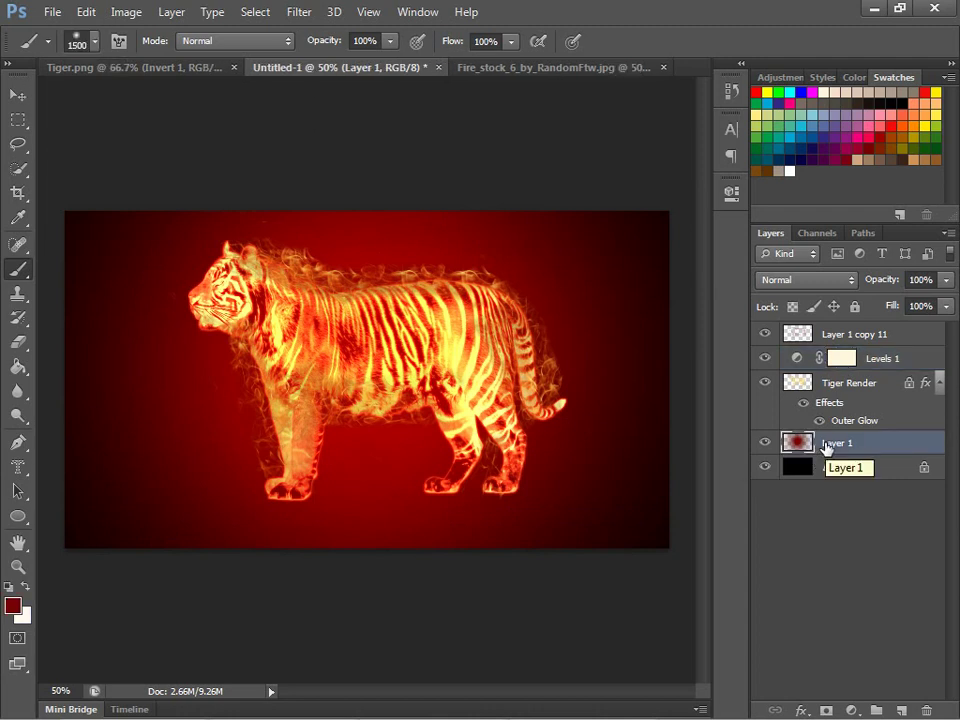
key("ctrl+t")
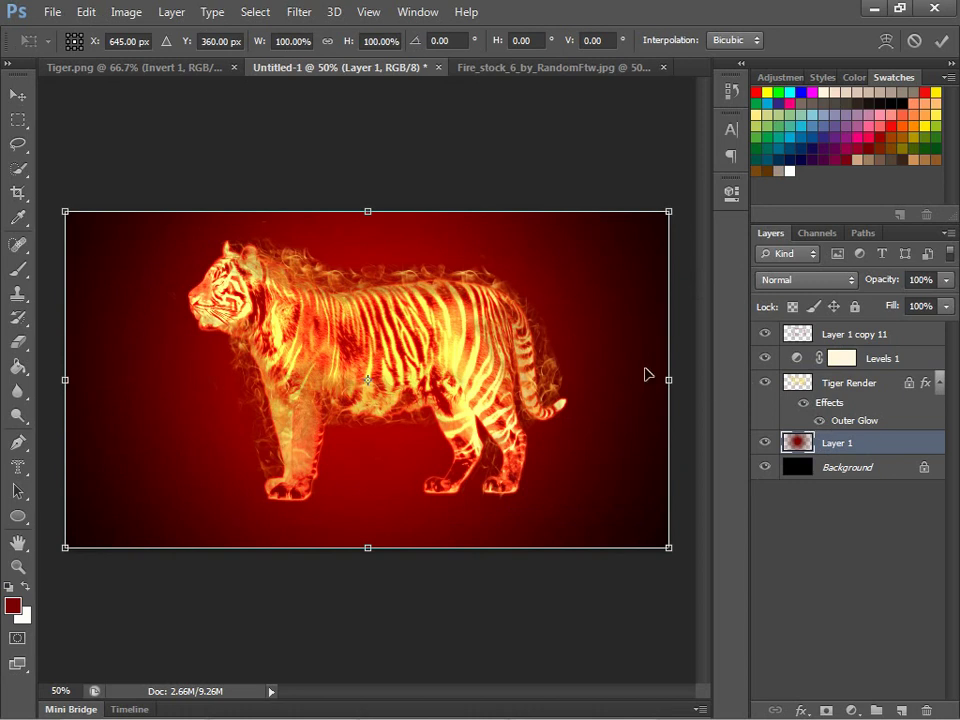
left_click_drag(669, 380, 730, 376)
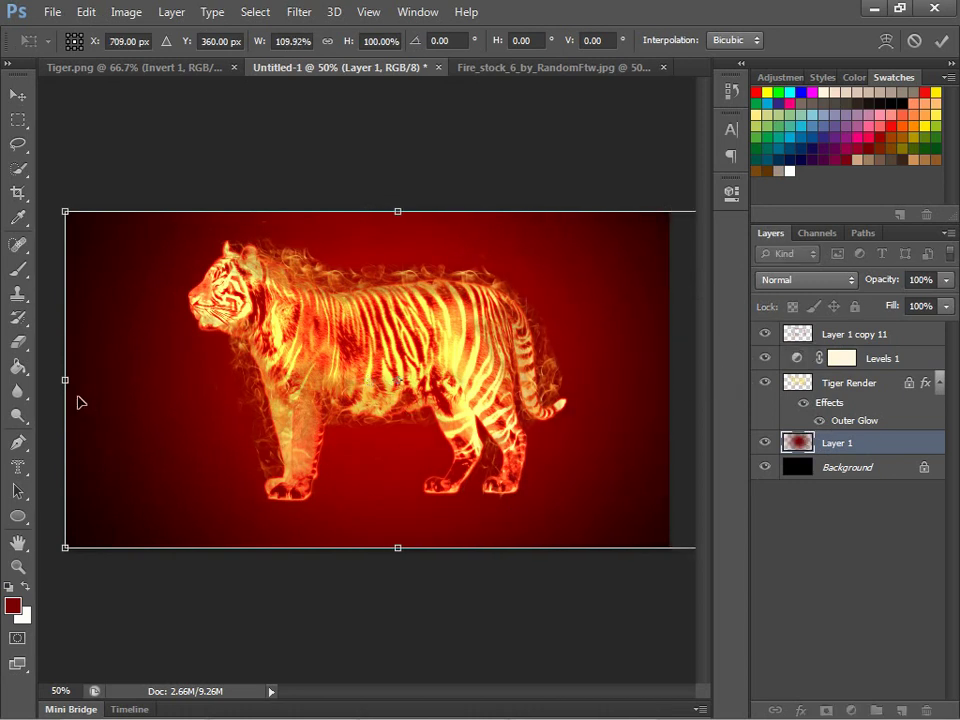
left_click_drag(65, 380, 12, 384)
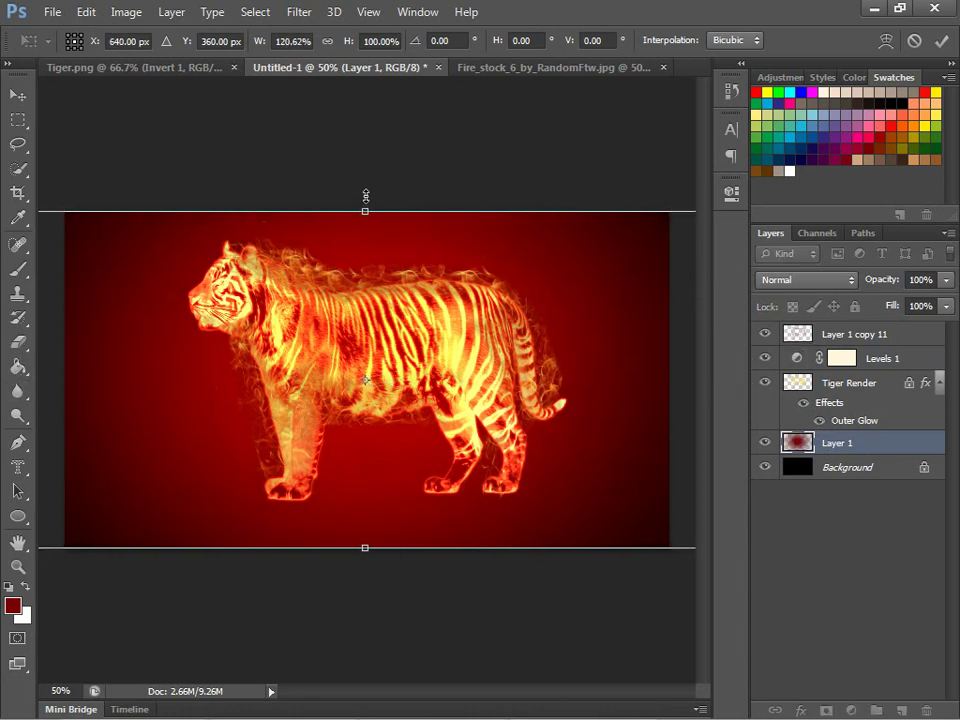
left_click_drag(365, 211, 365, 178)
left_click_drag(367, 547, 365, 585)
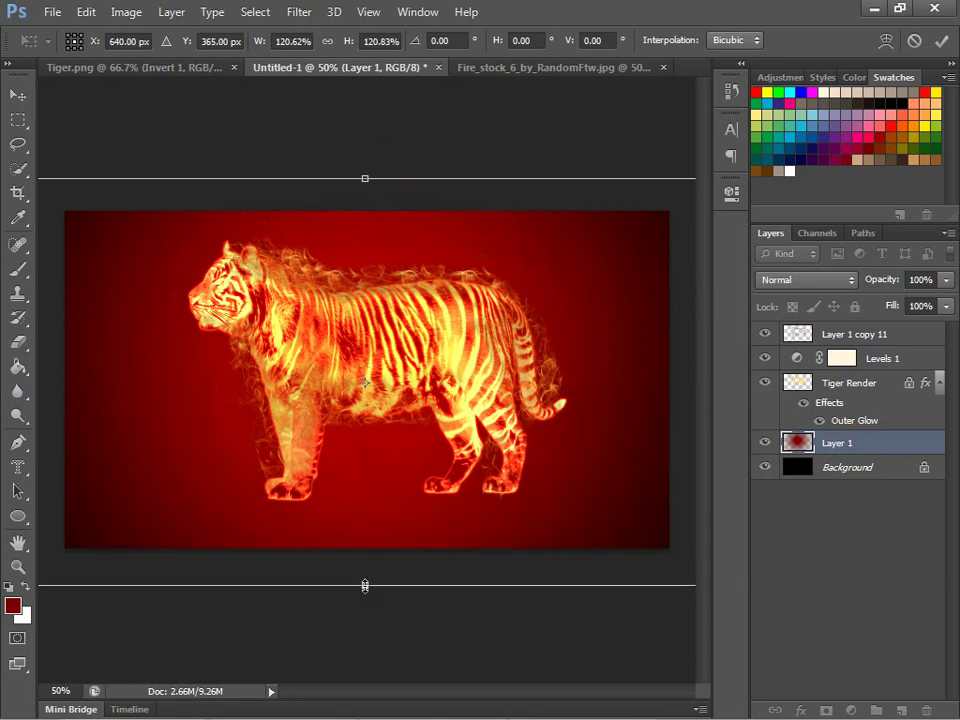
left_click(8, 94)
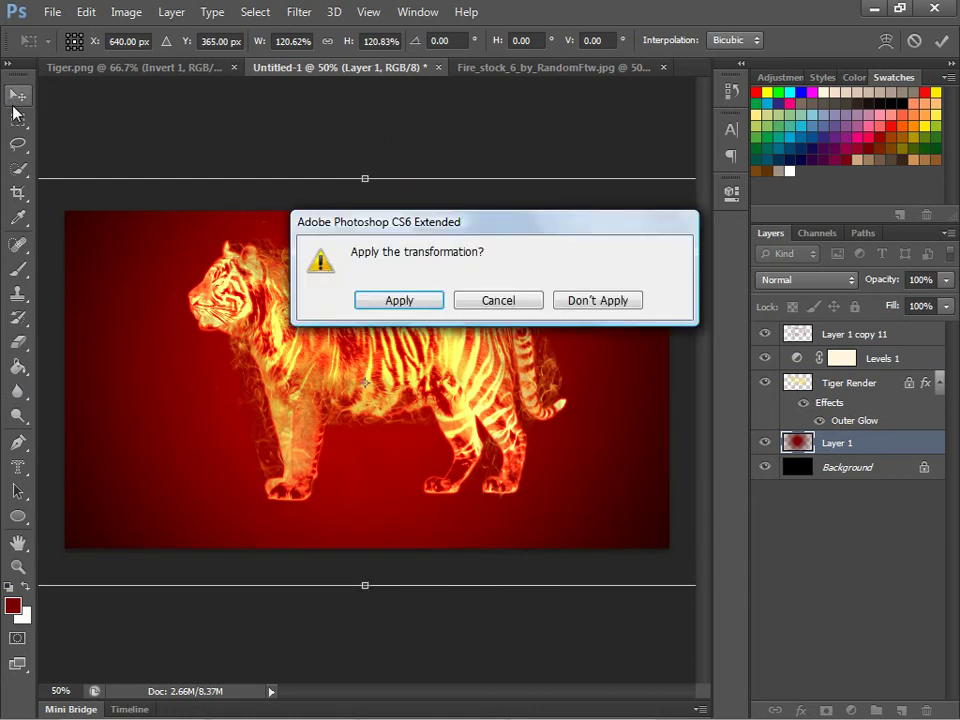
left_click(428, 304)
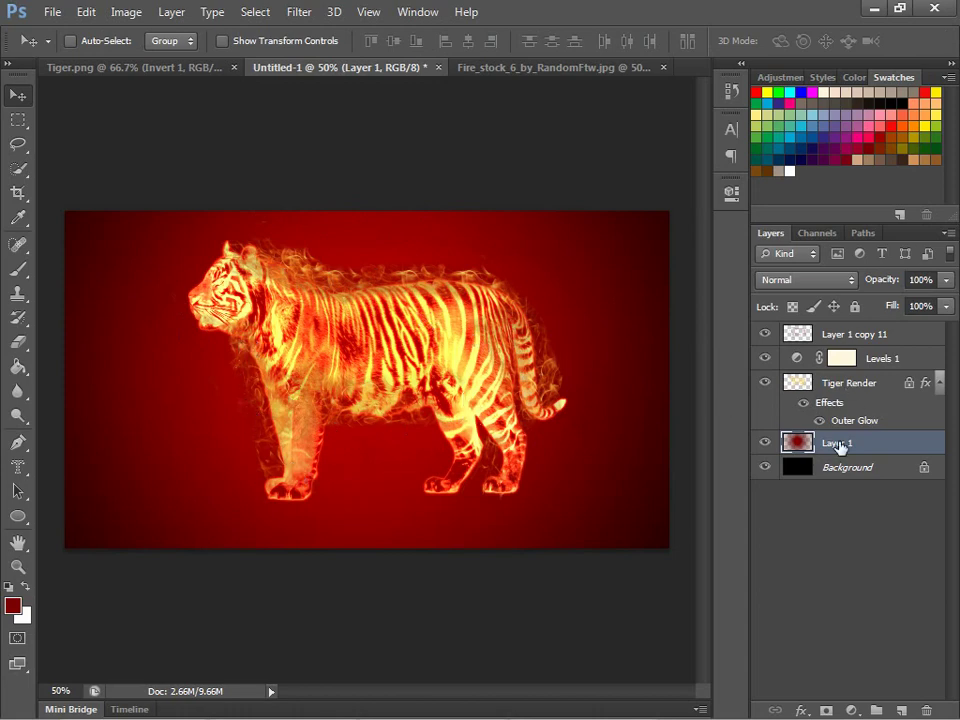
right_click(844, 334)
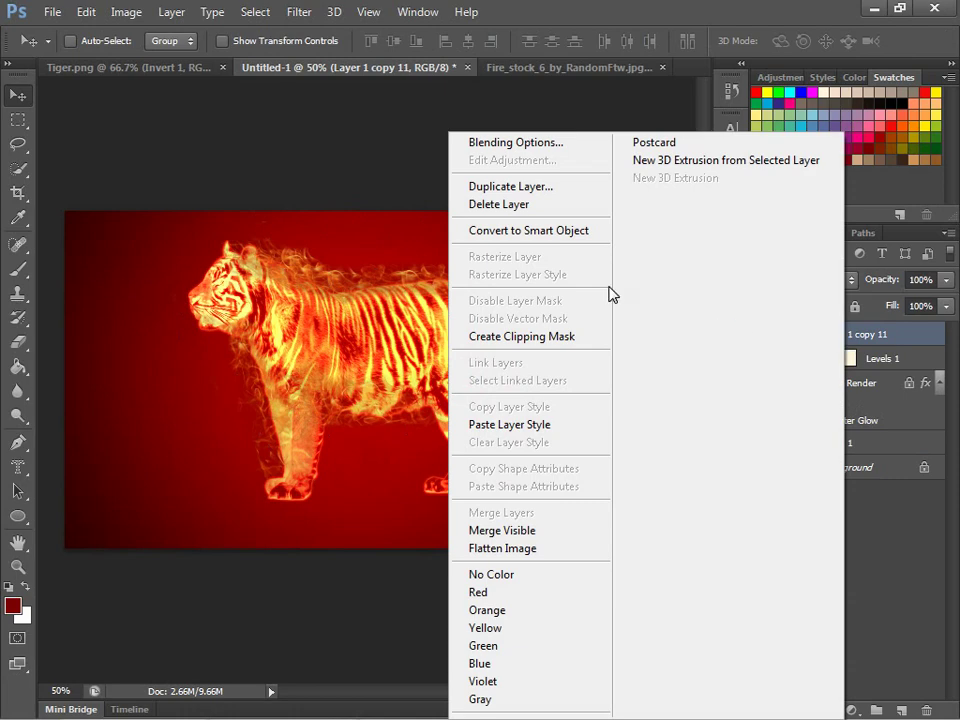
left_click(516, 143)
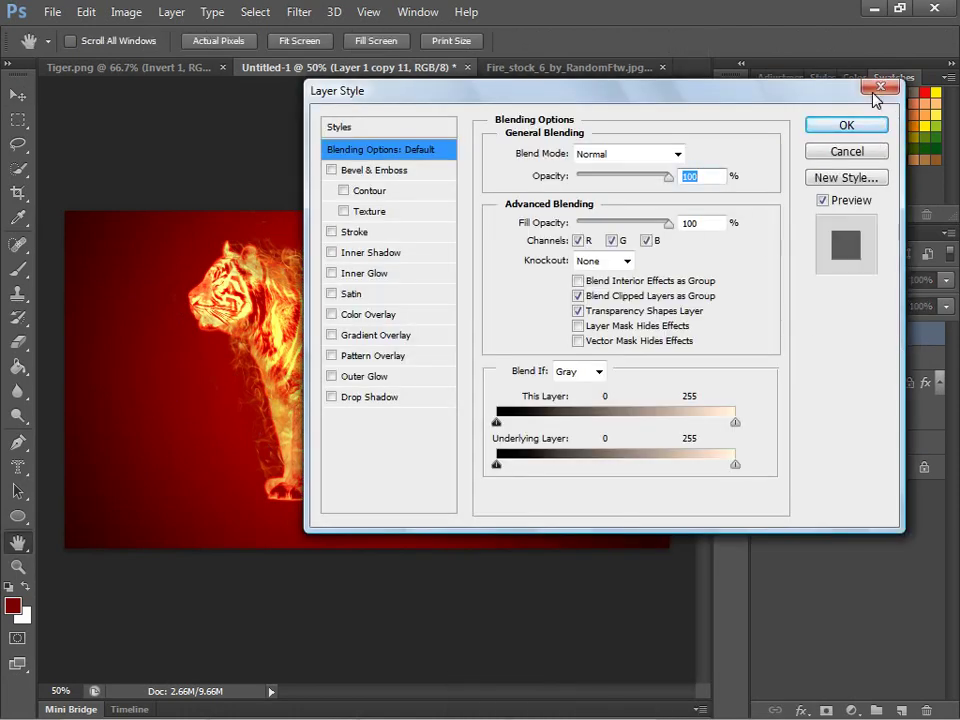
left_click(876, 88)
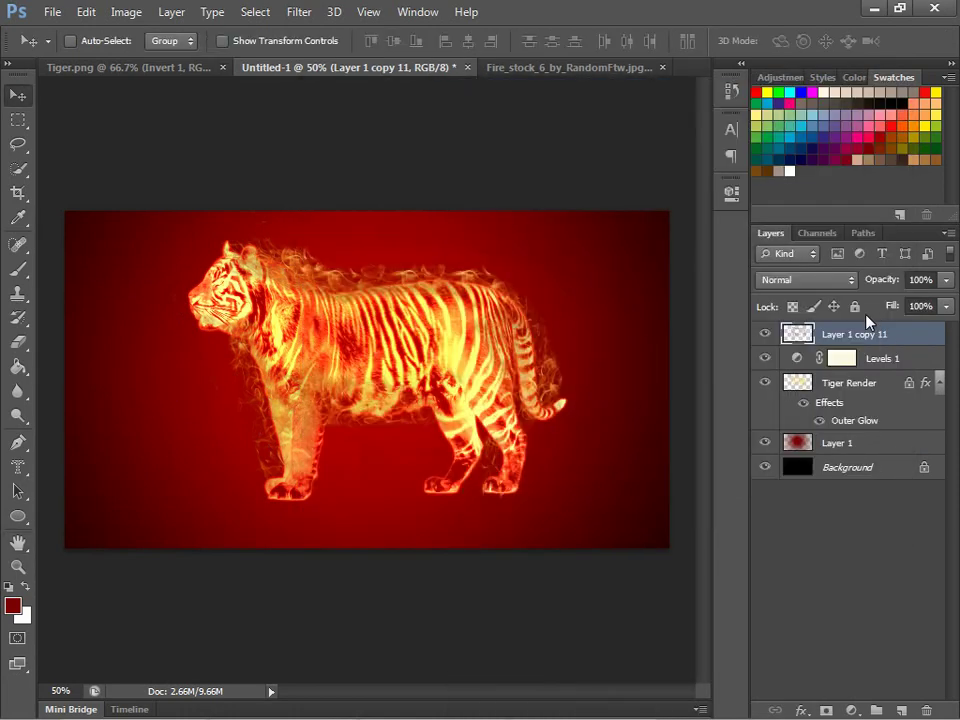
right_click(848, 336)
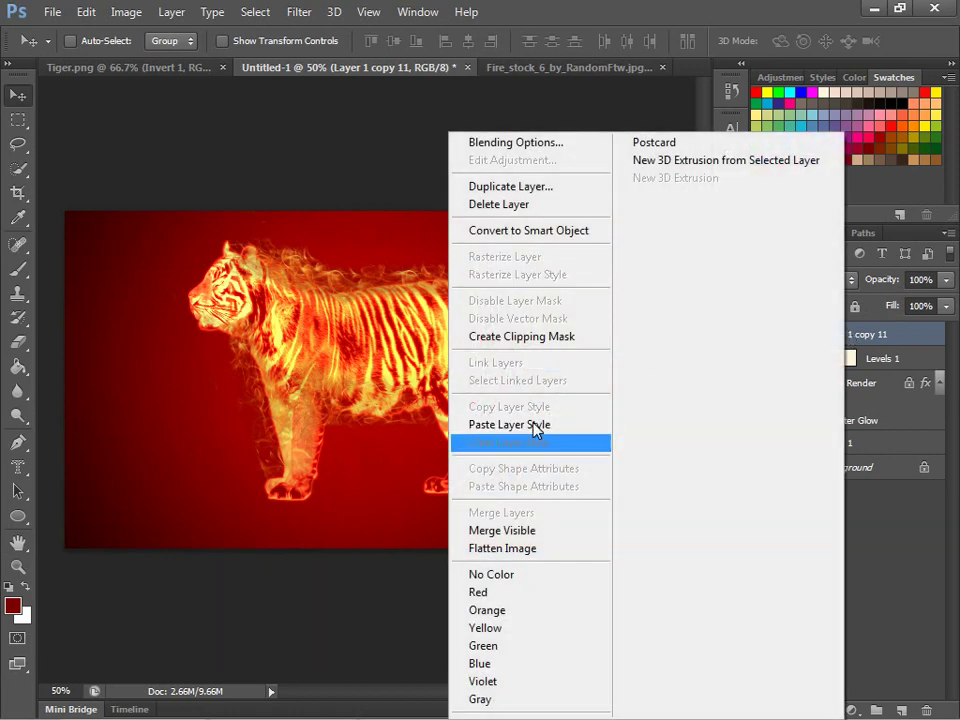
left_click(880, 338)
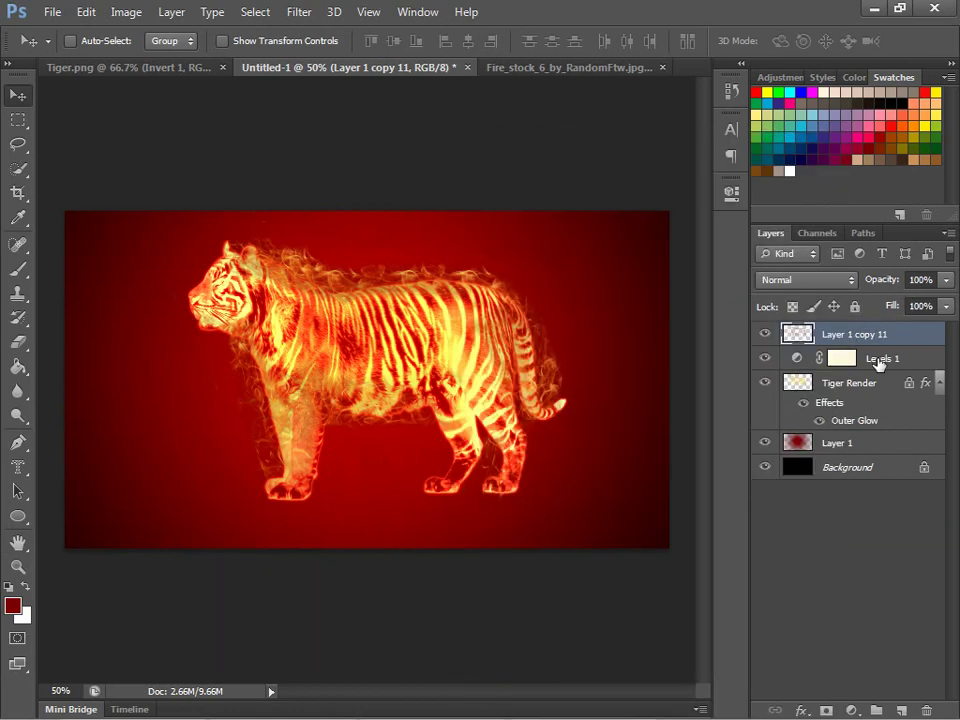
Add a Curves adjustment layer with its default curve above Layer 1 copy 11
mouse_move(862, 712)
left_click(851, 710)
left_click(724, 421)
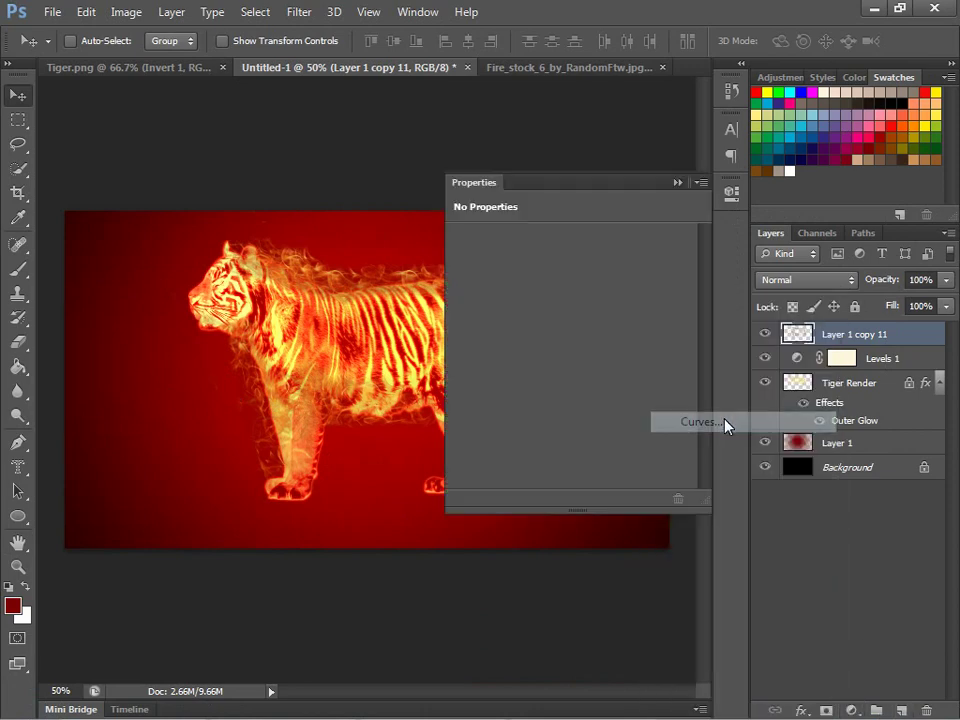
left_click(677, 182)
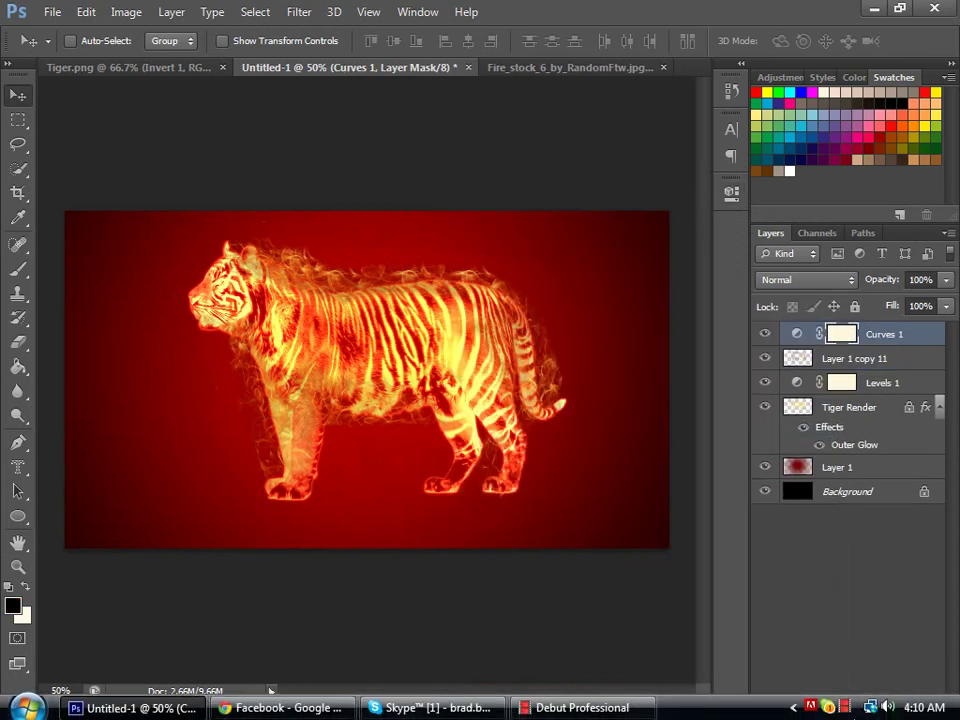
Add a Levels adjustment layer above the Curves adjustment and try out its white, midtone and black input levels
left_click(851, 710)
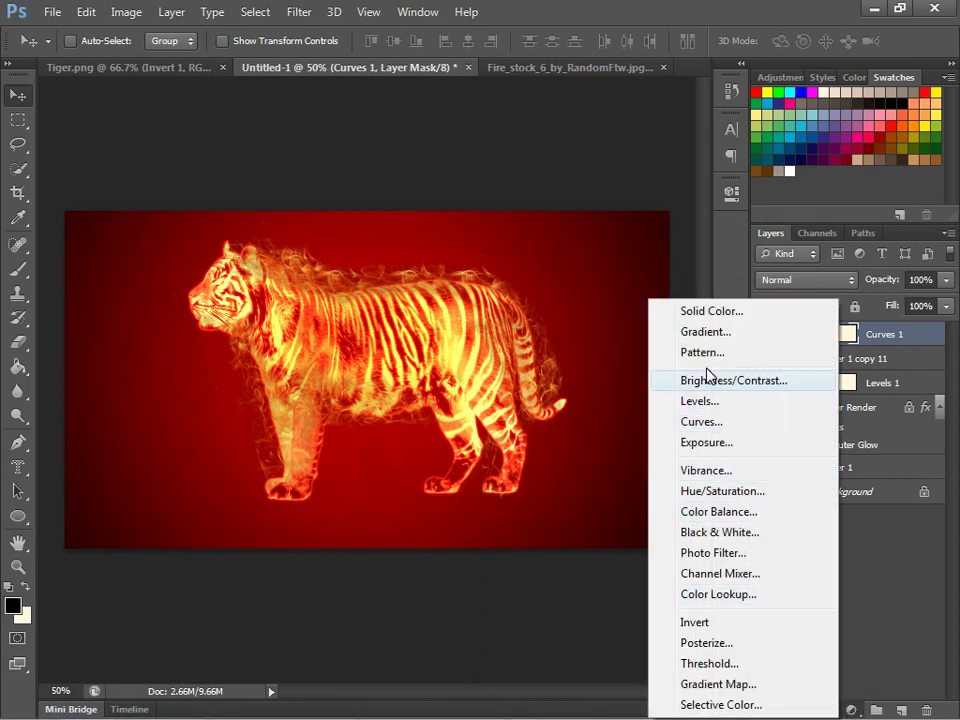
left_click(712, 403)
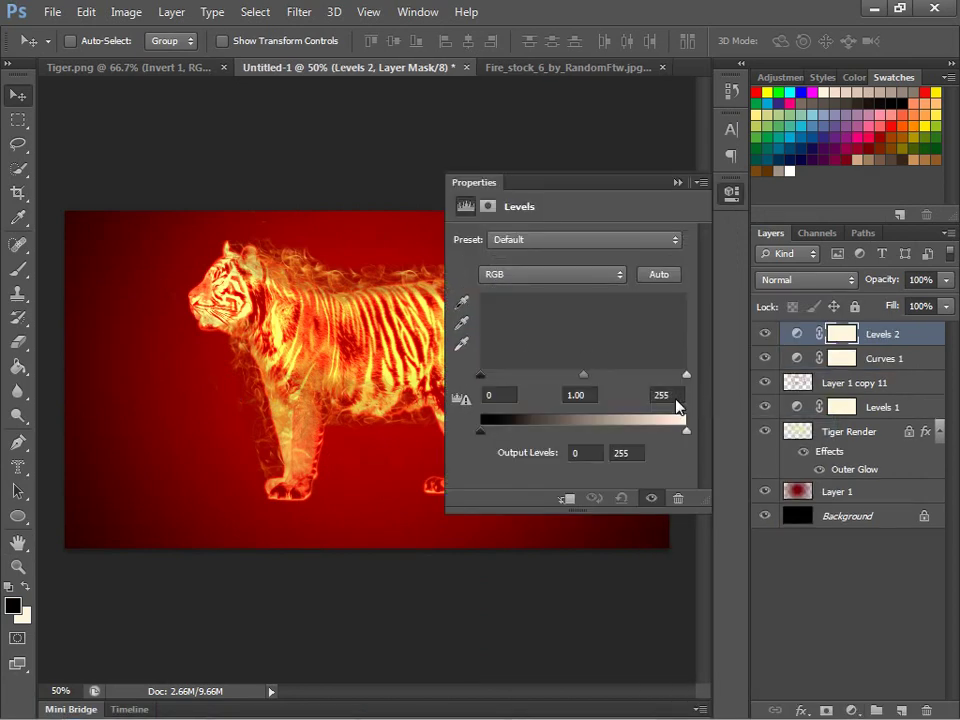
mouse_move(688, 378)
left_mouse_down()
mouse_move(645, 383)
mouse_move(689, 382)
left_mouse_up()
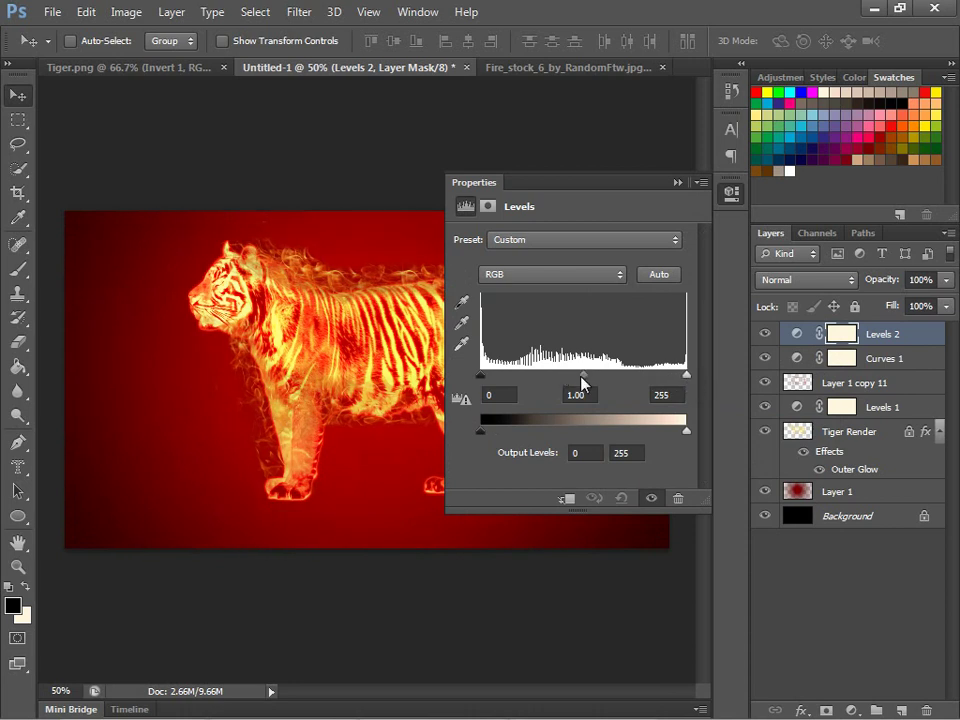
mouse_move(581, 378)
left_mouse_down()
mouse_move(598, 384)
mouse_move(581, 381)
left_mouse_up()
left_click_drag(486, 380, 448, 386)
left_click(677, 183)
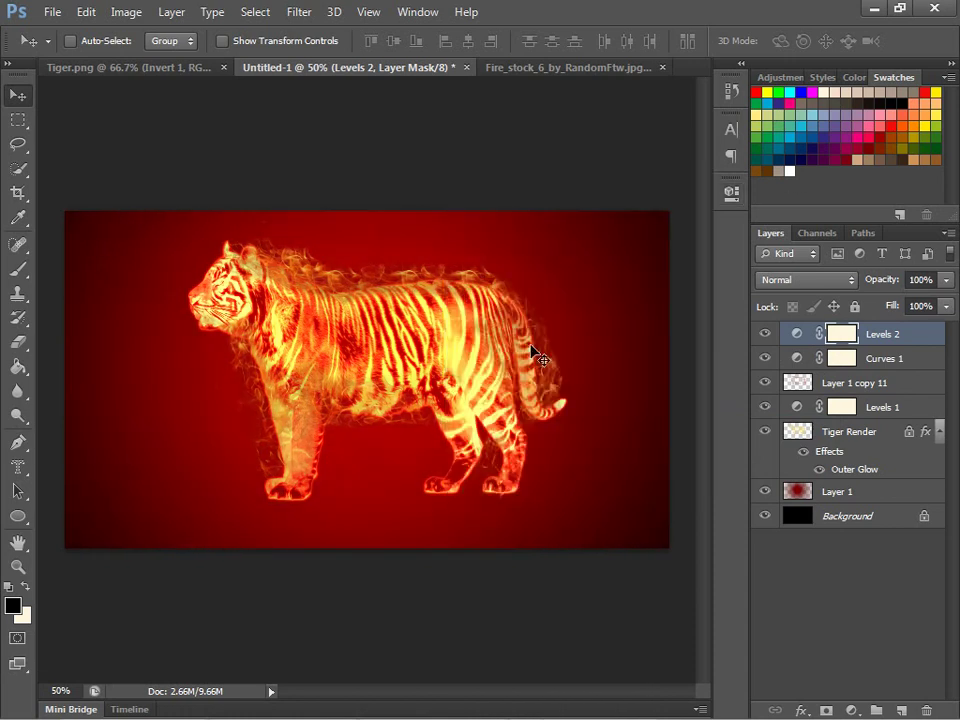